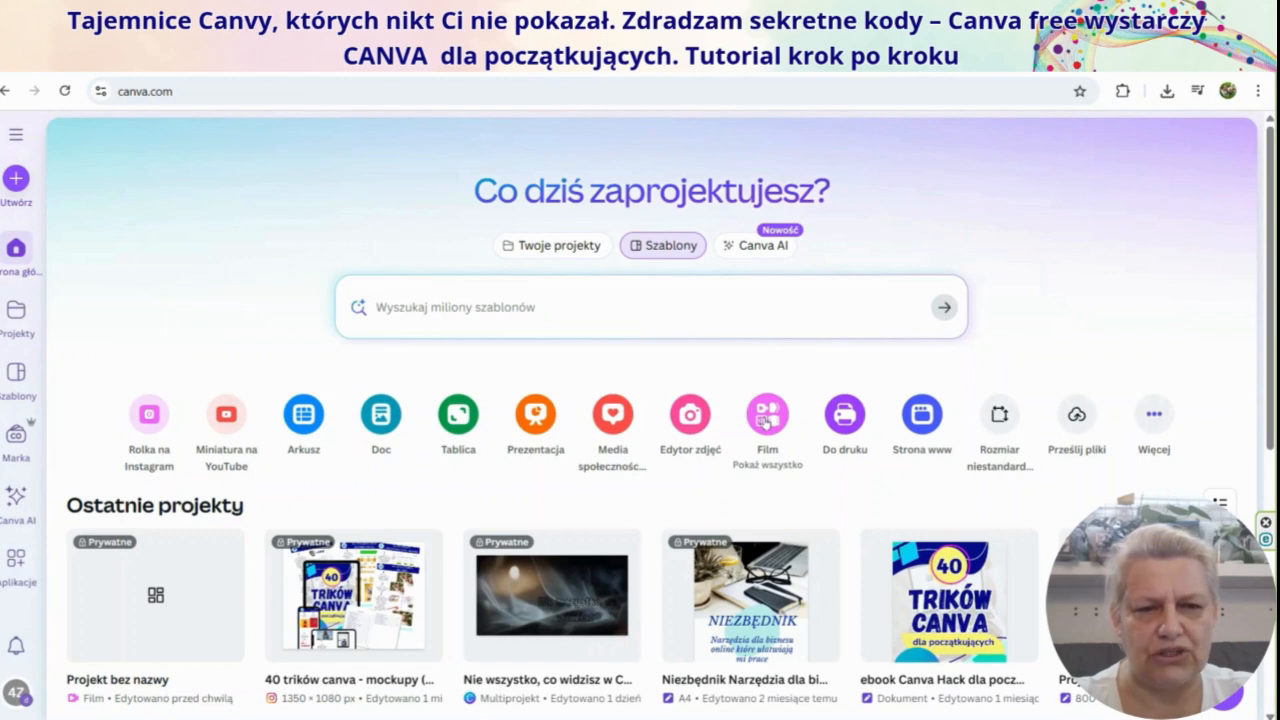
- Create a blank horizontal video project (Film w poziomie) and dismiss the template suggestions
{"action": "left_click", "coordinate": [766, 420]}
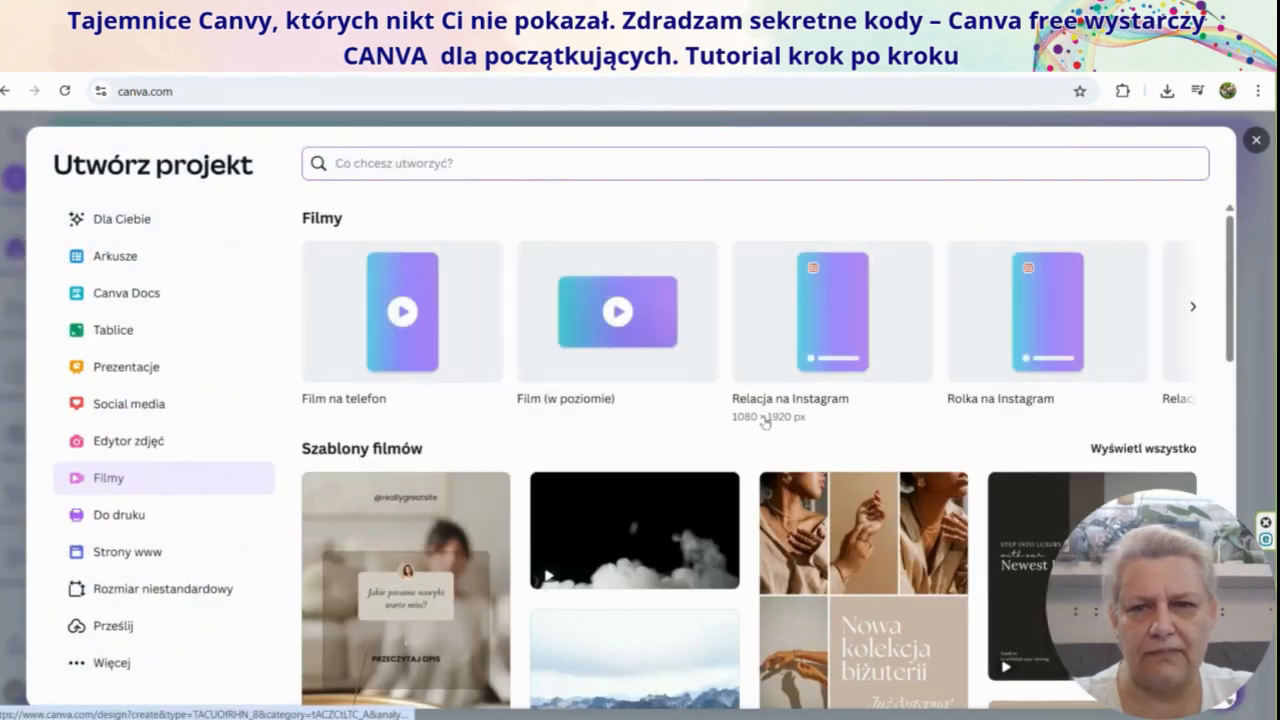
{"action": "left_click", "coordinate": [627, 334]}
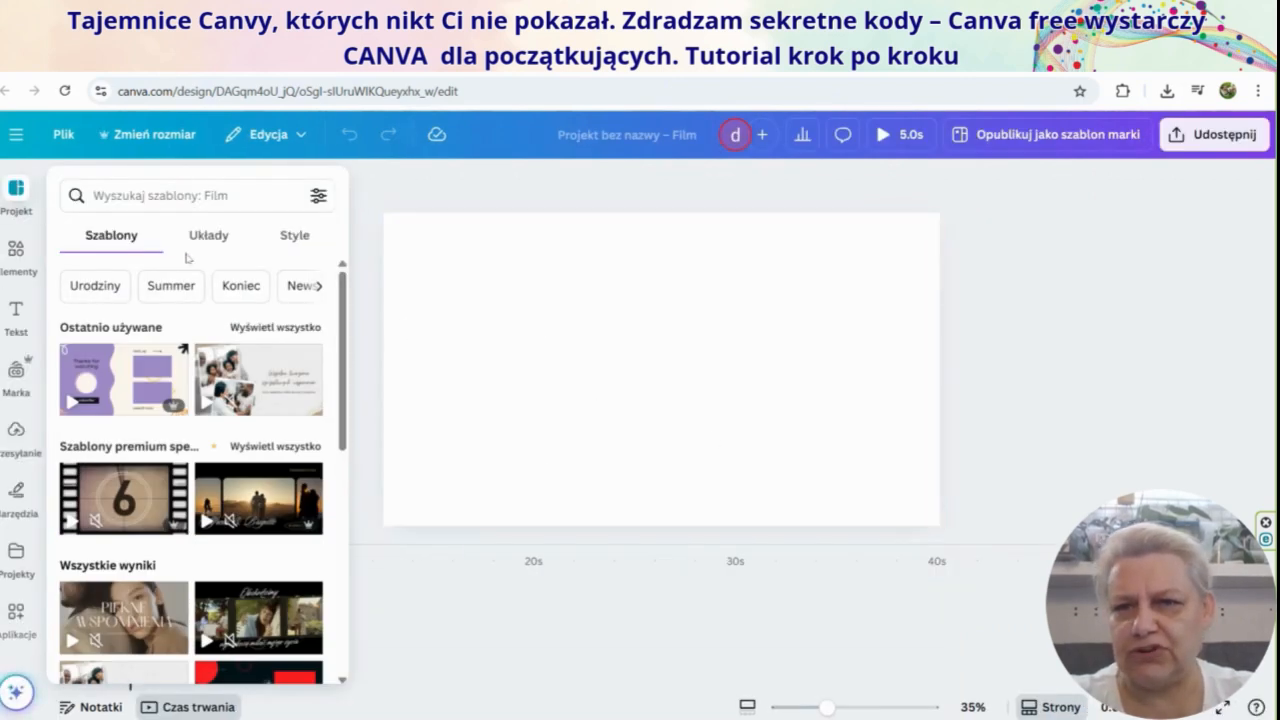
{"action": "left_click", "coordinate": [370, 200]}
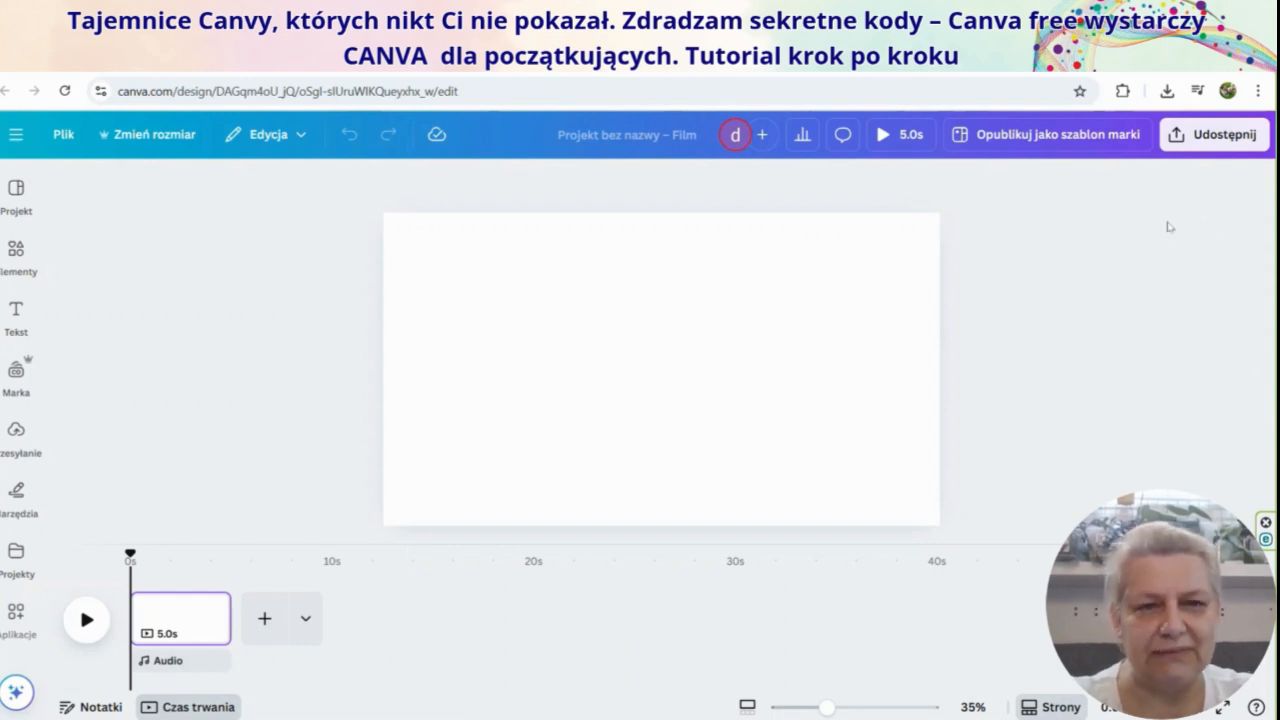
- Search the elements library for the copied set code, trimmed to set:nAFq71YYvk8
{"action": "left_click", "coordinate": [15, 250]}
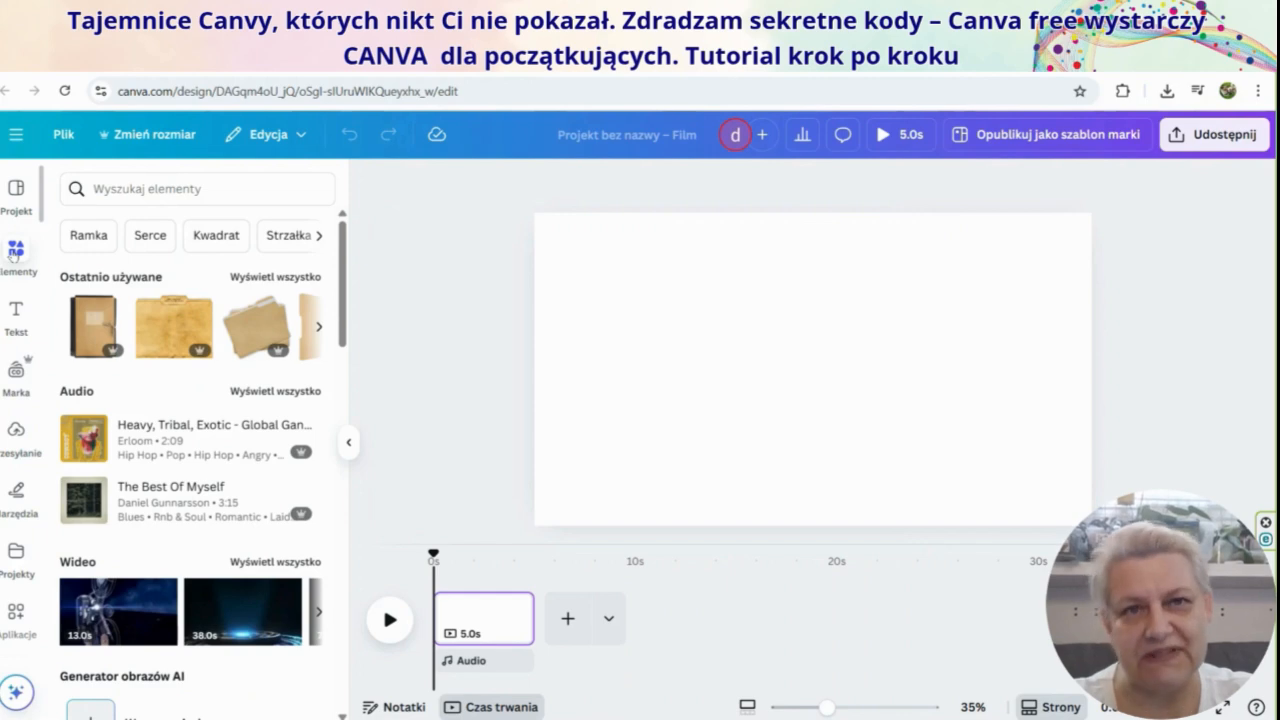
{"action": "left_click", "coordinate": [103, 187]}
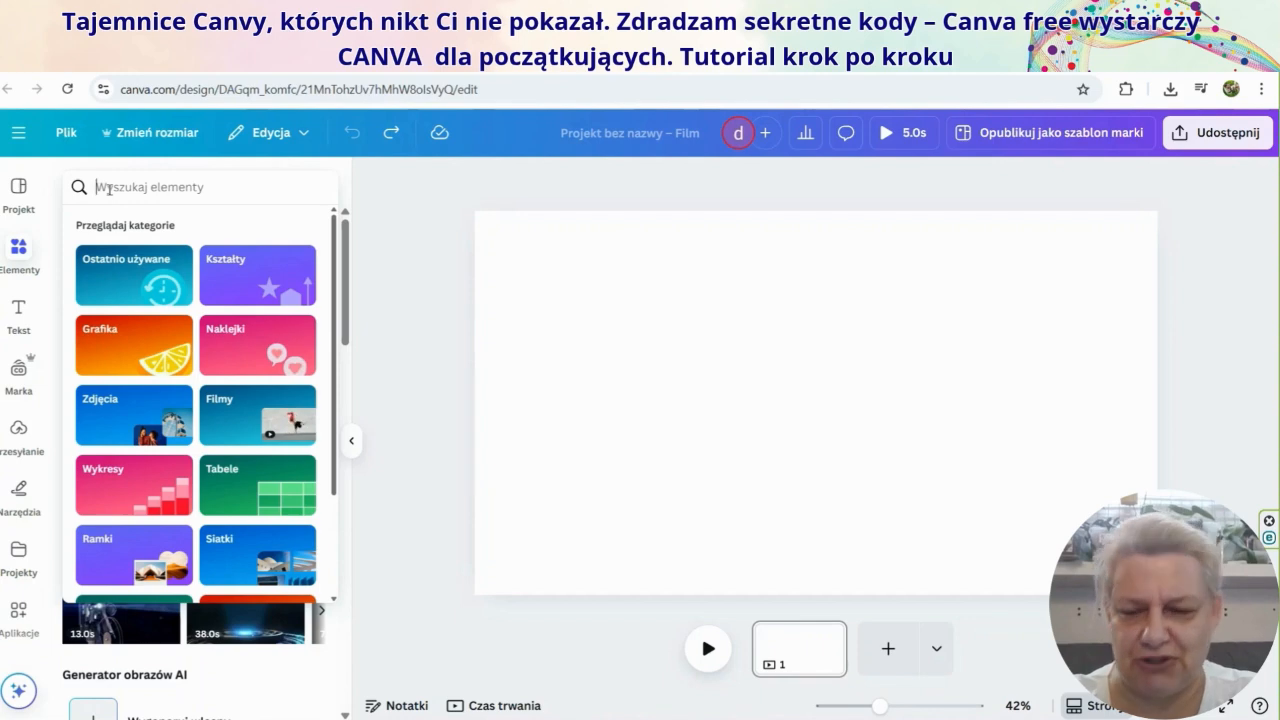
{"action": "right_click", "coordinate": [148, 190]}
{"action": "left_click", "coordinate": [176, 392]}
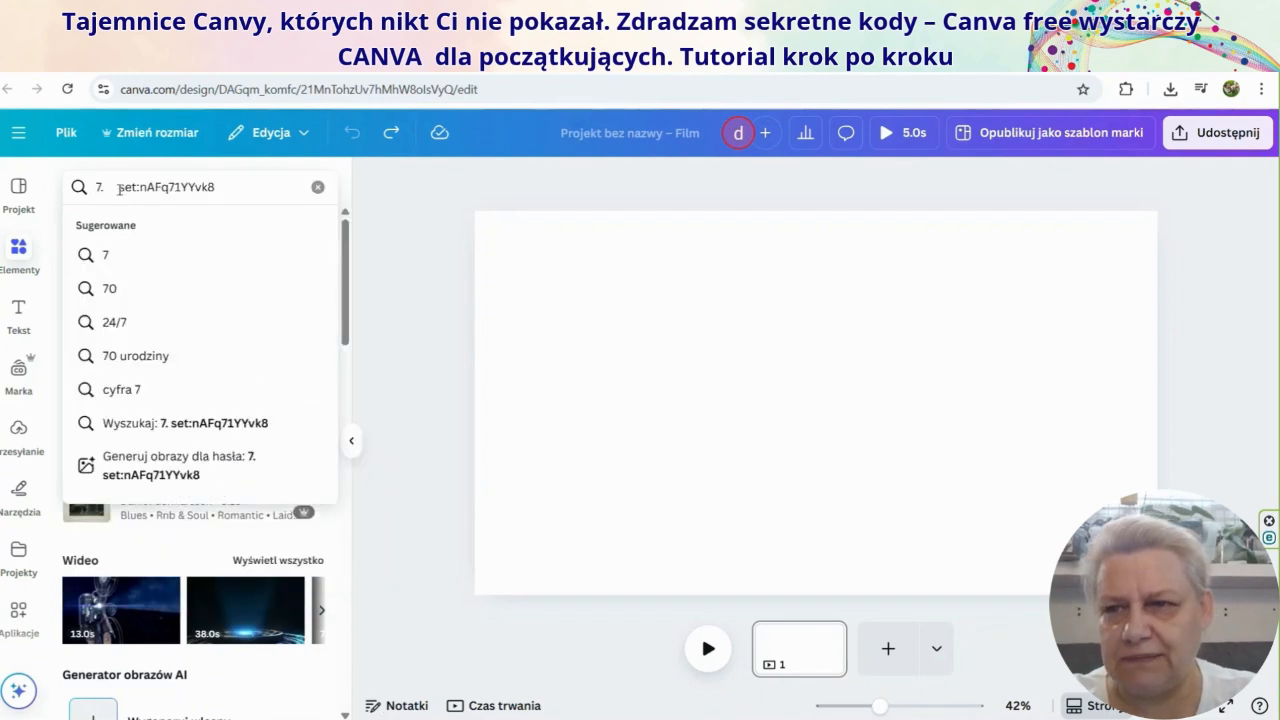
{"action": "left_click", "coordinate": [120, 189]}
{"action": "key", "text": "BackSpace"}
{"action": "key", "text": "BackSpace"}
{"action": "key", "text": "BackSpace"}
{"action": "key", "text": "BackSpace"}
{"action": "key", "text": "BackSpace"}
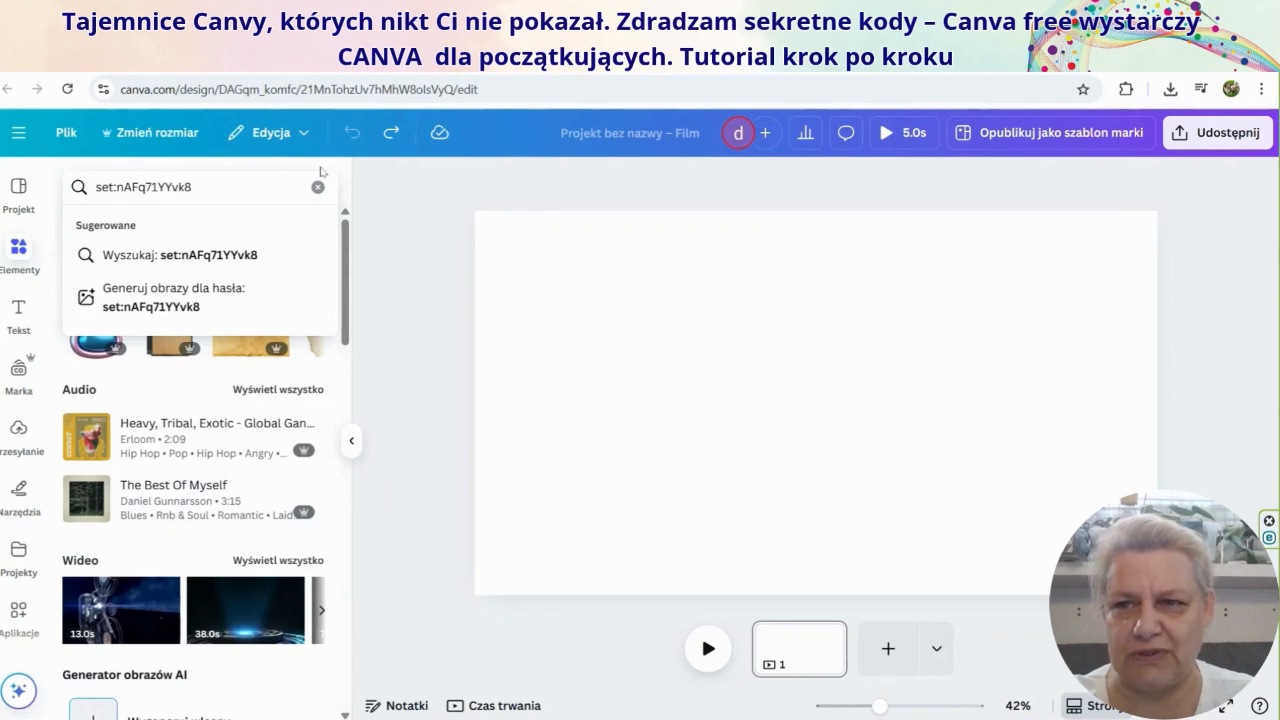
{"action": "key", "text": "Return"}
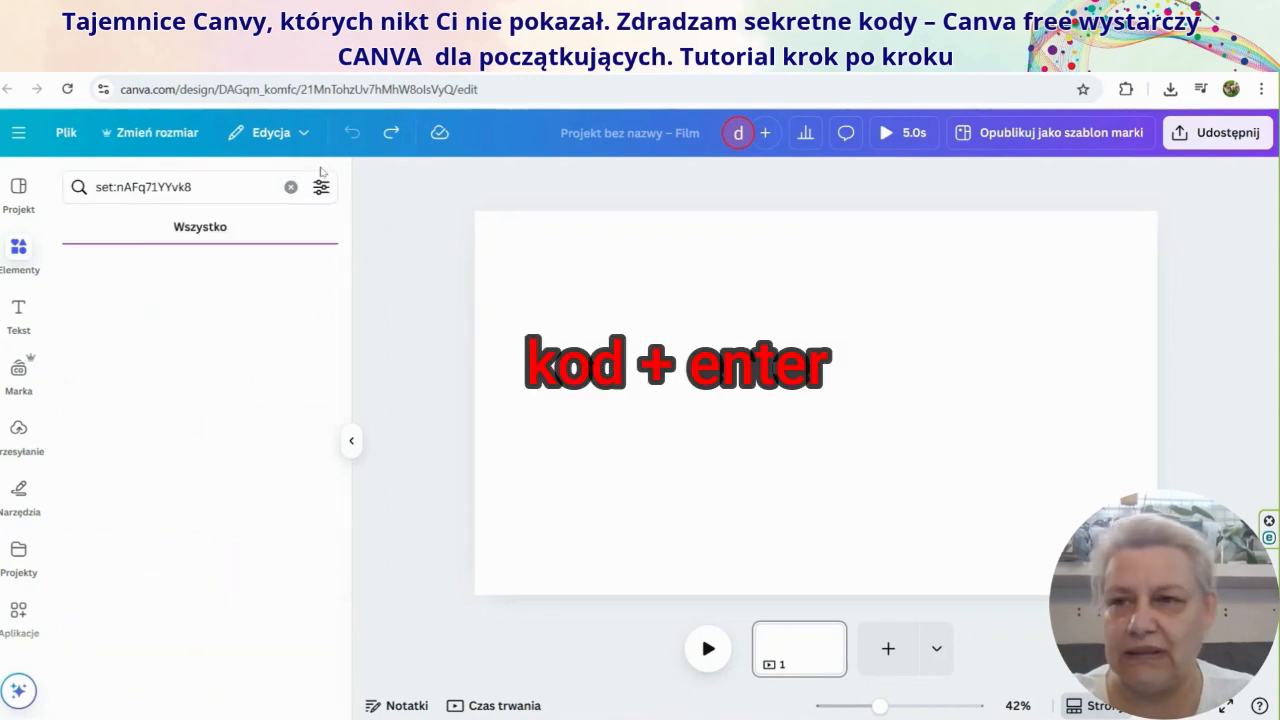
- Browse the blue-and-pink balloon letters of the set and add the letters C, A and N to the page
{"action": "scroll", "coordinate": [160, 345], "scroll_direction": "down", "scroll_amount": 10}
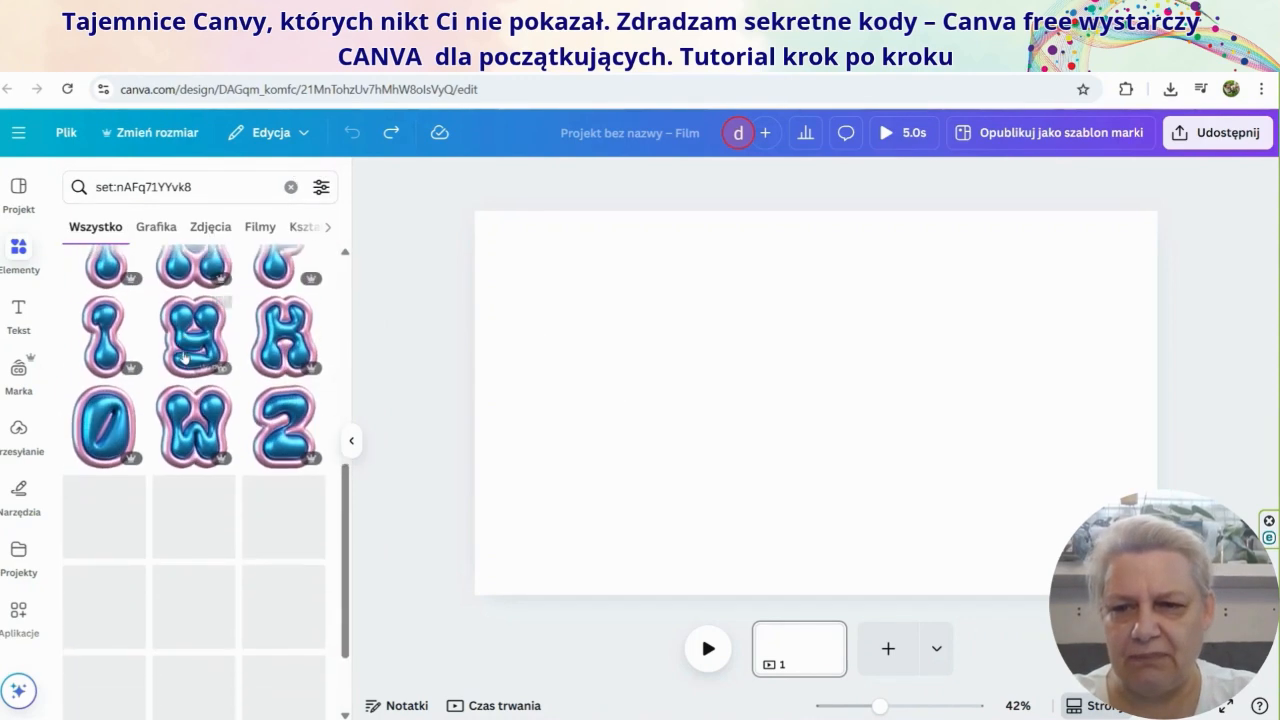
{"action": "scroll", "coordinate": [183, 357], "scroll_direction": "down", "scroll_amount": 2}
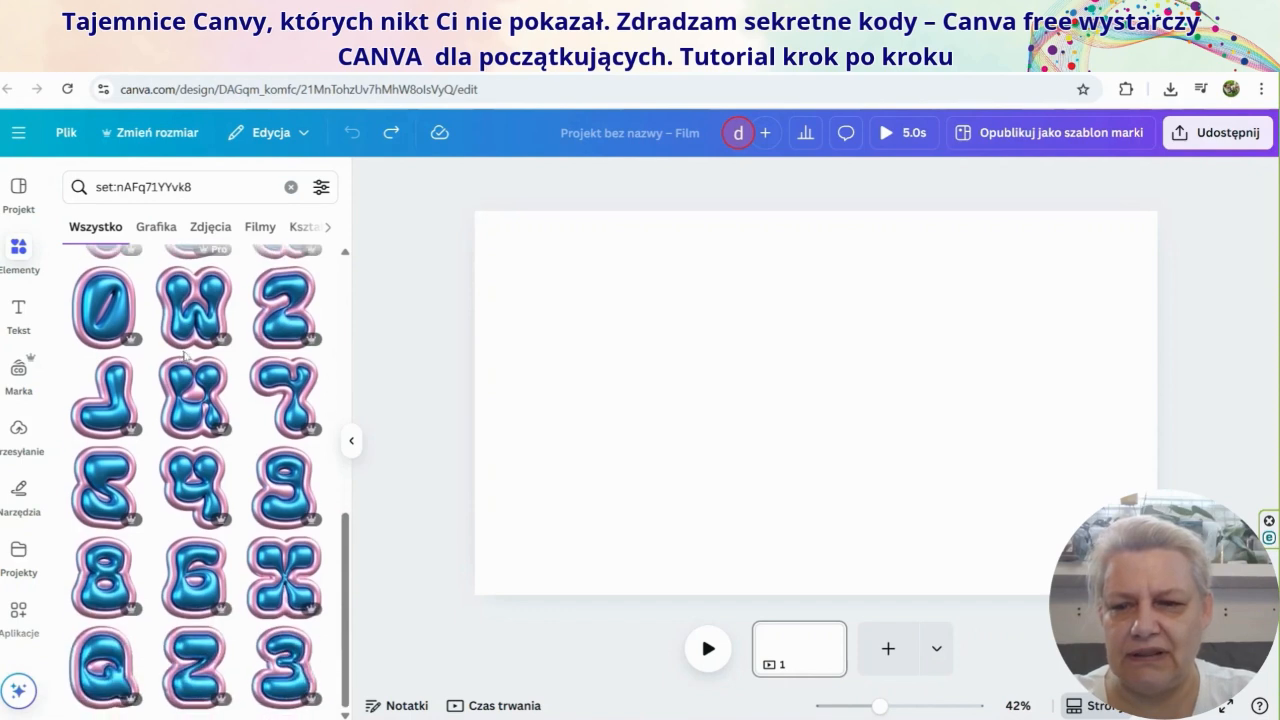
{"action": "scroll", "coordinate": [184, 355], "scroll_direction": "up", "scroll_amount": 4}
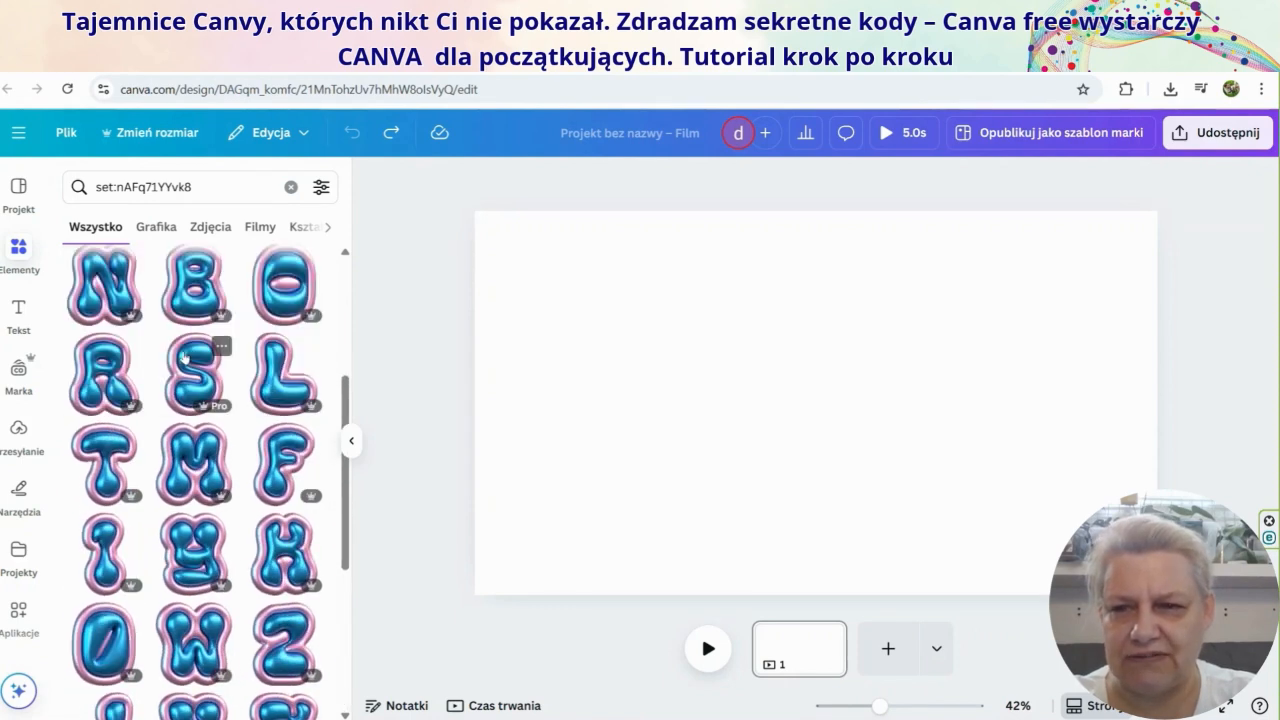
{"action": "scroll", "coordinate": [184, 357], "scroll_direction": "down", "scroll_amount": 4}
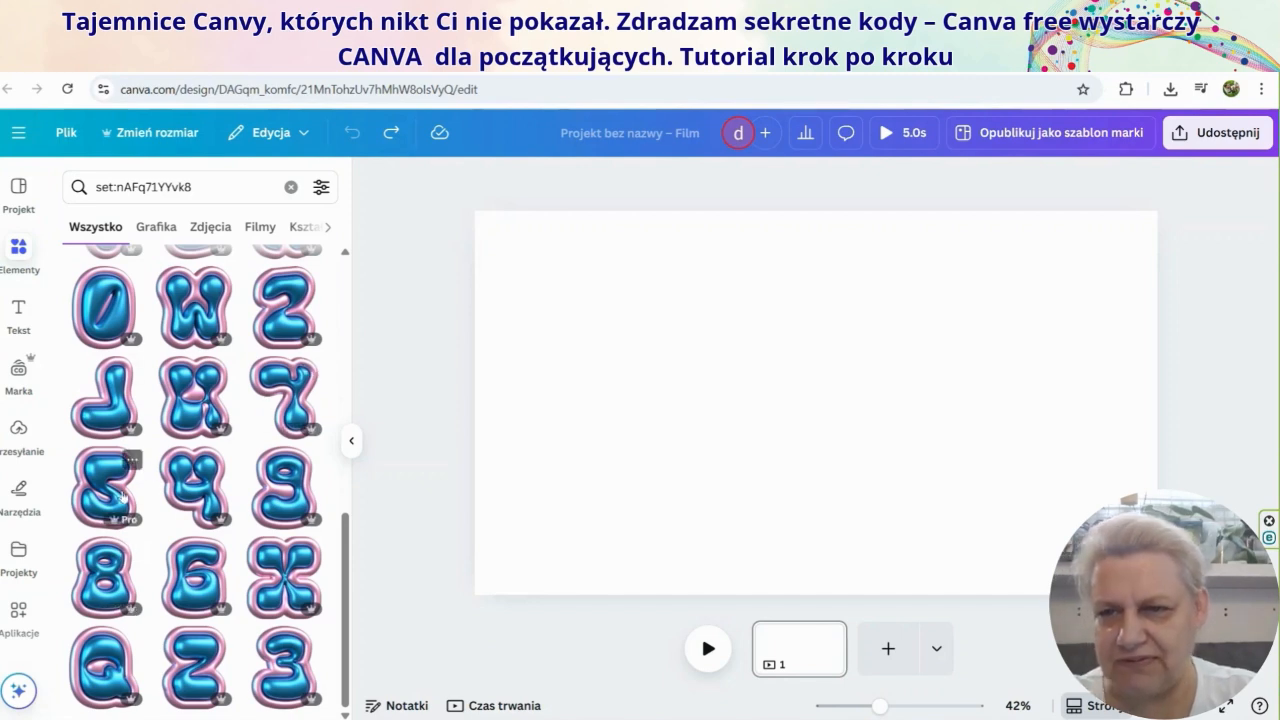
{"action": "scroll", "coordinate": [210, 480], "scroll_direction": "up", "scroll_amount": 10}
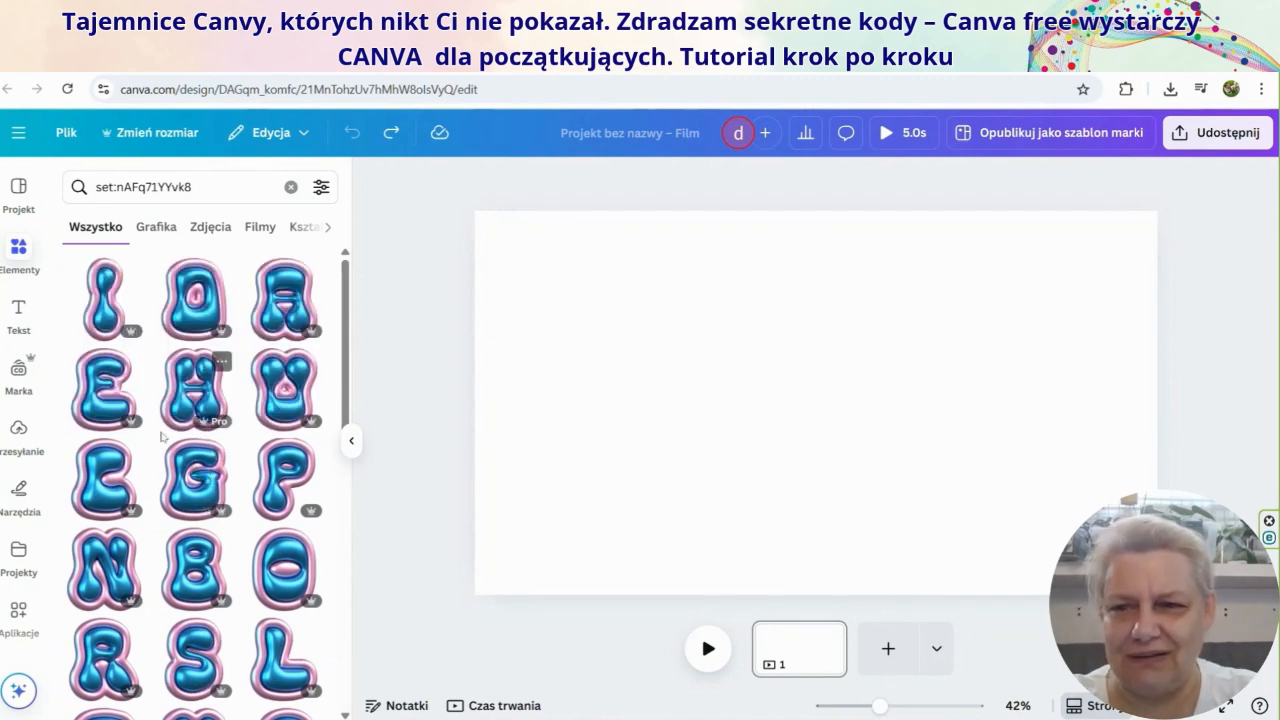
{"action": "left_click", "coordinate": [97, 484]}
{"action": "left_click", "coordinate": [285, 305]}
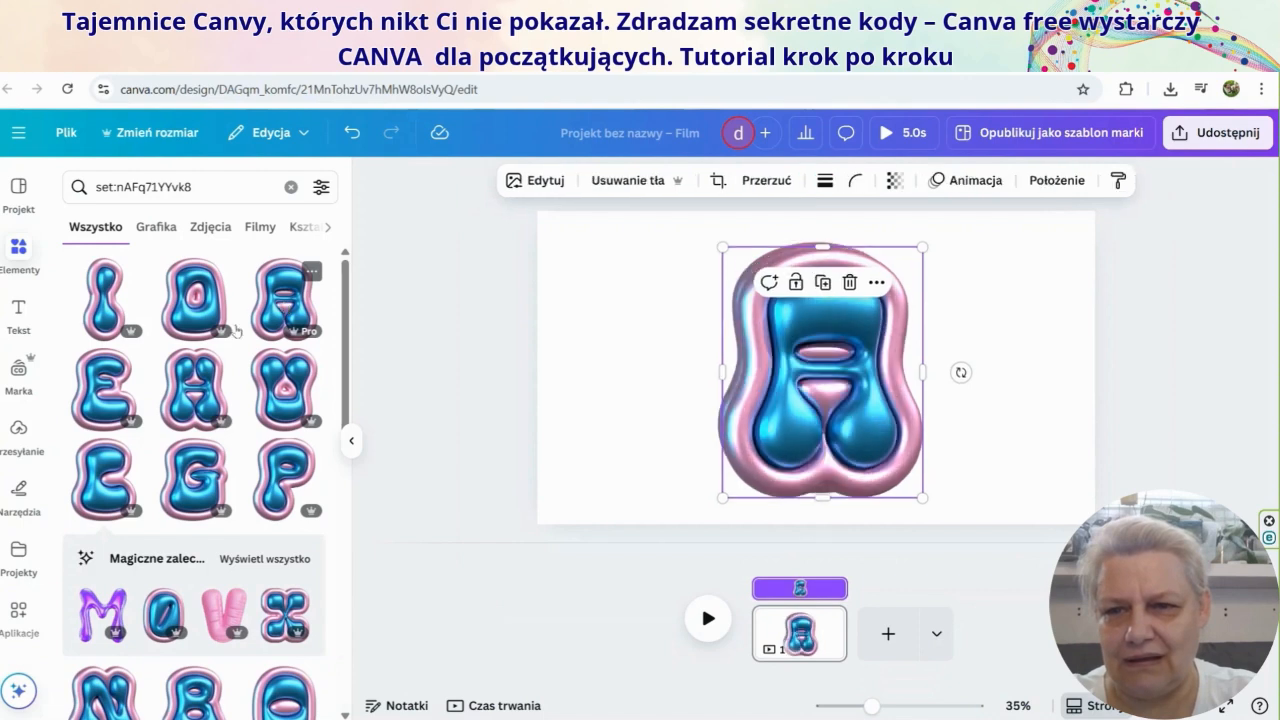
{"action": "scroll", "coordinate": [92, 378], "scroll_direction": "down", "scroll_amount": 3}
{"action": "left_click", "coordinate": [92, 385]}
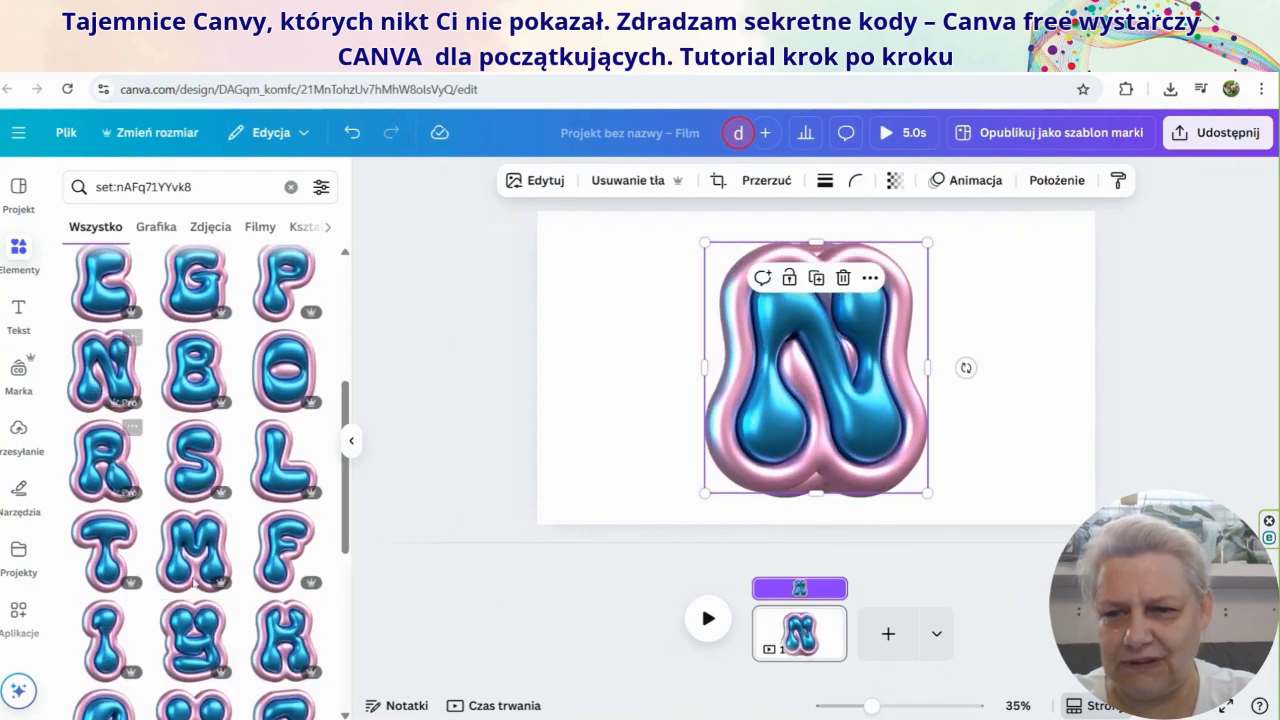
- Add the balloon letters V and A from the same set and collapse the elements list
{"action": "scroll", "coordinate": [248, 516], "scroll_direction": "down", "scroll_amount": 3}
{"action": "scroll", "coordinate": [248, 516], "scroll_direction": "down", "scroll_amount": 3}
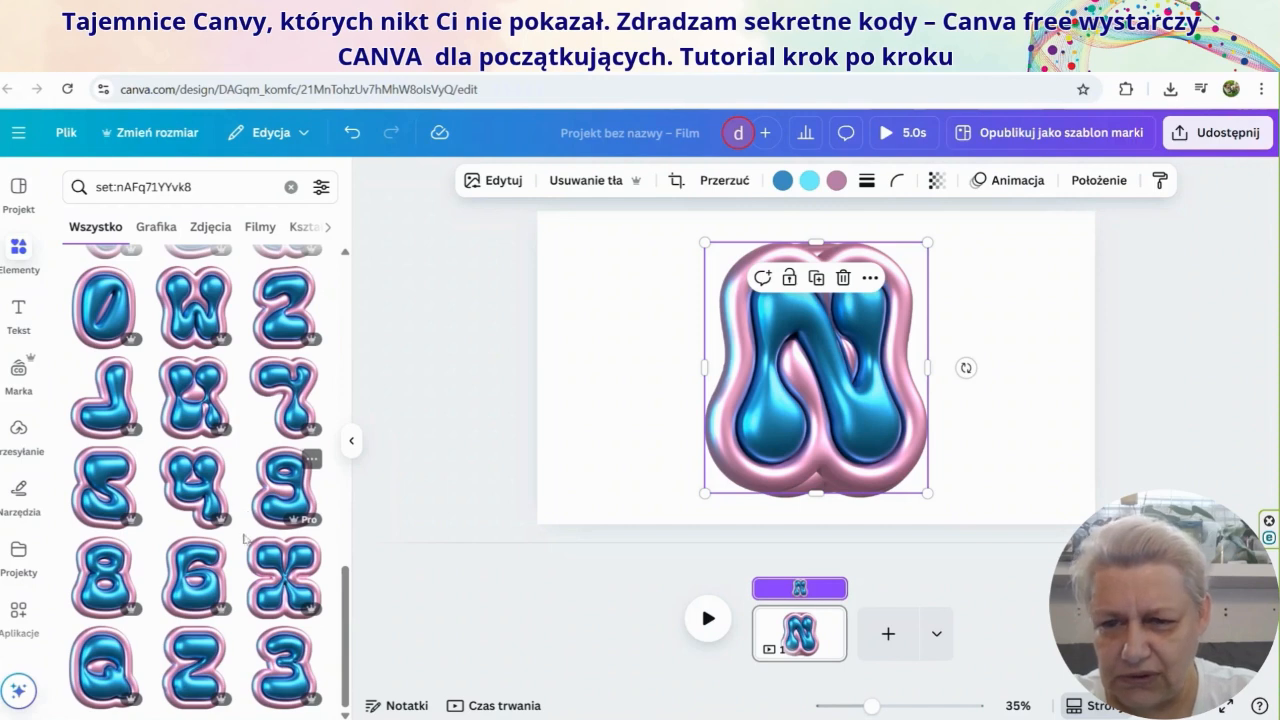
{"action": "scroll", "coordinate": [185, 435], "scroll_direction": "up", "scroll_amount": 2}
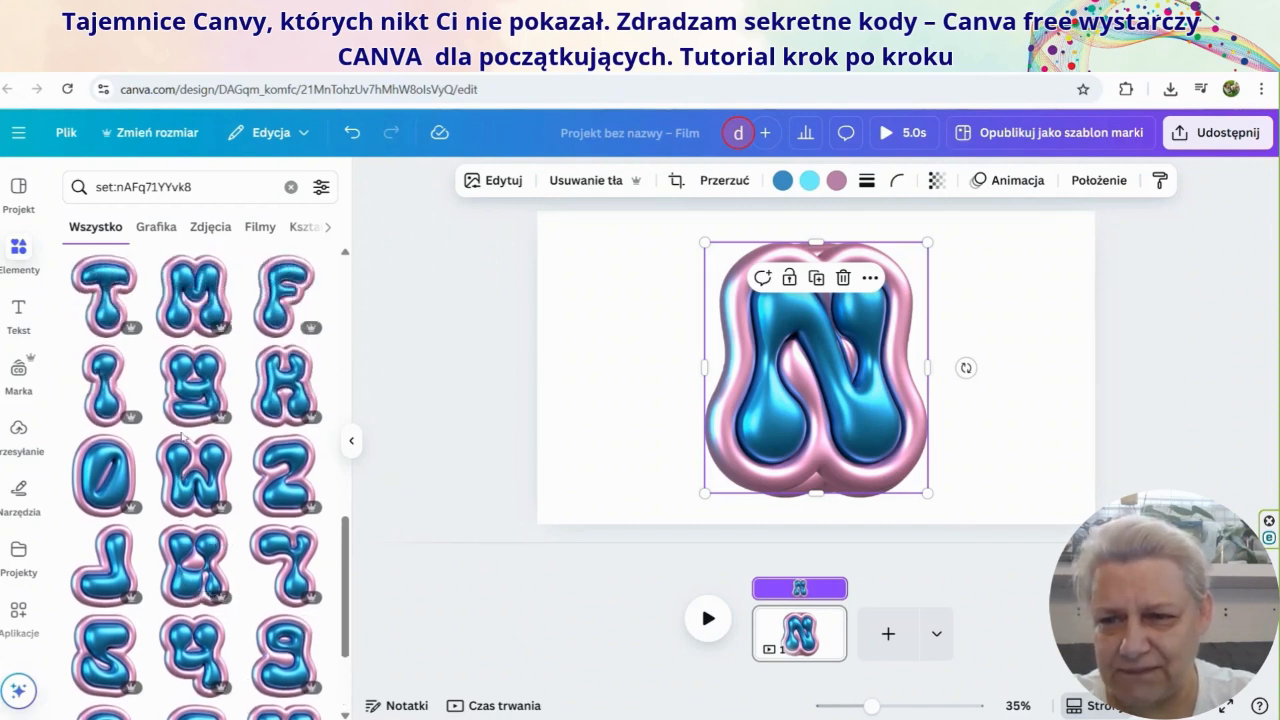
{"action": "scroll", "coordinate": [182, 435], "scroll_direction": "up", "scroll_amount": 5}
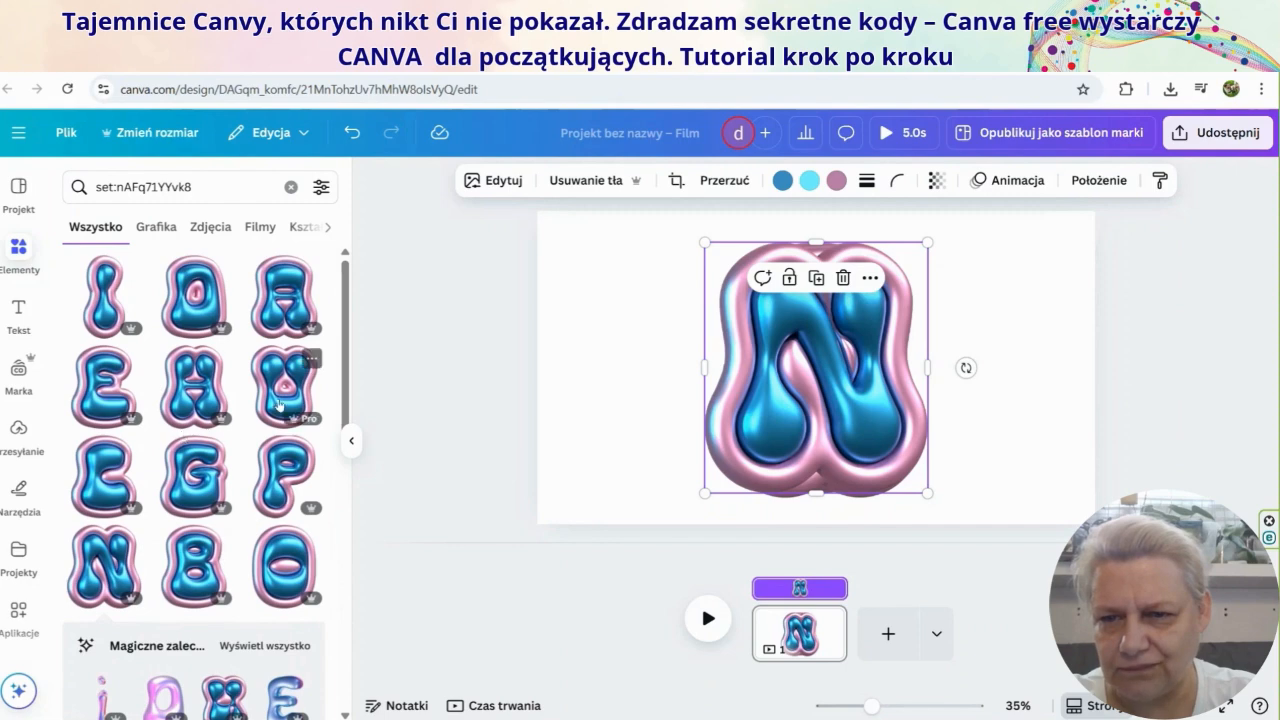
{"action": "left_click", "coordinate": [279, 404]}
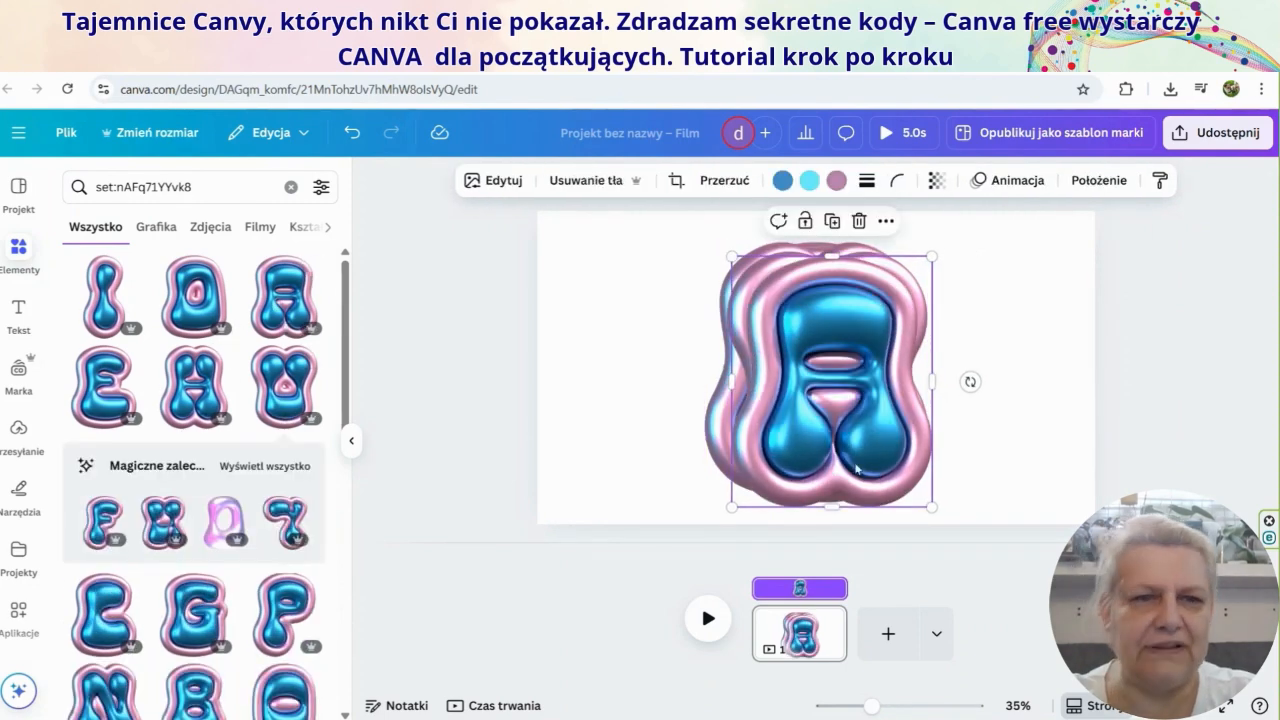
{"action": "left_click", "coordinate": [351, 440]}
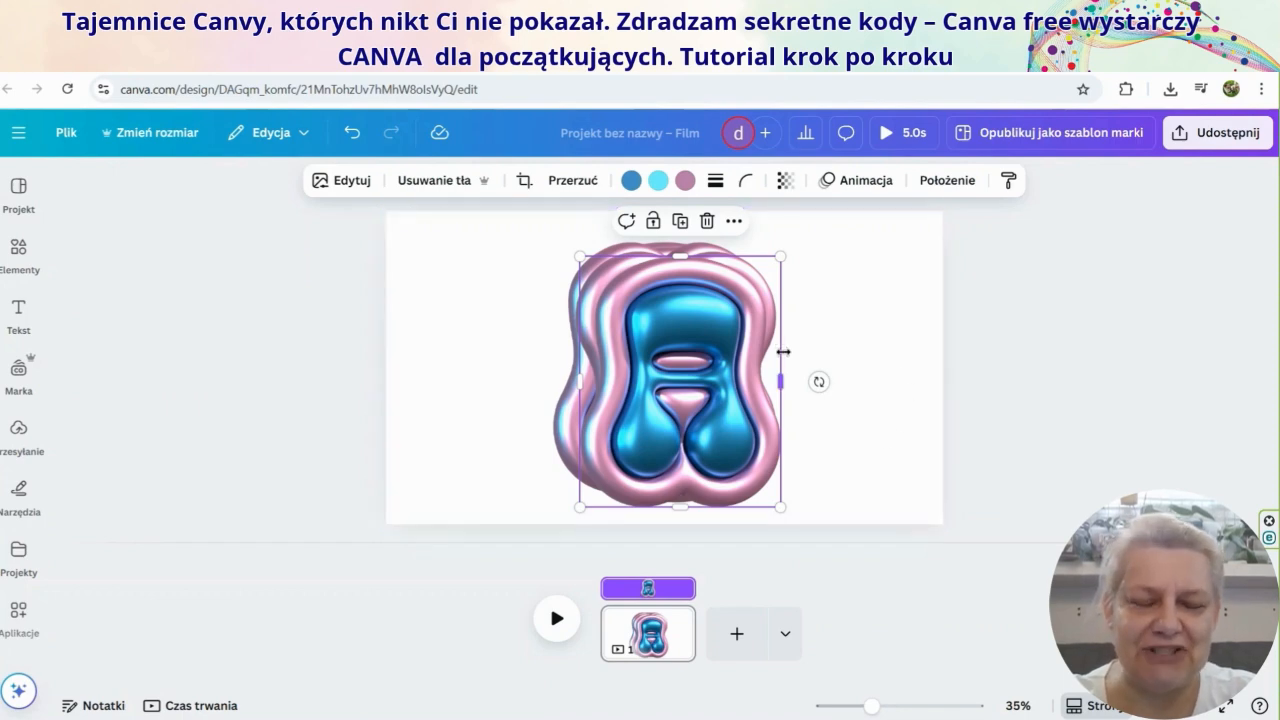
- Shrink all five stacked letters together and spread them in a row spelling CANVA near the page's upper edge
{"action": "left_click_drag", "start_coordinate": [1030, 348], "coordinate": [441, 415]}
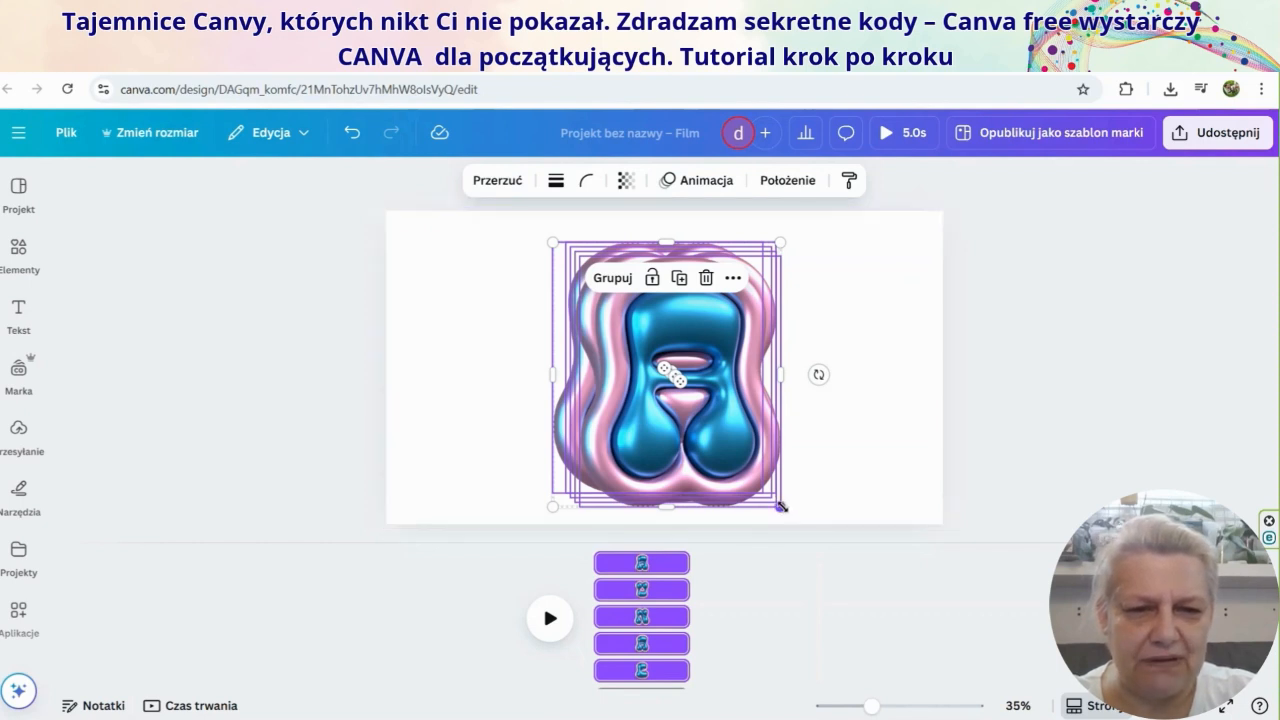
{"action": "left_click_drag", "start_coordinate": [782, 506], "coordinate": [829, 276]}
{"action": "left_click", "coordinate": [698, 296]}
{"action": "left_click_drag", "start_coordinate": [588, 275], "coordinate": [758, 270]}
{"action": "mouse_move", "coordinate": [578, 285]}
{"action": "left_mouse_down"}
{"action": "mouse_move", "coordinate": [680, 278]}
{"action": "mouse_move", "coordinate": [457, 285]}
{"action": "mouse_move", "coordinate": [553, 285]}
{"action": "left_mouse_up"}
{"action": "left_click", "coordinate": [1066, 272]}
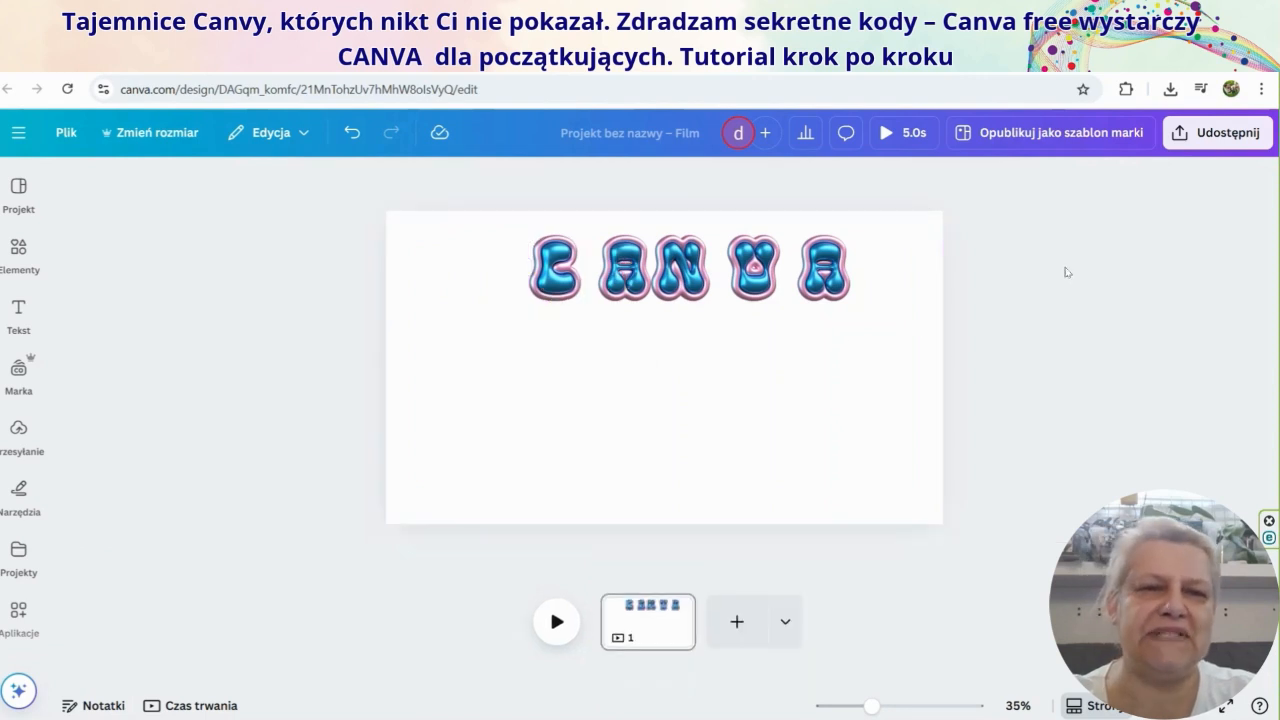
- Space the five CANVA letters evenly with the Uporządkuj option and group them
{"action": "left_click_drag", "start_coordinate": [1066, 272], "coordinate": [449, 291]}
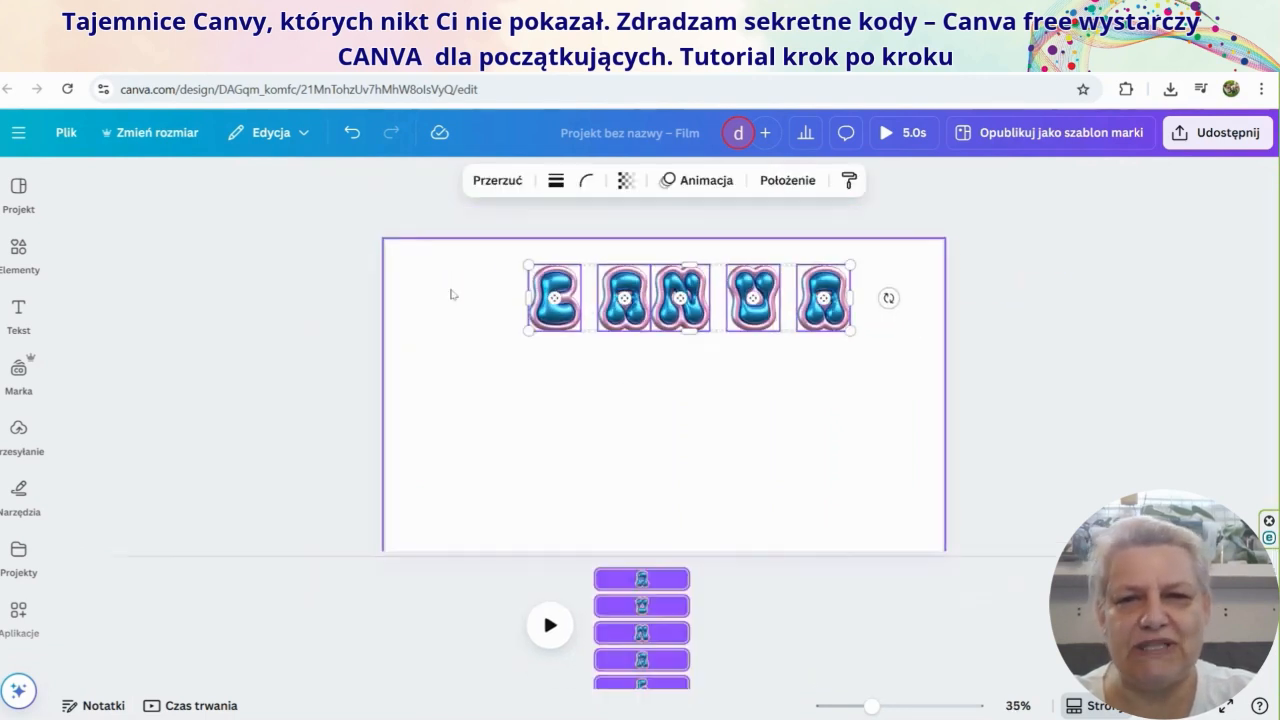
{"action": "right_click", "coordinate": [568, 297]}
{"action": "mouse_move", "coordinate": [669, 500]}
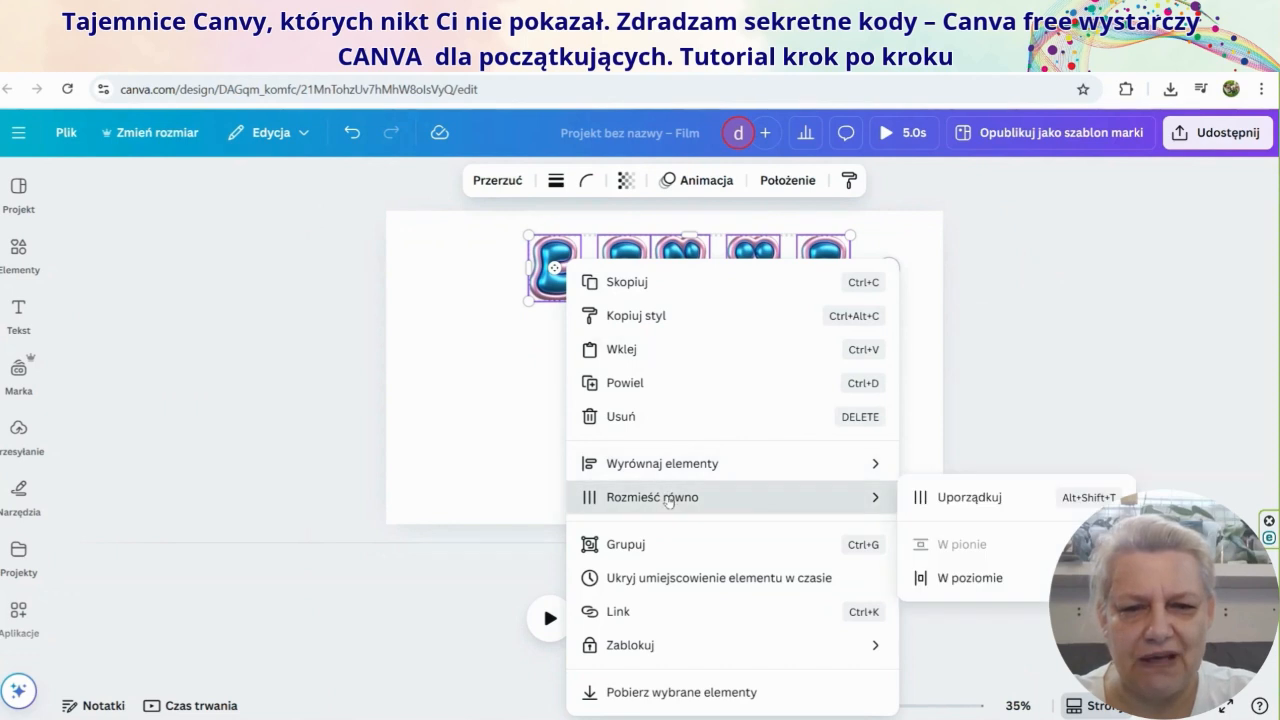
{"action": "left_click", "coordinate": [968, 497]}
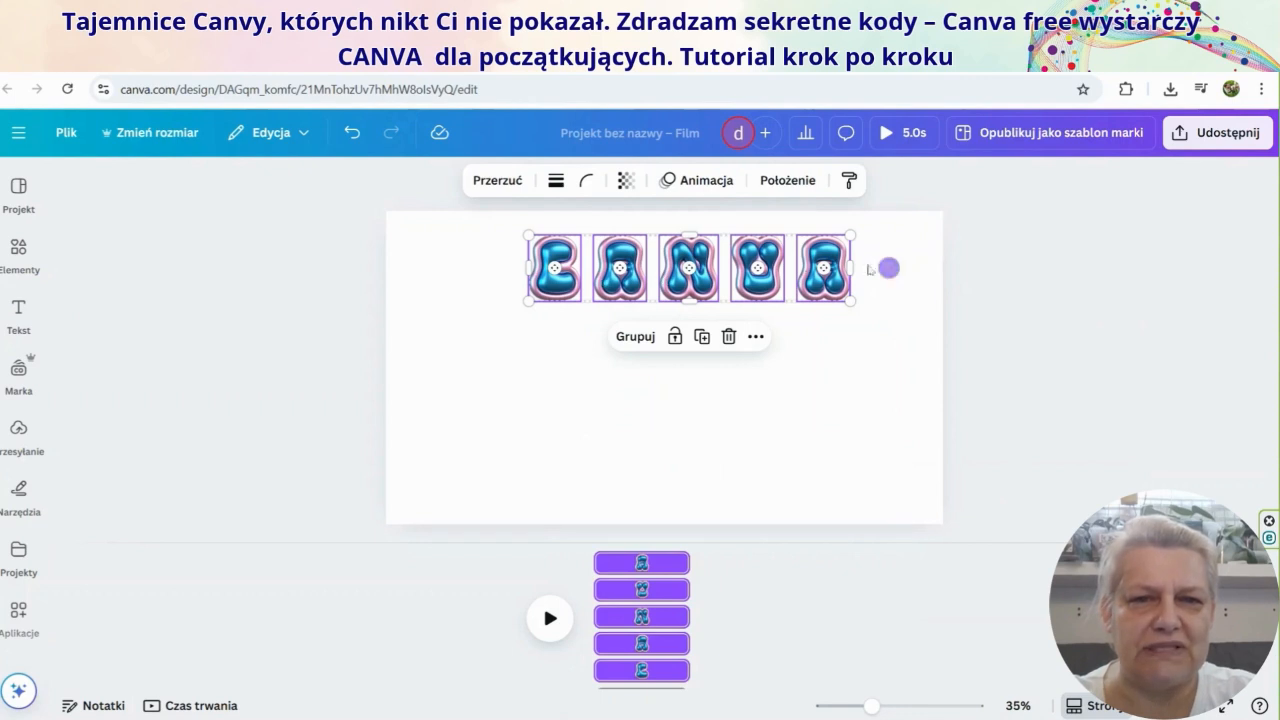
{"action": "left_click", "coordinate": [638, 338]}
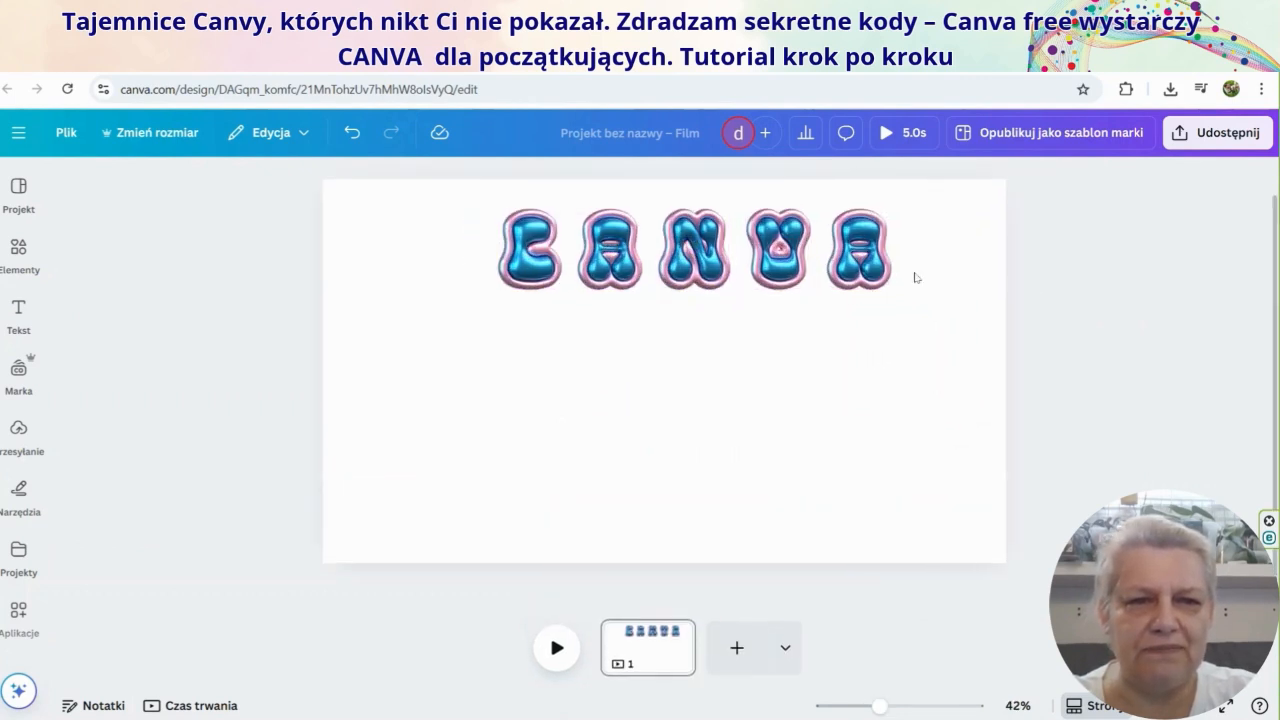
- Scale the grouped CANVA lettering down slightly and place it in the page's upper-left corner
{"action": "left_click", "coordinate": [735, 267]}
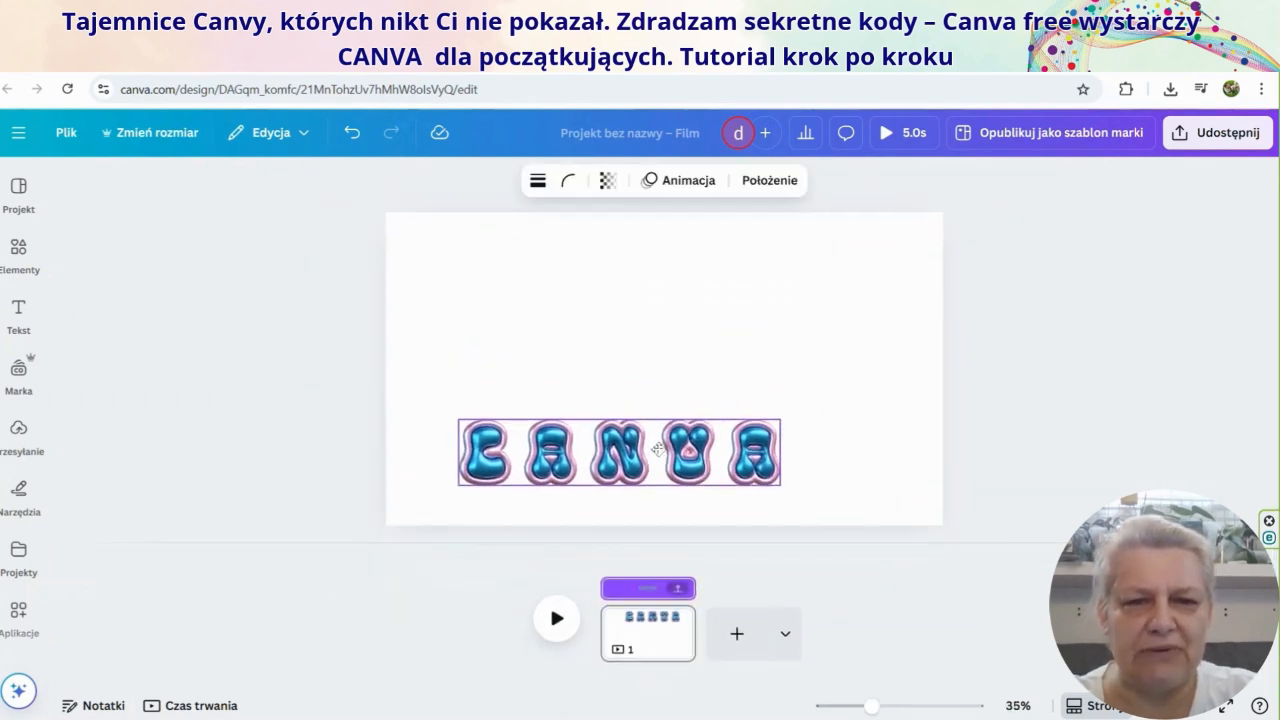
{"action": "left_click_drag", "start_coordinate": [658, 449], "coordinate": [703, 268]}
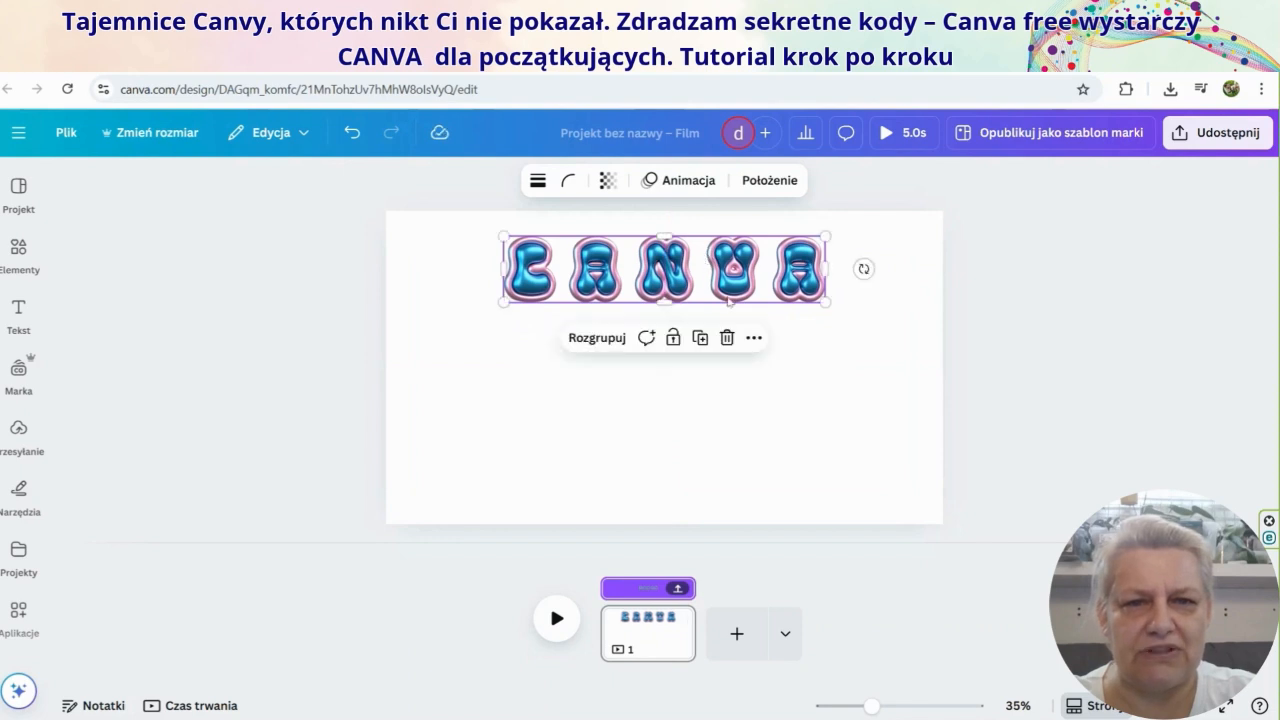
{"action": "left_click", "coordinate": [1026, 397]}
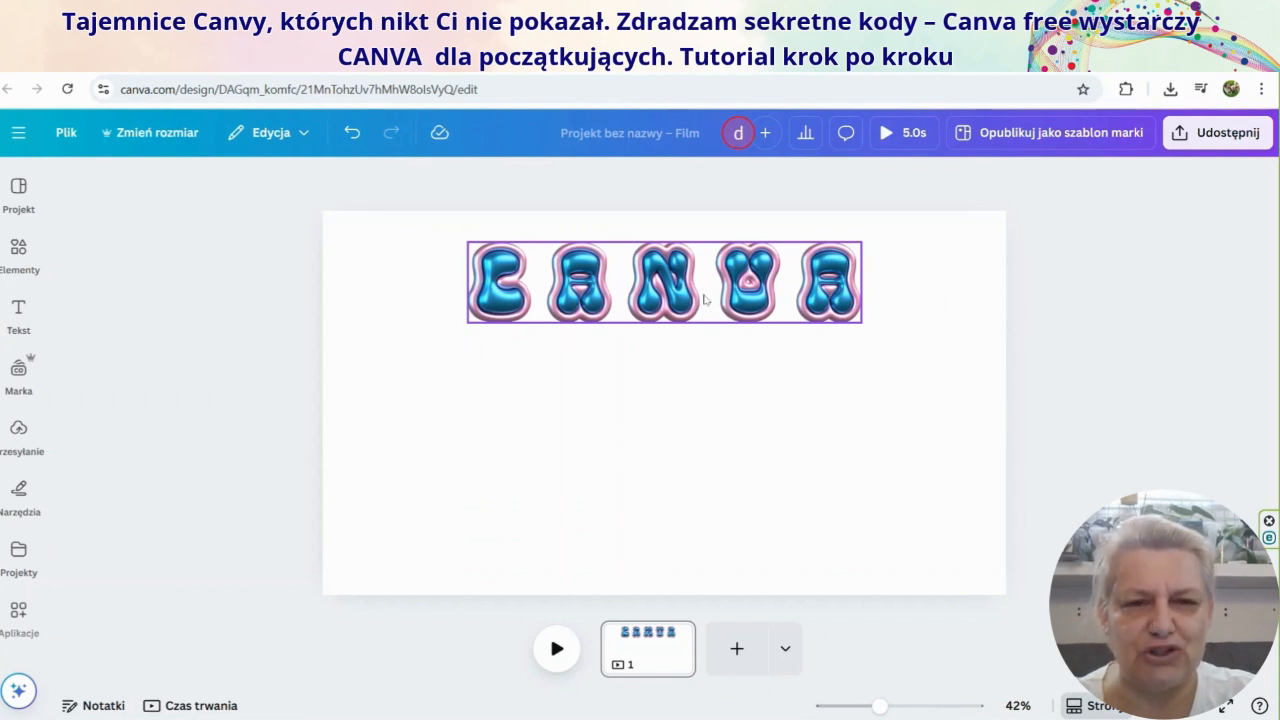
{"action": "left_click", "coordinate": [812, 298]}
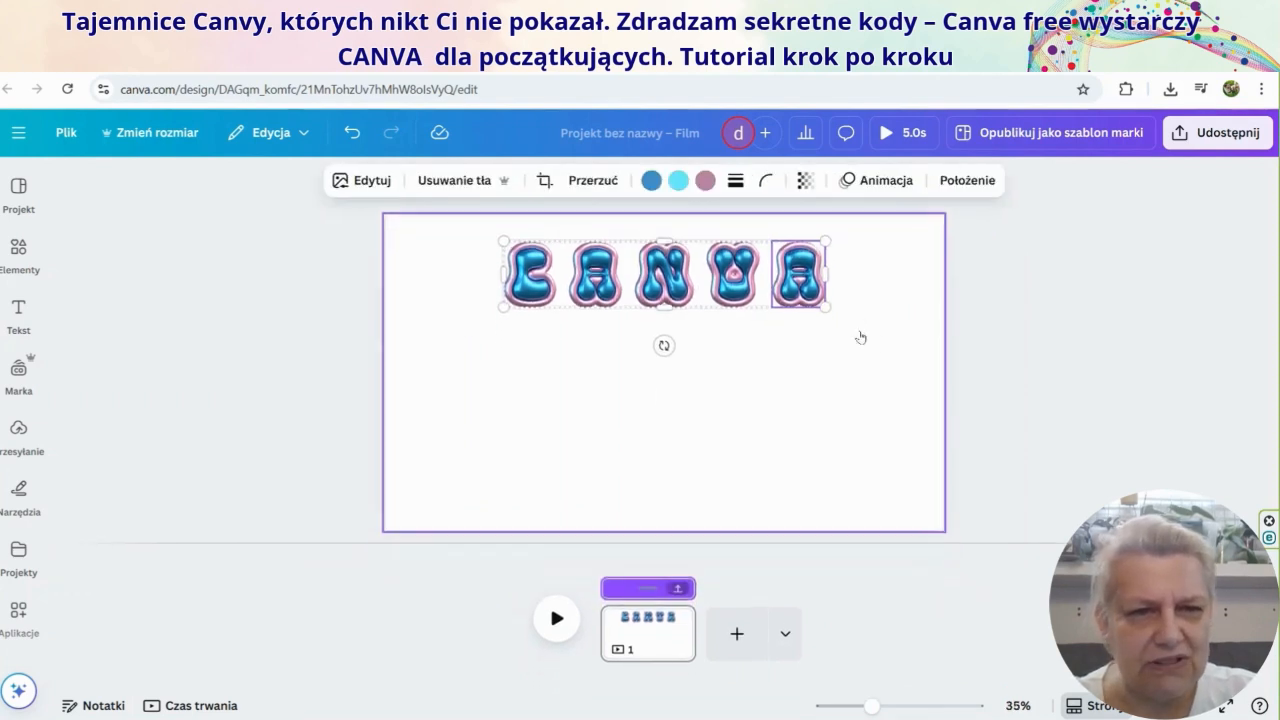
{"action": "left_click_drag", "start_coordinate": [823, 304], "coordinate": [777, 291]}
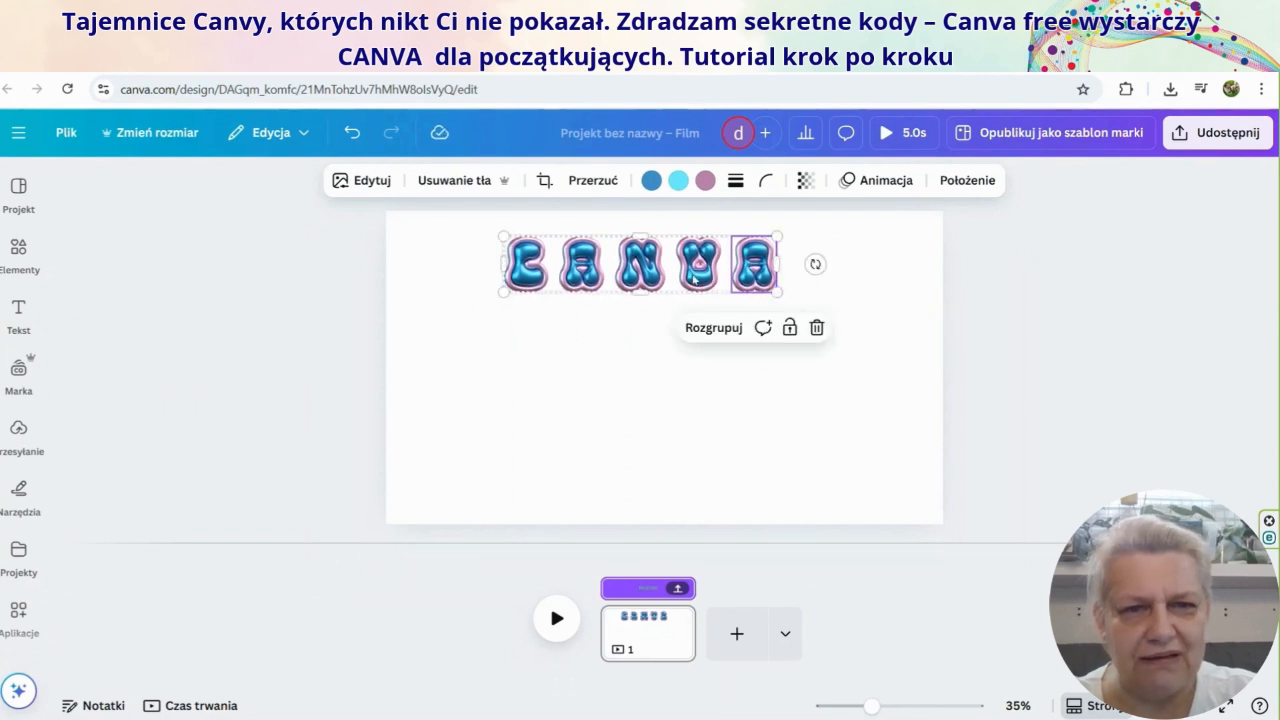
{"action": "left_click", "coordinate": [1126, 292]}
{"action": "left_click_drag", "start_coordinate": [705, 273], "coordinate": [627, 268]}
{"action": "left_click", "coordinate": [216, 453]}
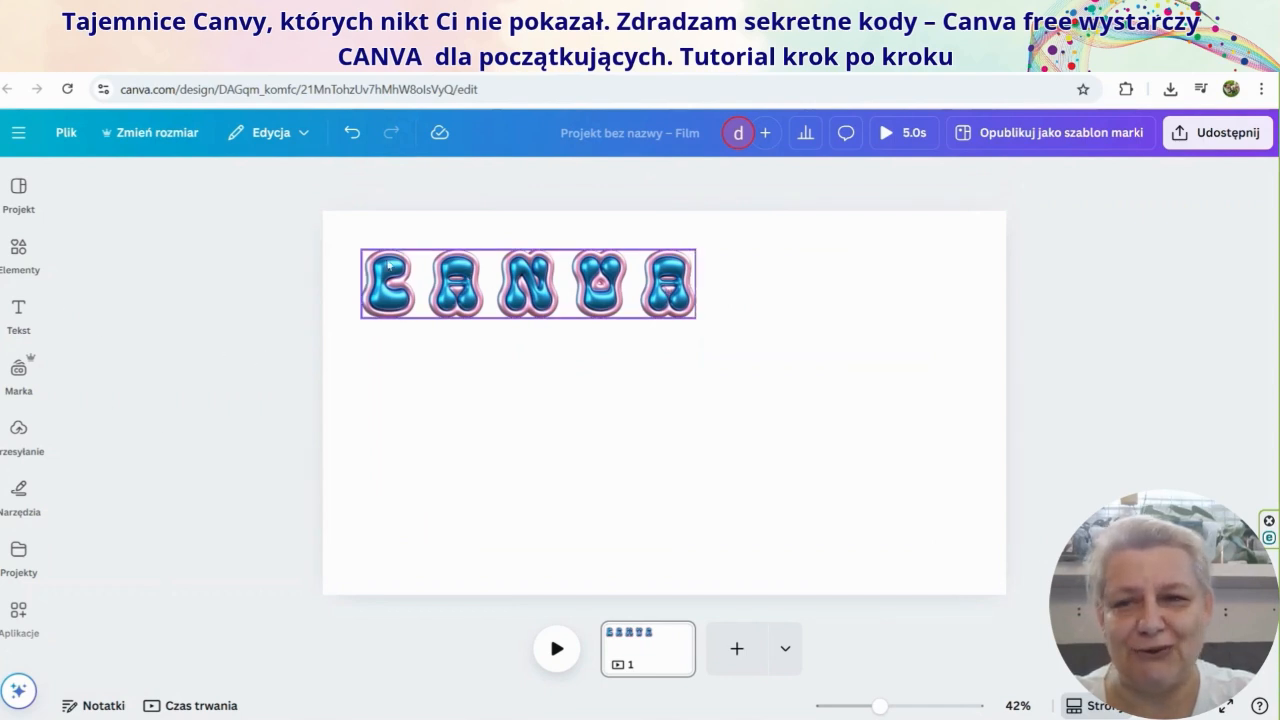
- Replace the previous elements search with the pasted set code set:nAFNqoeeJB8 and run the search
{"action": "left_click", "coordinate": [17, 250]}
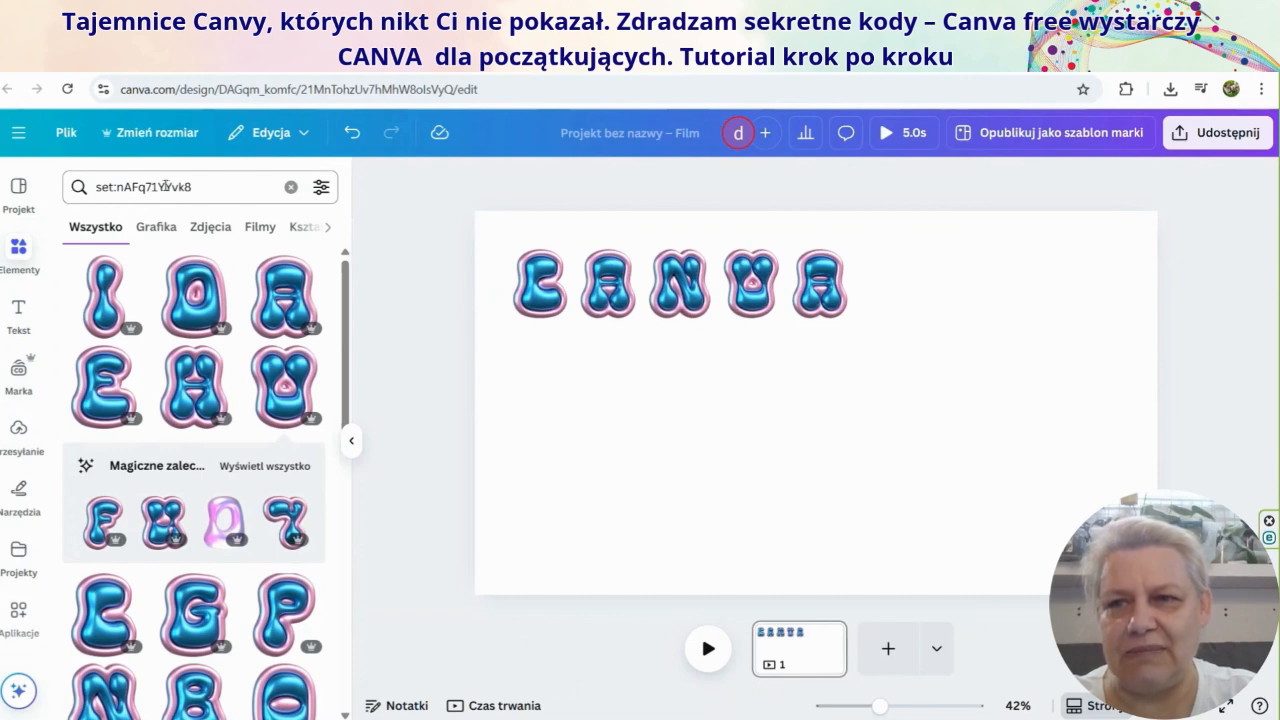
{"action": "left_click", "coordinate": [290, 187]}
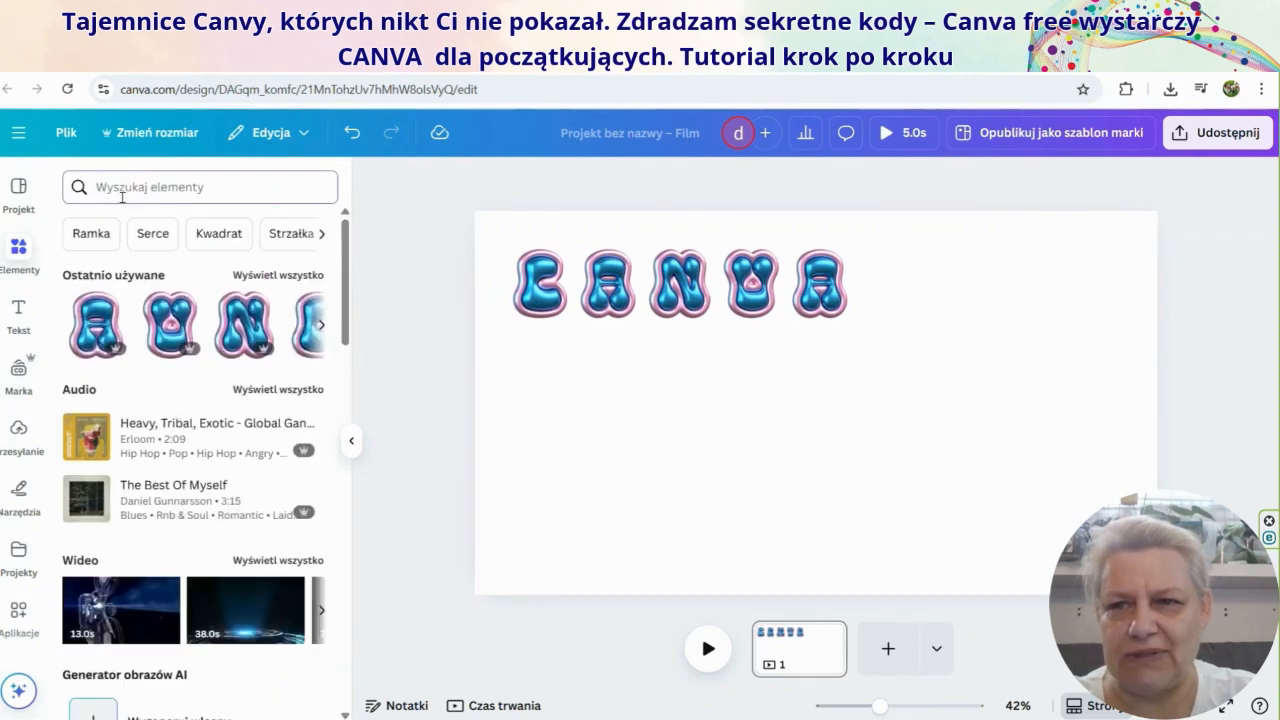
{"action": "mouse_move", "coordinate": [390, 719]}
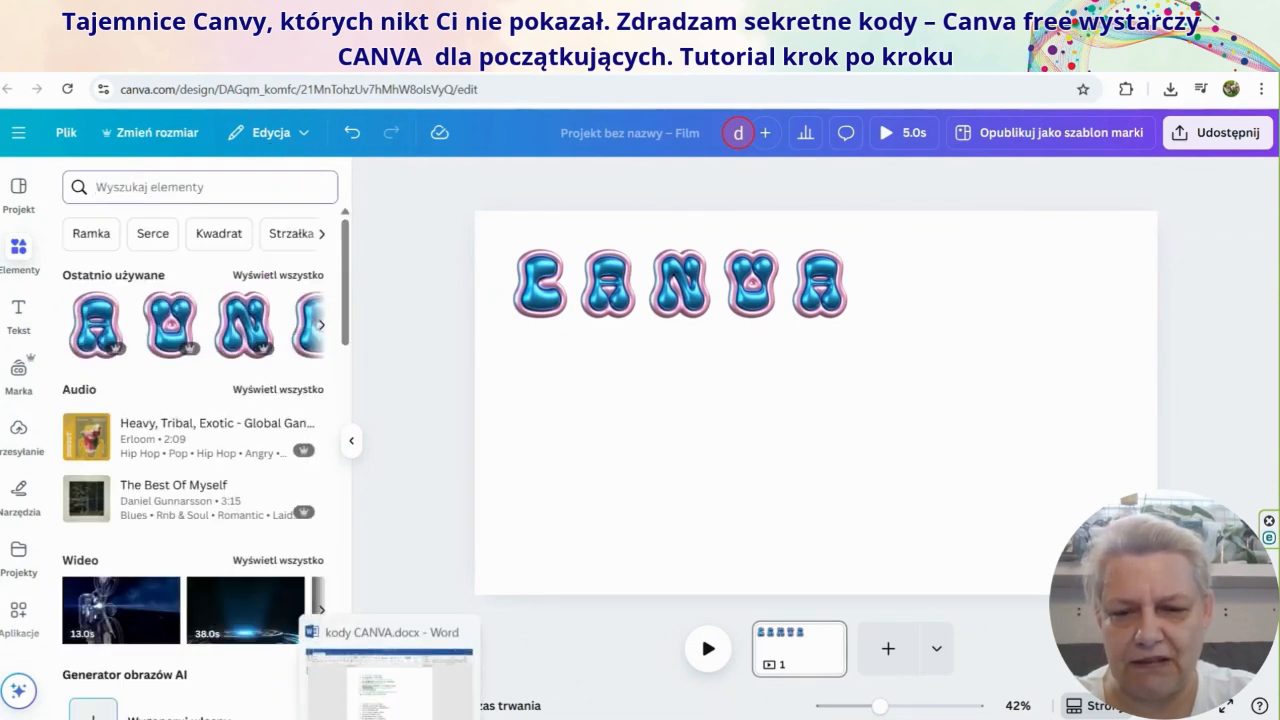
{"action": "left_click", "coordinate": [126, 187]}
{"action": "right_click", "coordinate": [160, 189]}
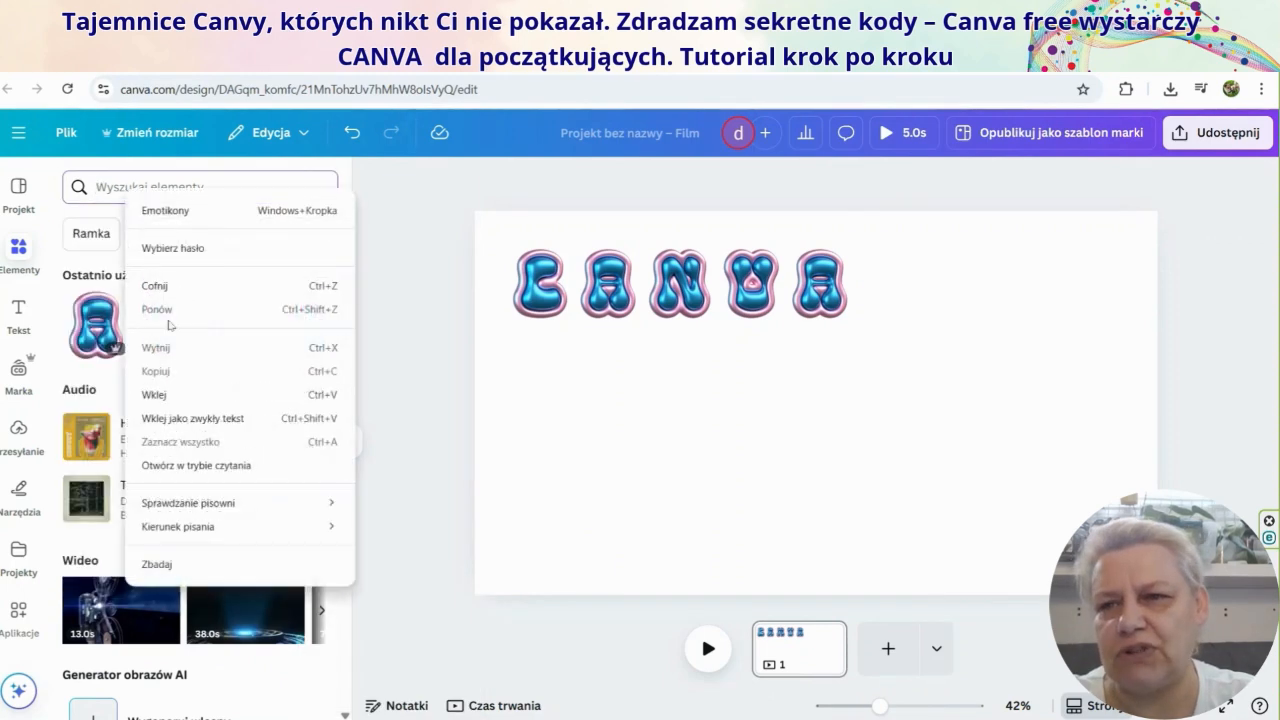
{"action": "left_click", "coordinate": [167, 394]}
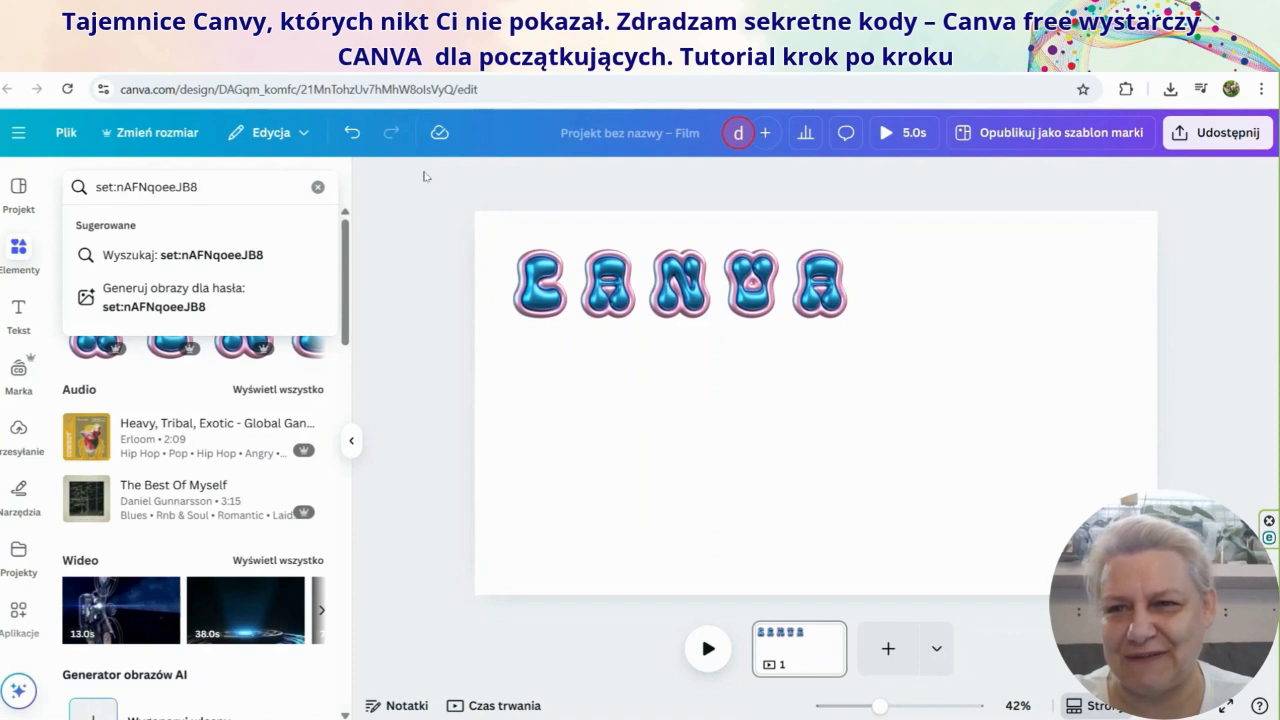
{"action": "key", "text": "Return"}
- Add the grass letters C, A, N, V and A from the set to the page and collapse the elements list
{"action": "scroll", "coordinate": [236, 390], "scroll_direction": "down", "scroll_amount": 3}
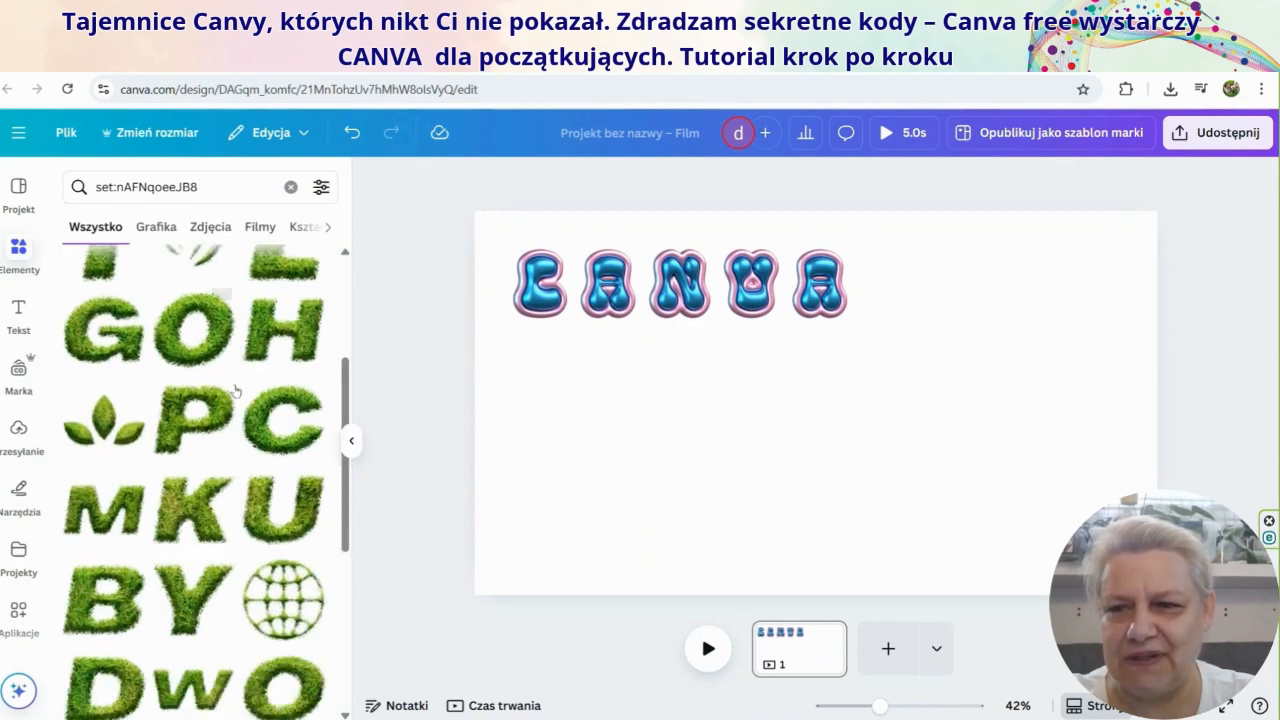
{"action": "scroll", "coordinate": [236, 390], "scroll_direction": "down", "scroll_amount": 3}
{"action": "scroll", "coordinate": [236, 390], "scroll_direction": "up", "scroll_amount": 3}
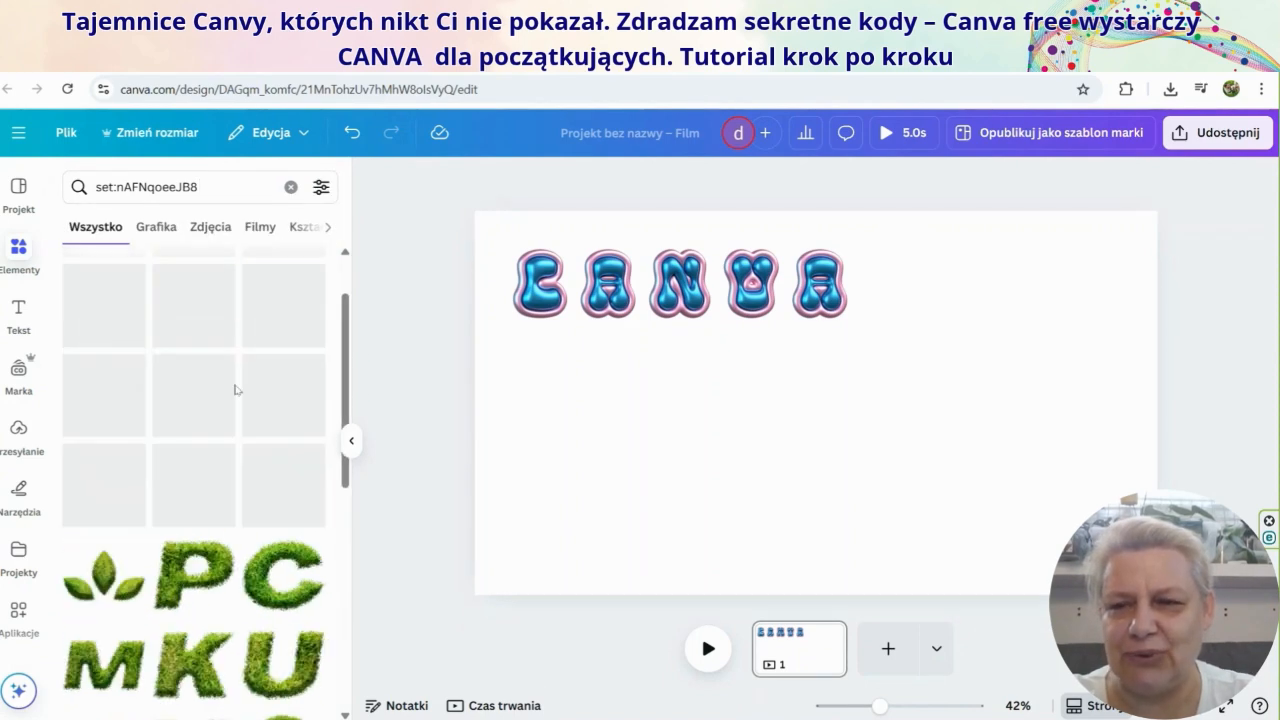
{"action": "scroll", "coordinate": [236, 390], "scroll_direction": "up", "scroll_amount": 1}
{"action": "scroll", "coordinate": [225, 420], "scroll_direction": "down", "scroll_amount": 1}
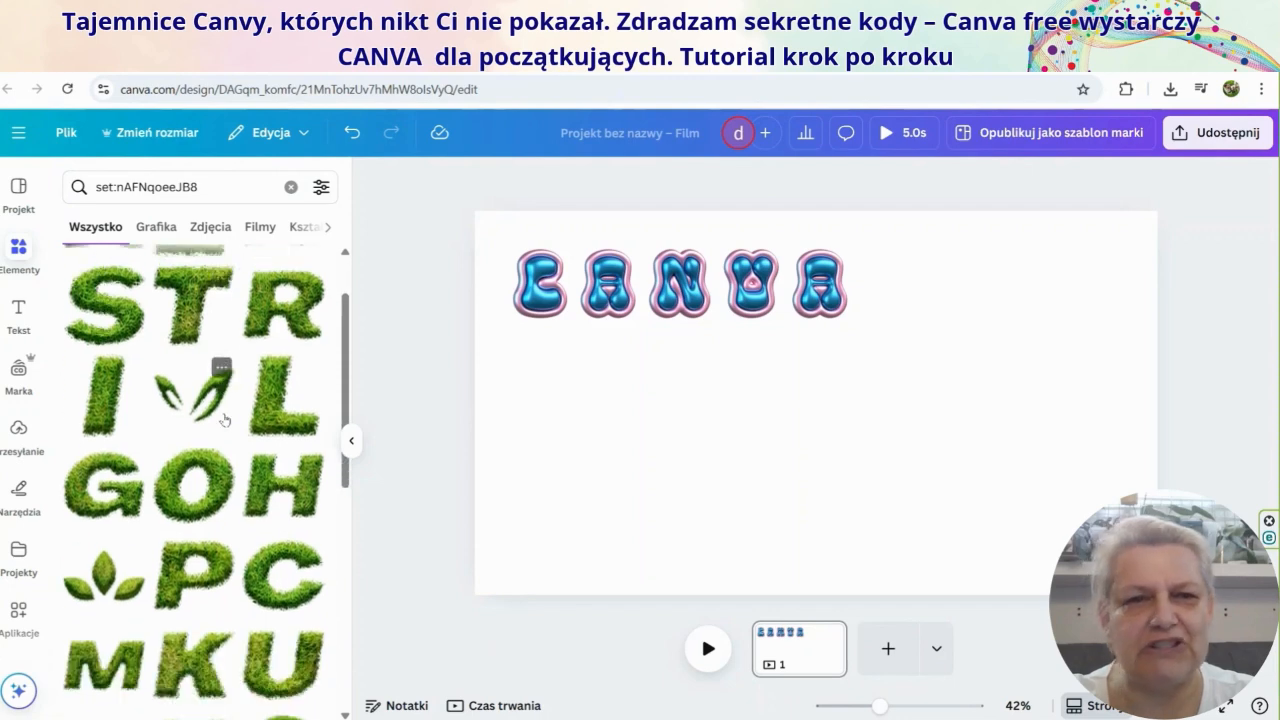
{"action": "left_click", "coordinate": [275, 572]}
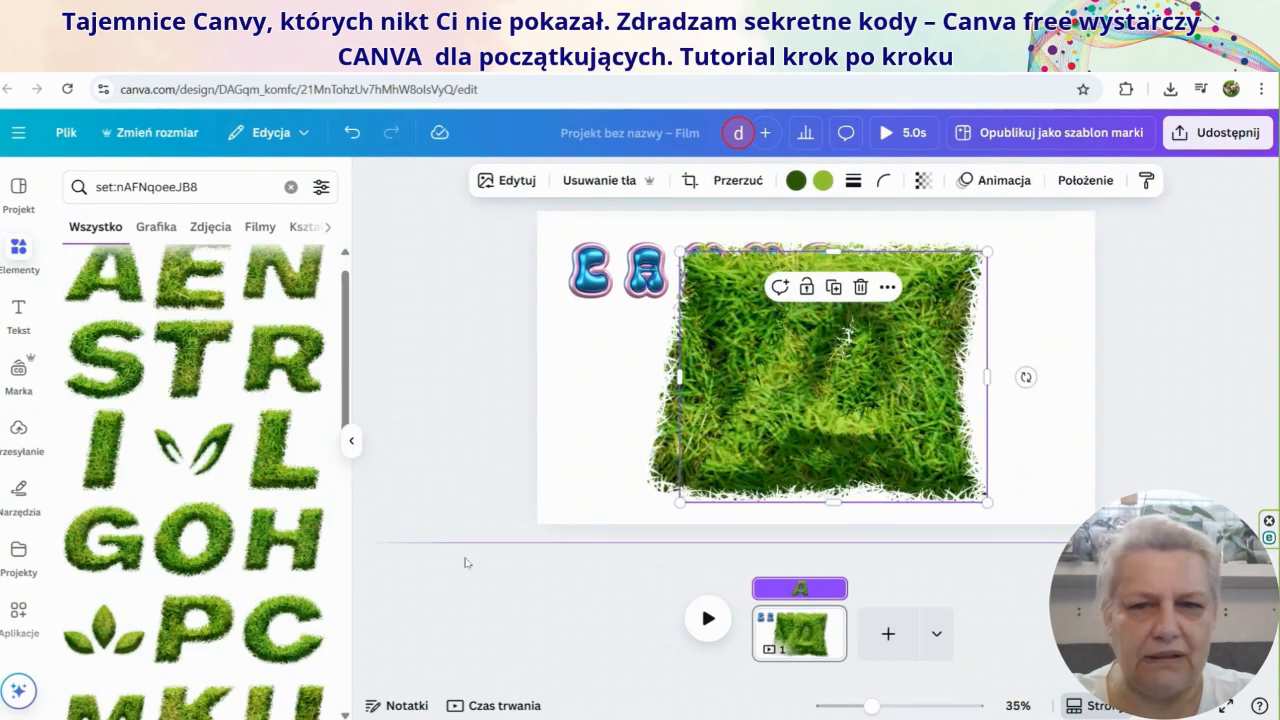
{"action": "left_click", "coordinate": [351, 440]}
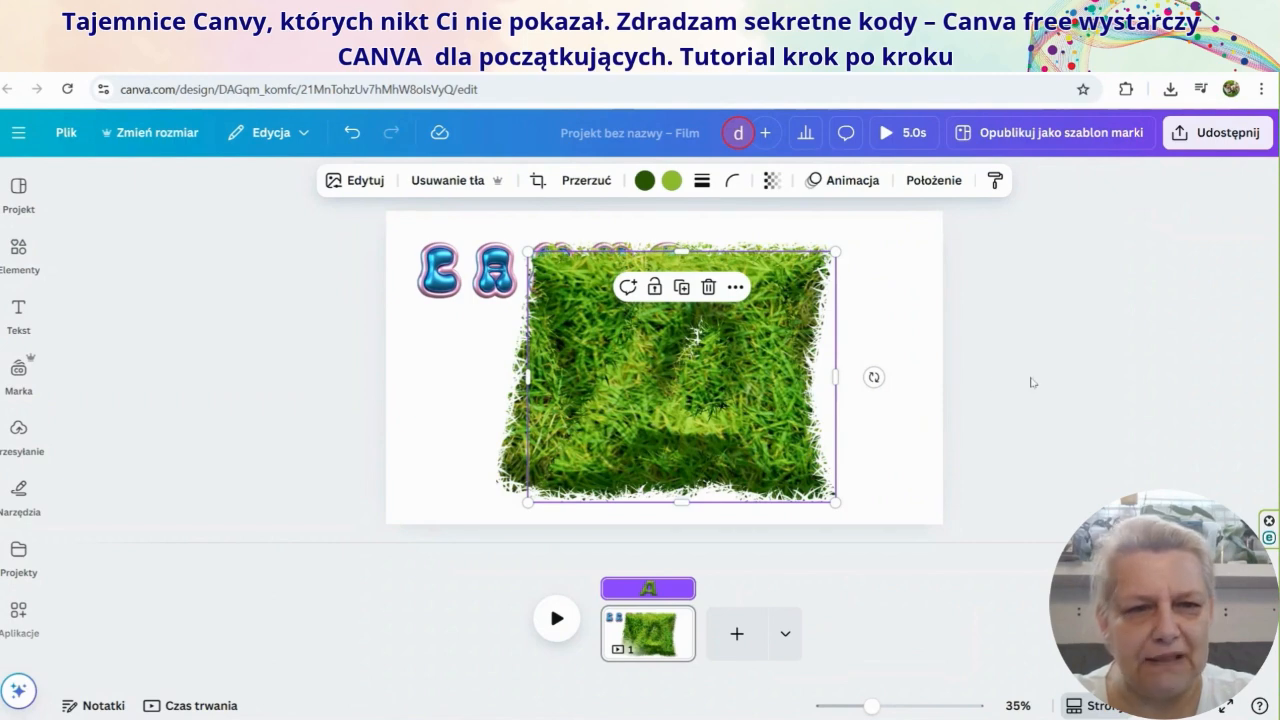
- Shrink all five stacked grass letters together and spread them in a row spelling CANVA near the page's lower edge
{"action": "left_click_drag", "start_coordinate": [1033, 382], "coordinate": [420, 400]}
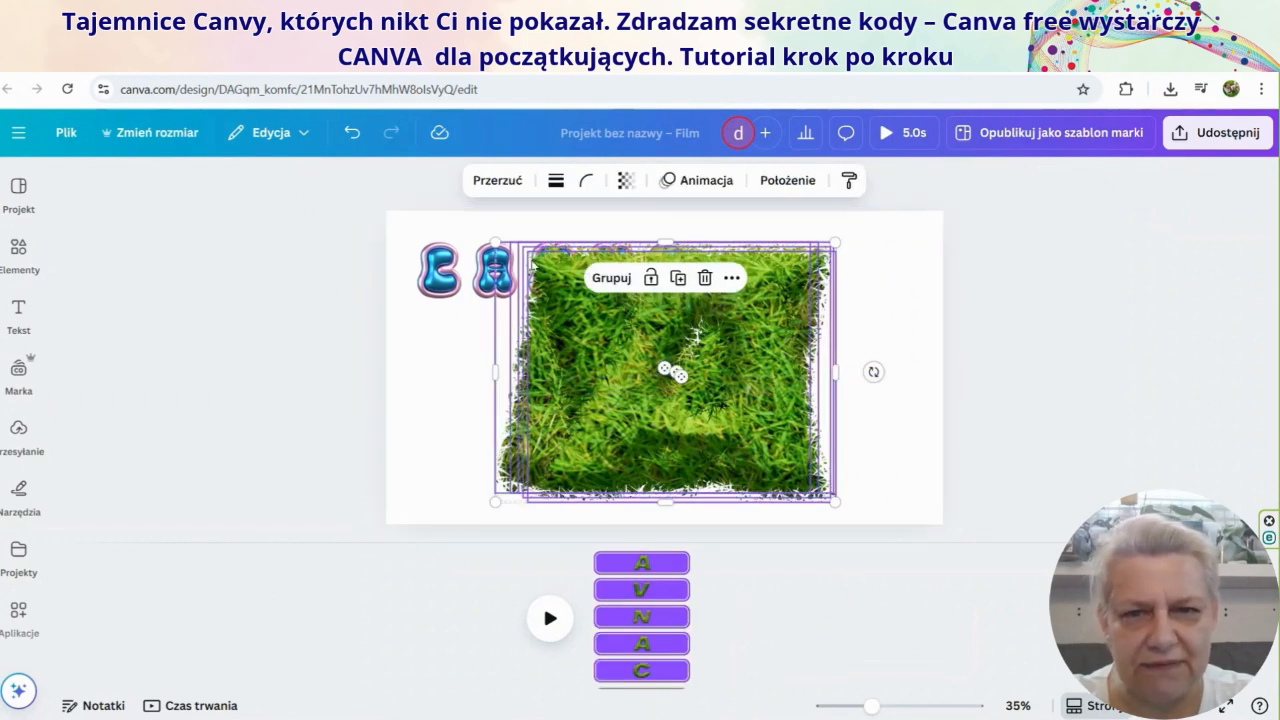
{"action": "left_click_drag", "start_coordinate": [641, 348], "coordinate": [779, 478]}
{"action": "left_click", "coordinate": [716, 447]}
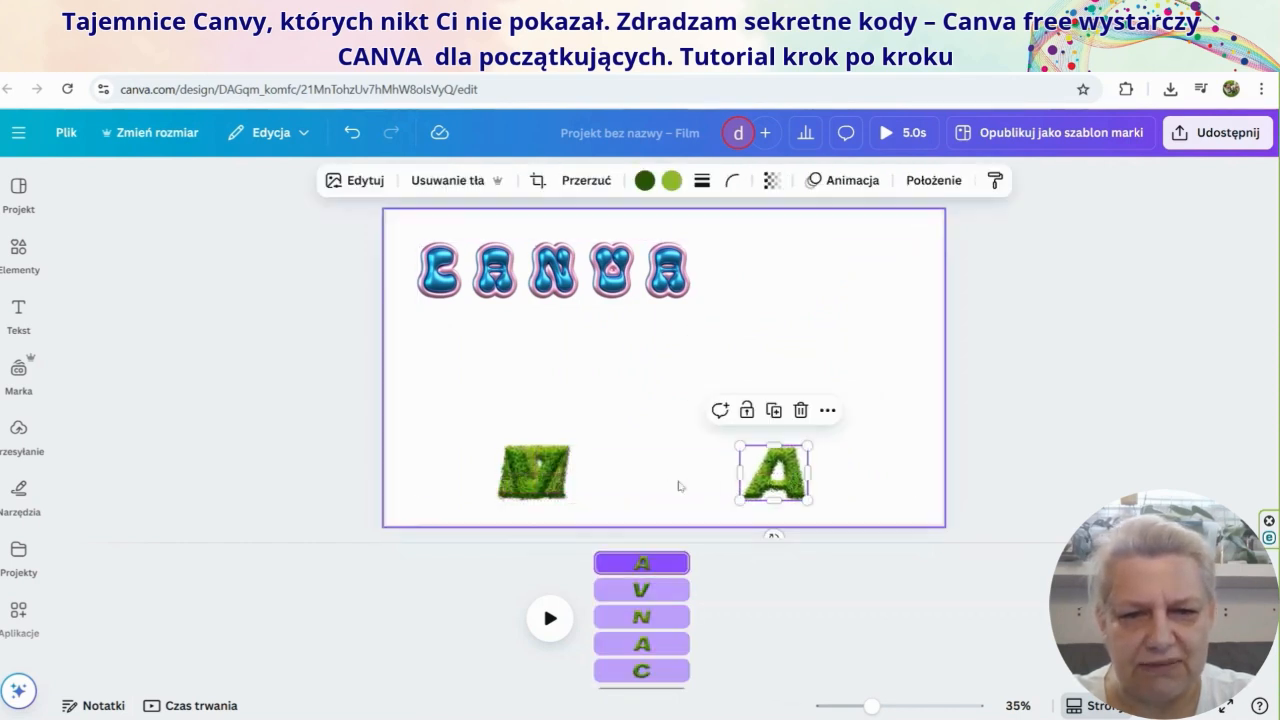
{"action": "left_click_drag", "start_coordinate": [528, 472], "coordinate": [720, 470]}
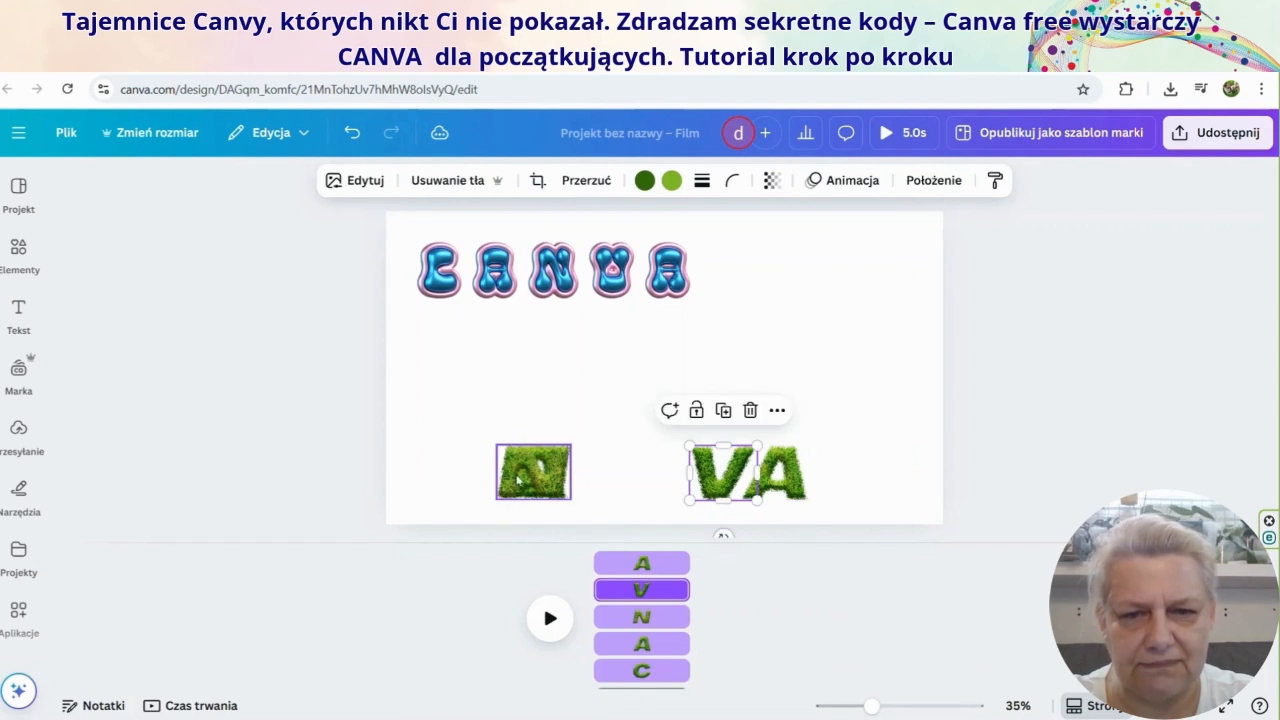
{"action": "left_click", "coordinate": [532, 472]}
{"action": "mouse_move", "coordinate": [532, 472]}
{"action": "left_mouse_down"}
{"action": "mouse_move", "coordinate": [643, 477]}
{"action": "mouse_move", "coordinate": [512, 480]}
{"action": "left_mouse_up"}
- Space the five grass letters evenly in their row with the Rozmieść równo option and group them
{"action": "left_click_drag", "start_coordinate": [446, 424], "coordinate": [848, 505]}
{"action": "right_click", "coordinate": [694, 473]}
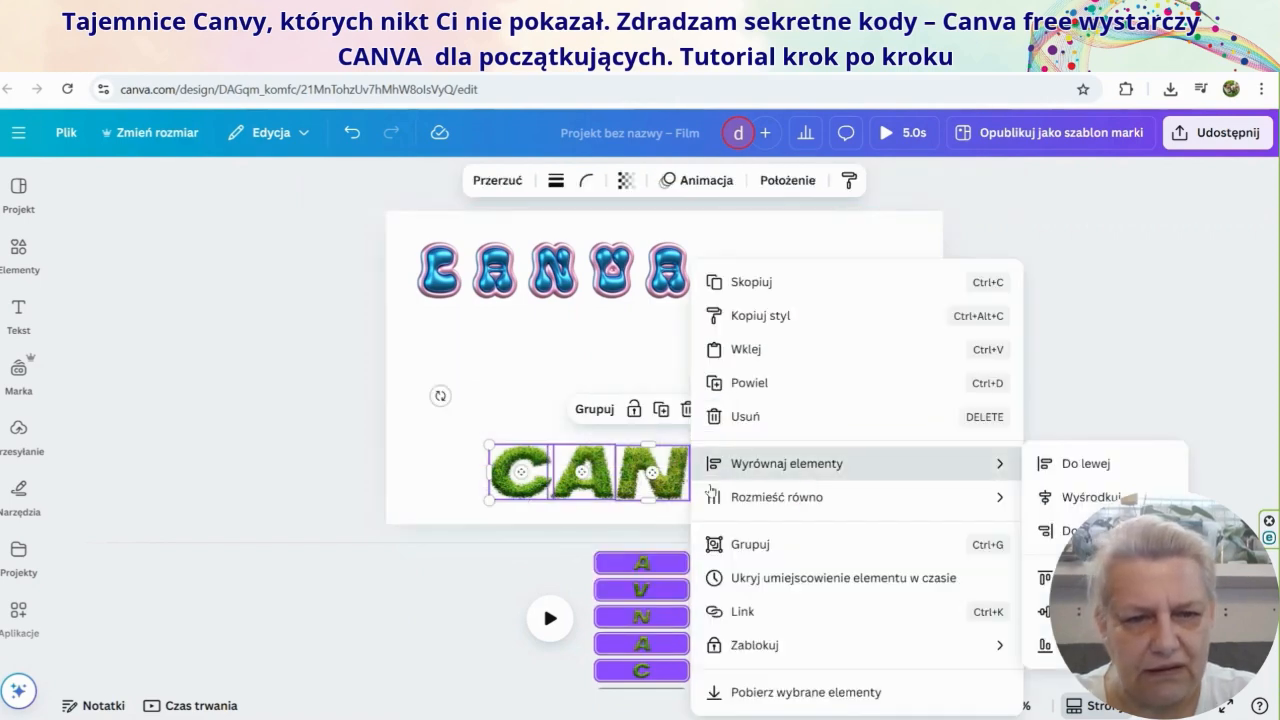
{"action": "mouse_move", "coordinate": [780, 497]}
{"action": "left_click", "coordinate": [1092, 499]}
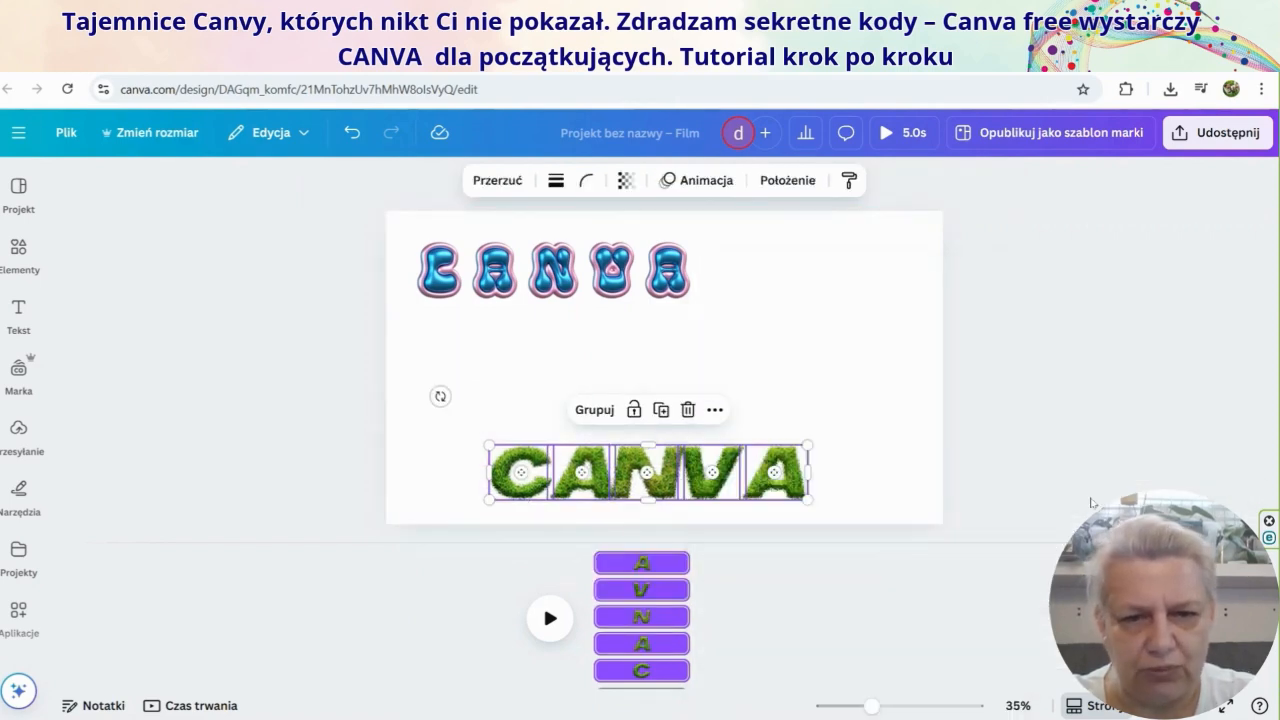
{"action": "left_click", "coordinate": [586, 410]}
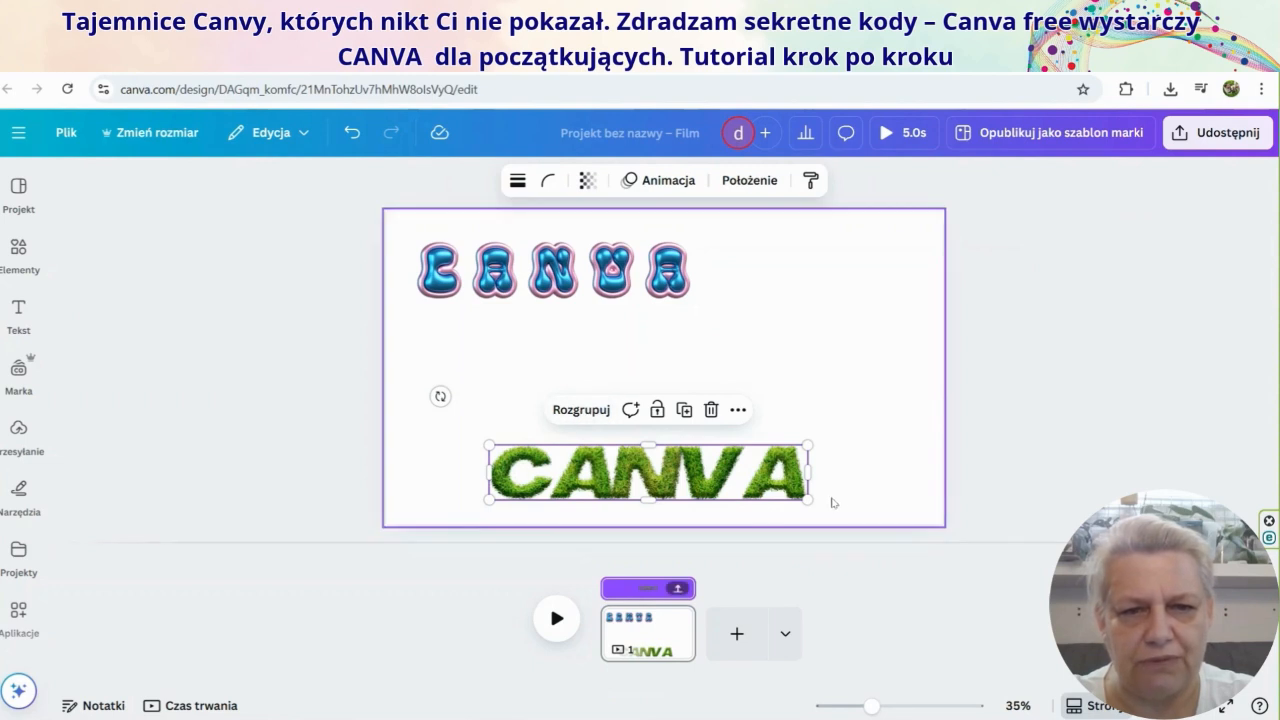
- Scale the grass CANVA group down to about 880 × 152 and move it just below and right of the balloon lettering
{"action": "left_click_drag", "start_coordinate": [808, 499], "coordinate": [750, 482]}
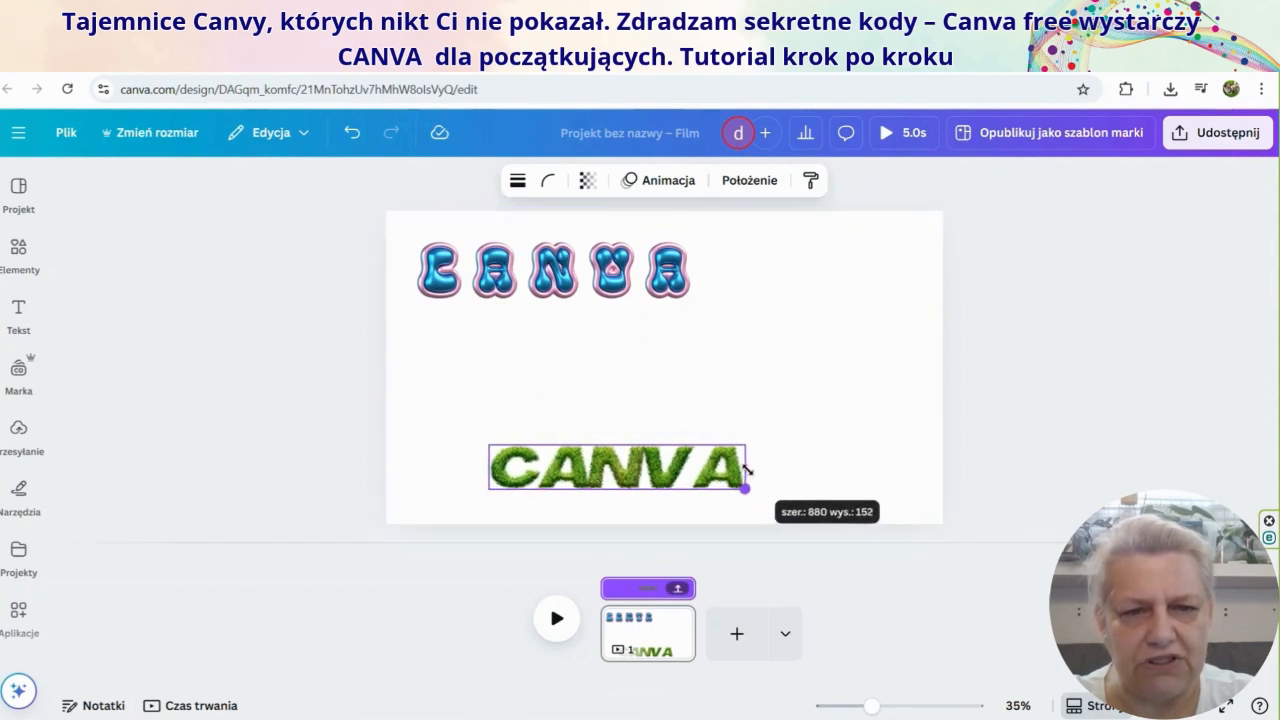
{"action": "left_click_drag", "start_coordinate": [626, 470], "coordinate": [809, 315]}
{"action": "left_click", "coordinate": [715, 400]}
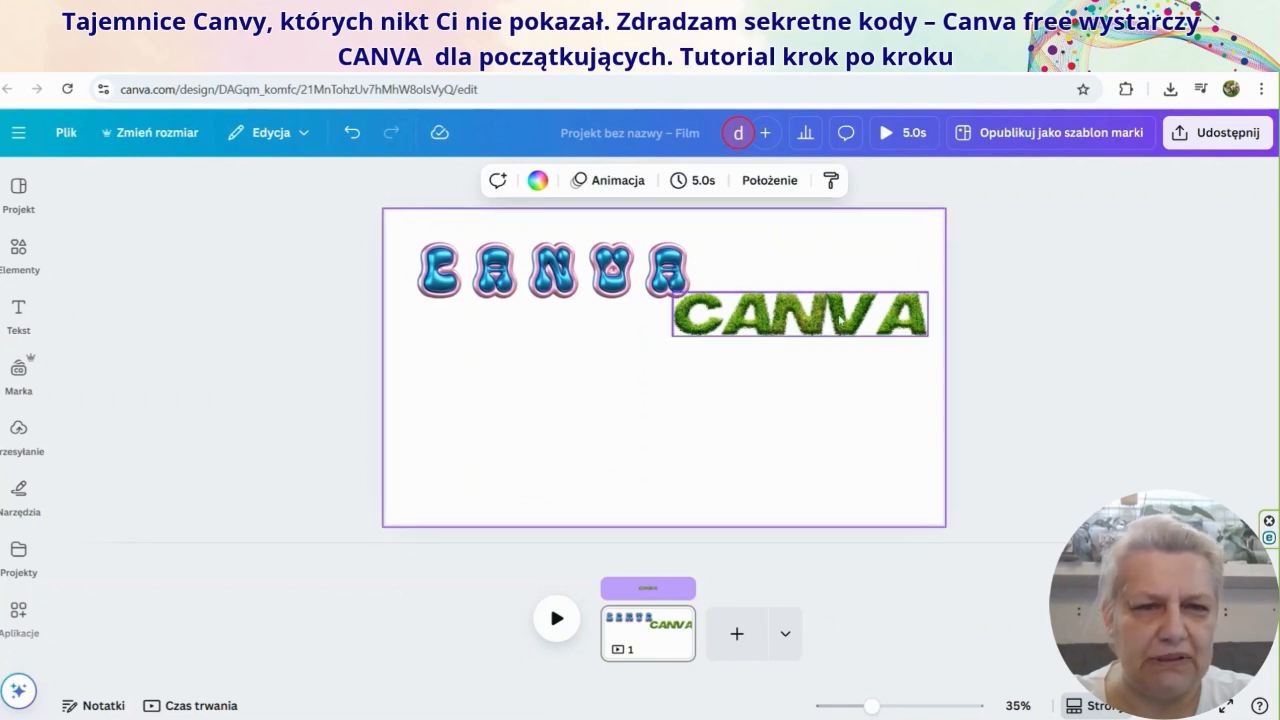
- Ungroup the grass CANVA lettering and move its last A closer to the V
{"action": "left_click", "coordinate": [870, 320]}
{"action": "left_click", "coordinate": [806, 257]}
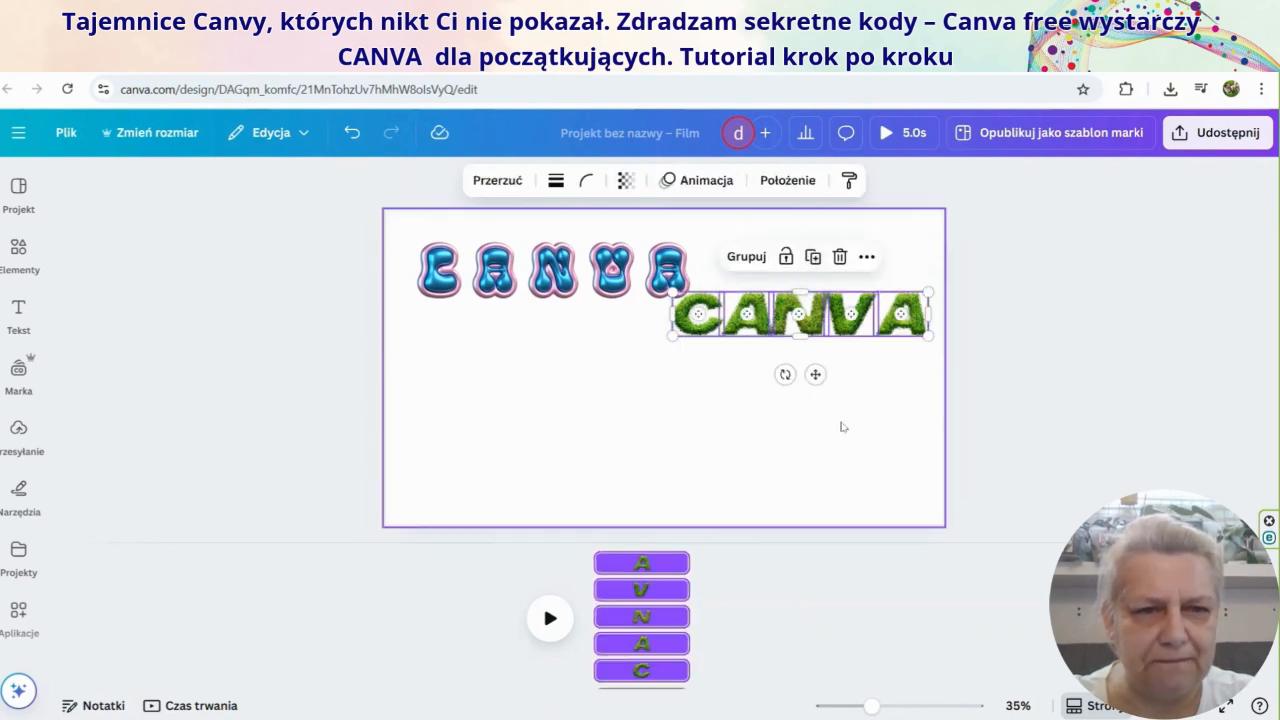
{"action": "left_click", "coordinate": [889, 331]}
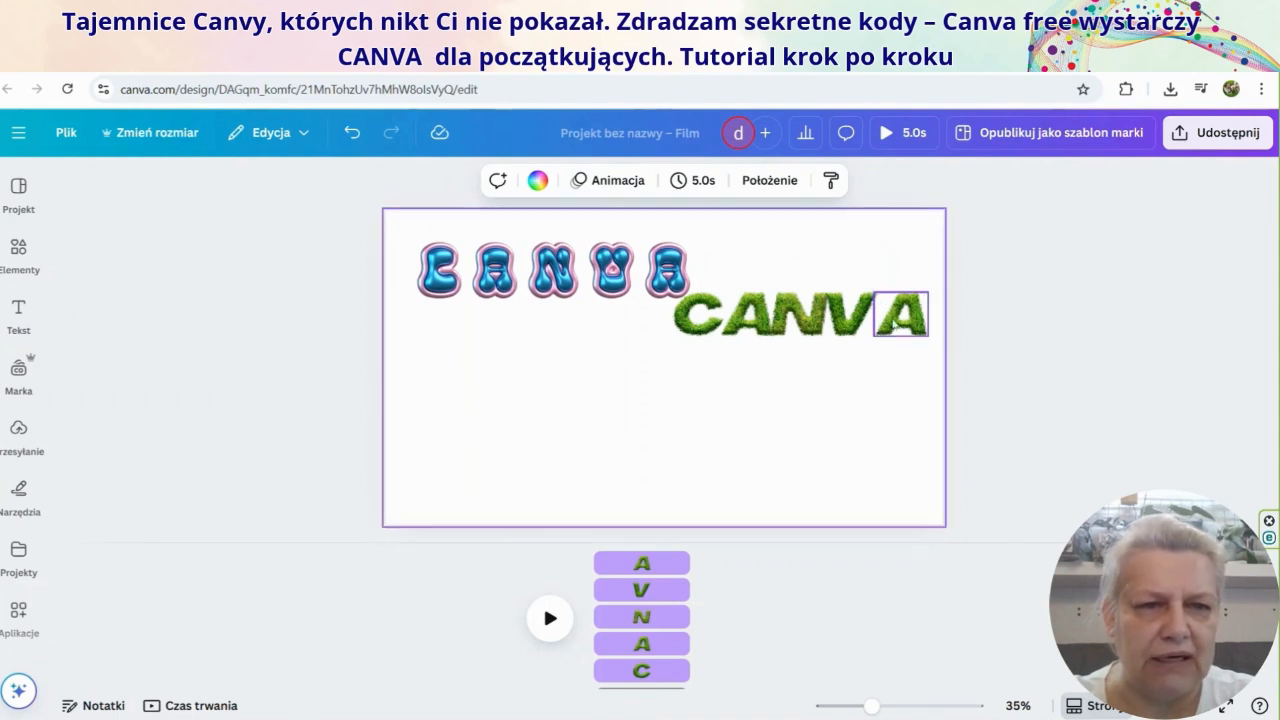
{"action": "left_click", "coordinate": [908, 318]}
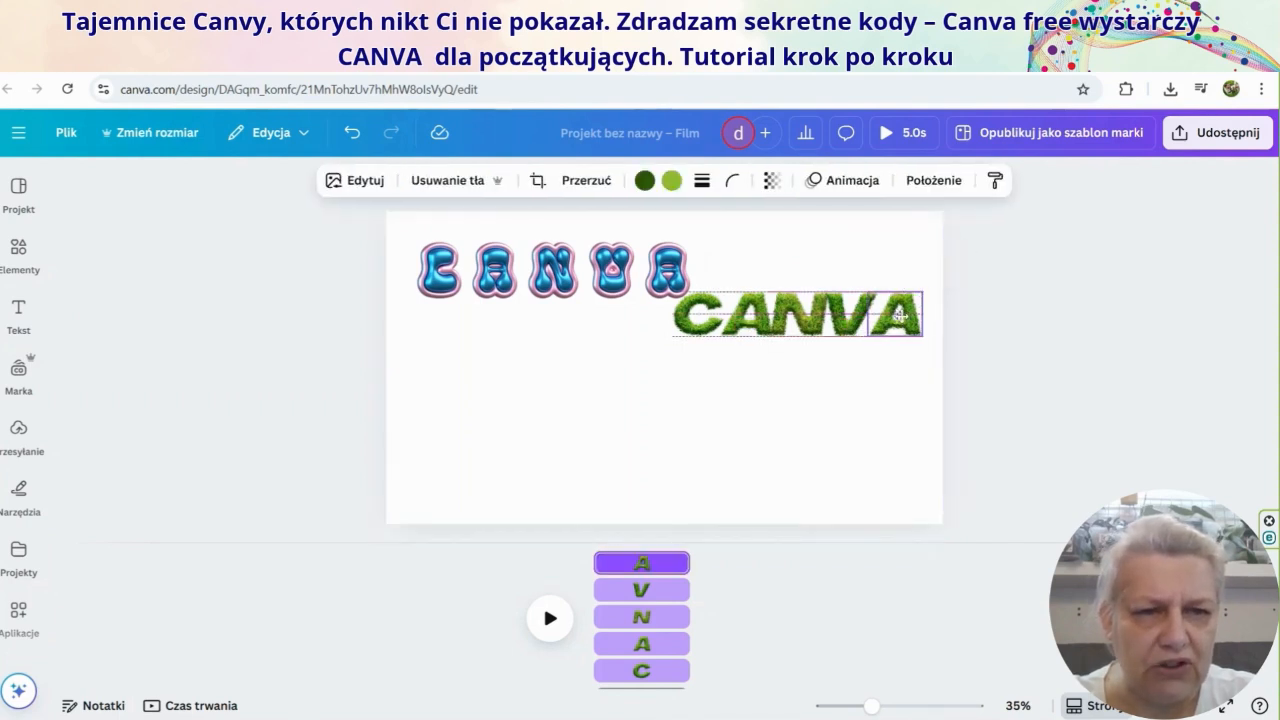
{"action": "left_click_drag", "start_coordinate": [898, 315], "coordinate": [893, 317]}
{"action": "left_click", "coordinate": [1026, 338]}
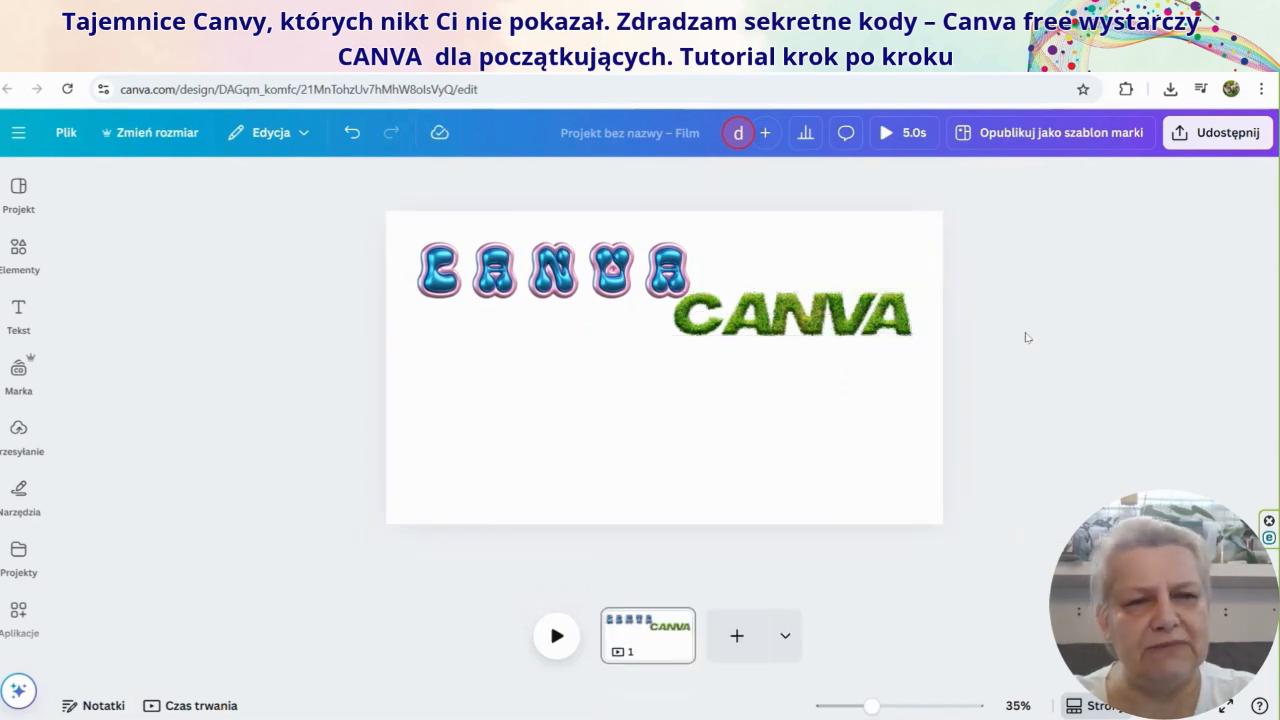
- Regroup the five grass letters and place the group in the page's upper-right corner beside the balloon lettering
{"action": "scroll", "coordinate": [1052, 347], "scroll_direction": "up", "scroll_amount": 2, "text": "ctrl"}
{"action": "left_click_drag", "start_coordinate": [1064, 354], "coordinate": [666, 306]}
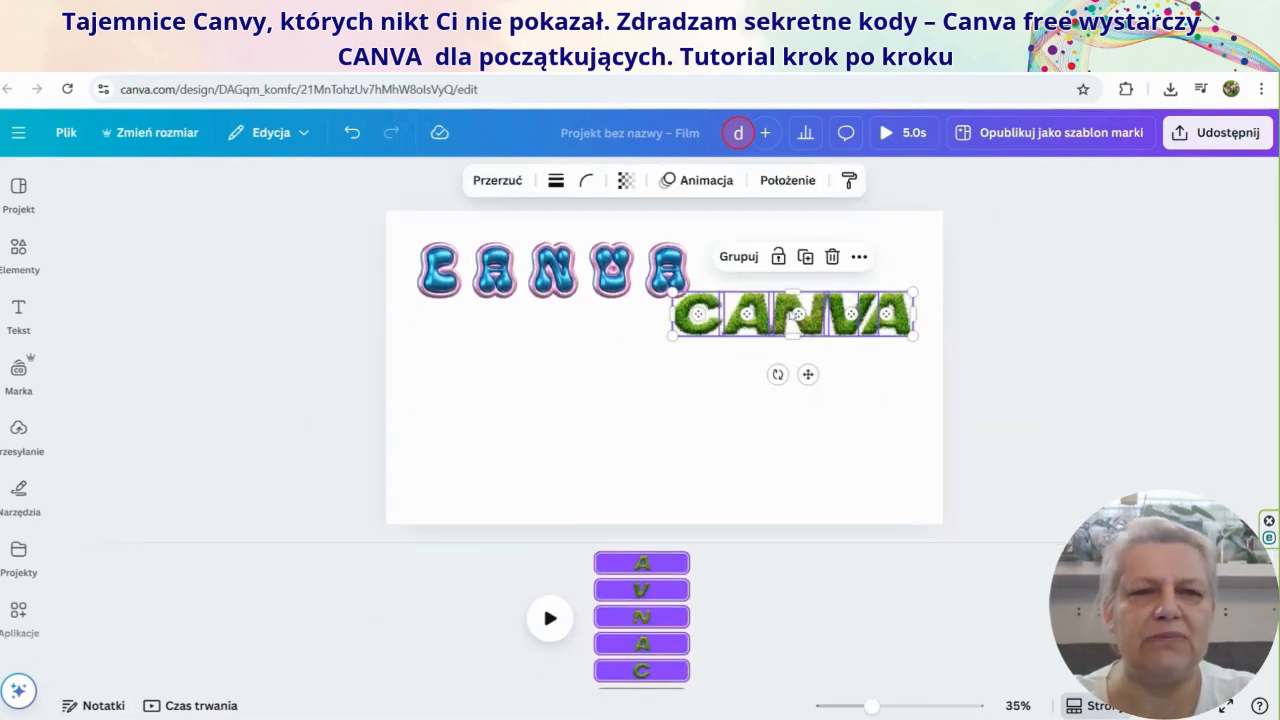
{"action": "left_click", "coordinate": [739, 258]}
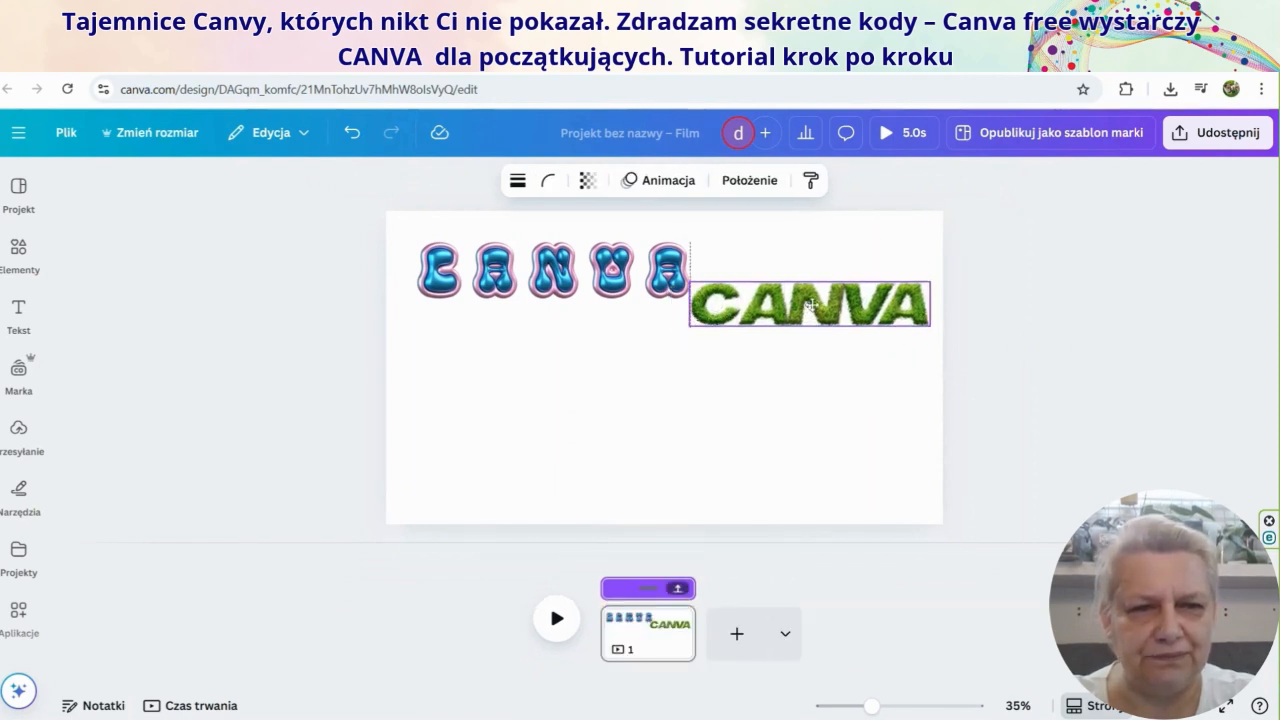
{"action": "left_click_drag", "start_coordinate": [784, 314], "coordinate": [812, 250]}
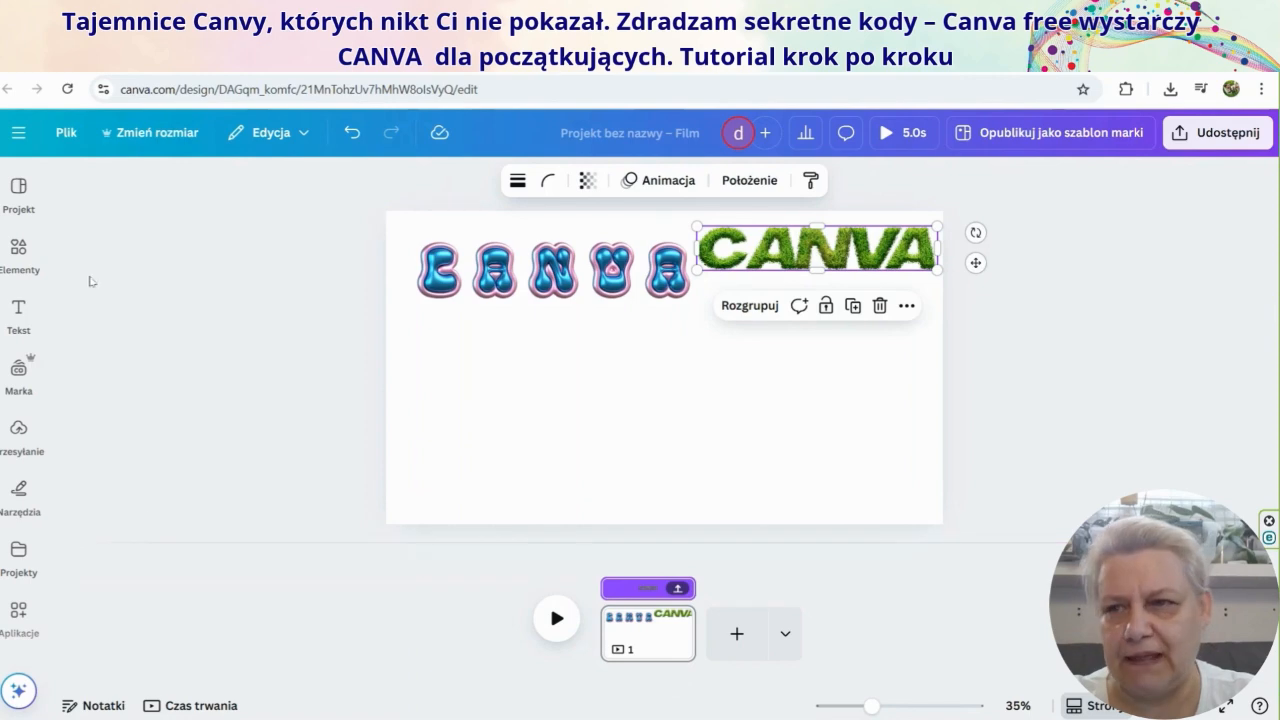
- Replace the previous elements search with the pasted set code set:nAFDcuif41l and run the search
{"action": "left_click", "coordinate": [18, 250]}
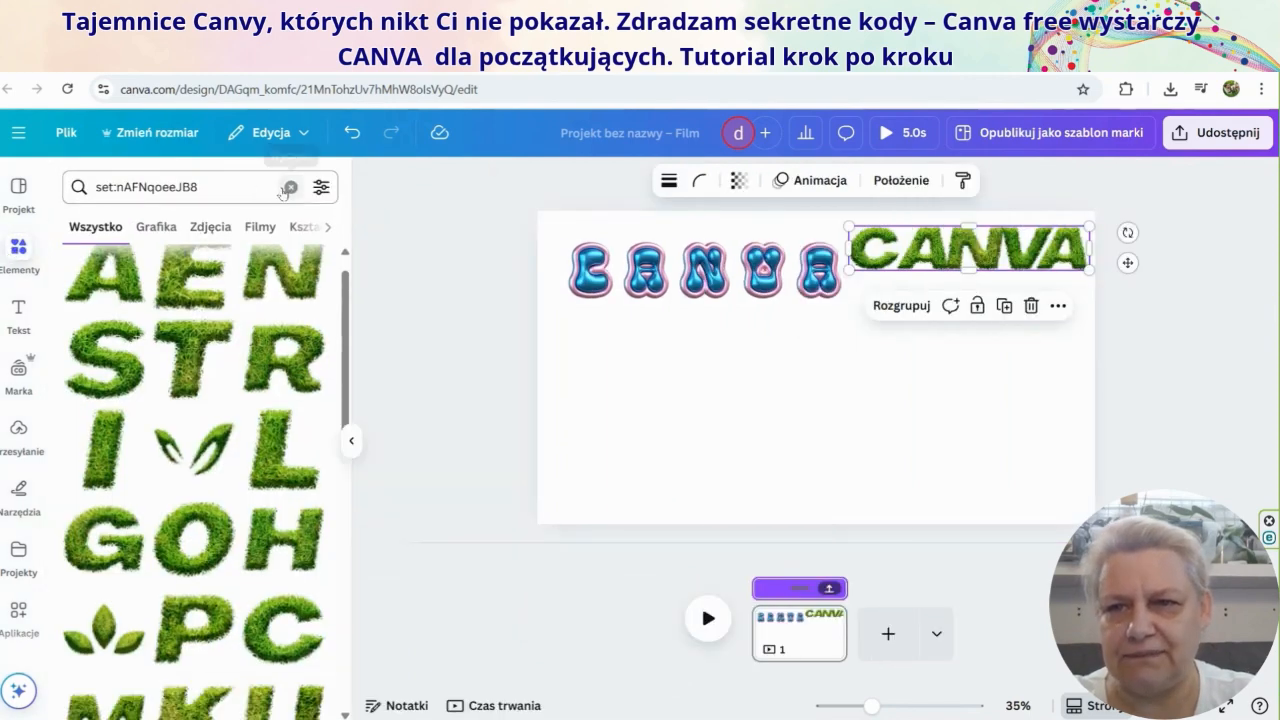
{"action": "left_click", "coordinate": [289, 187]}
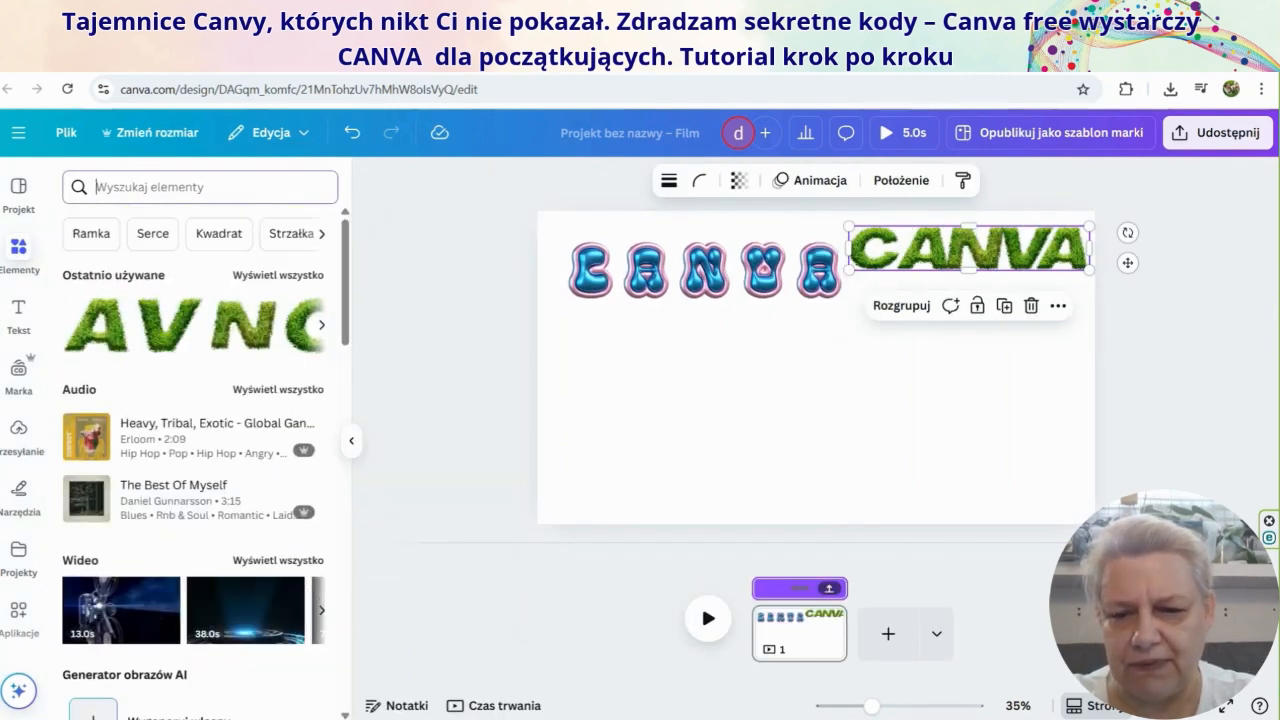
{"action": "right_click", "coordinate": [128, 186]}
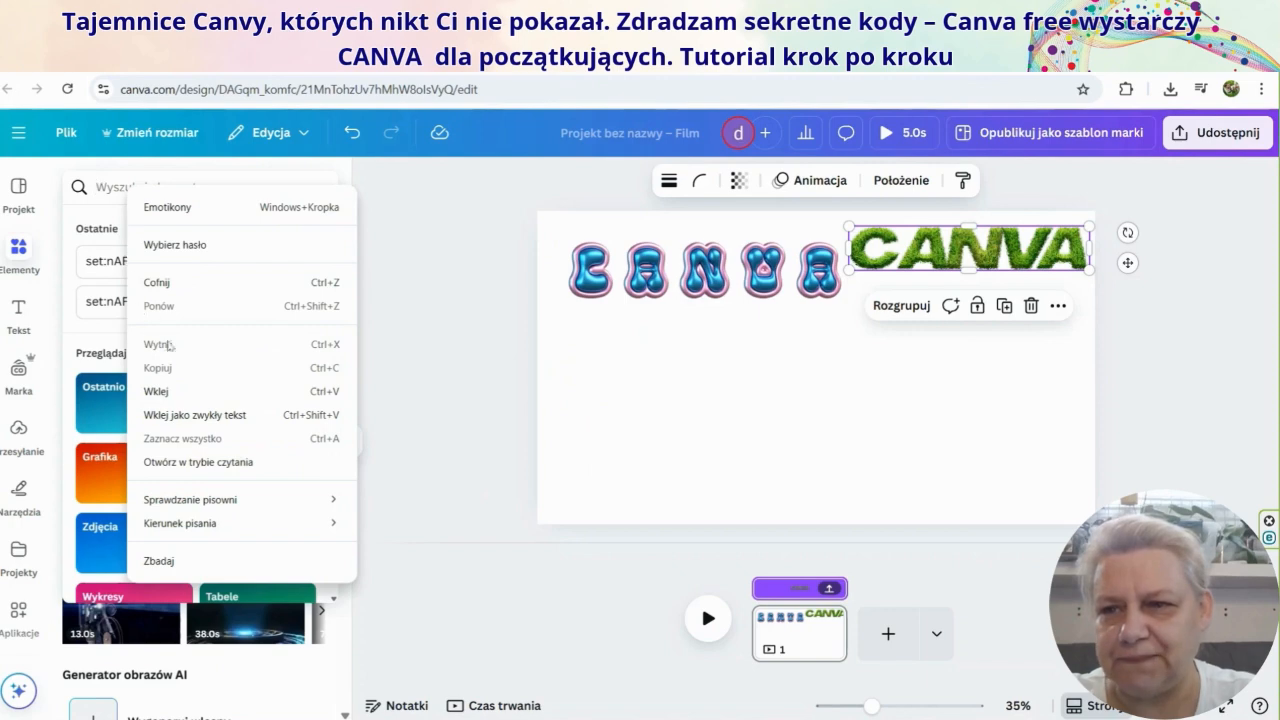
{"action": "left_click", "coordinate": [165, 392]}
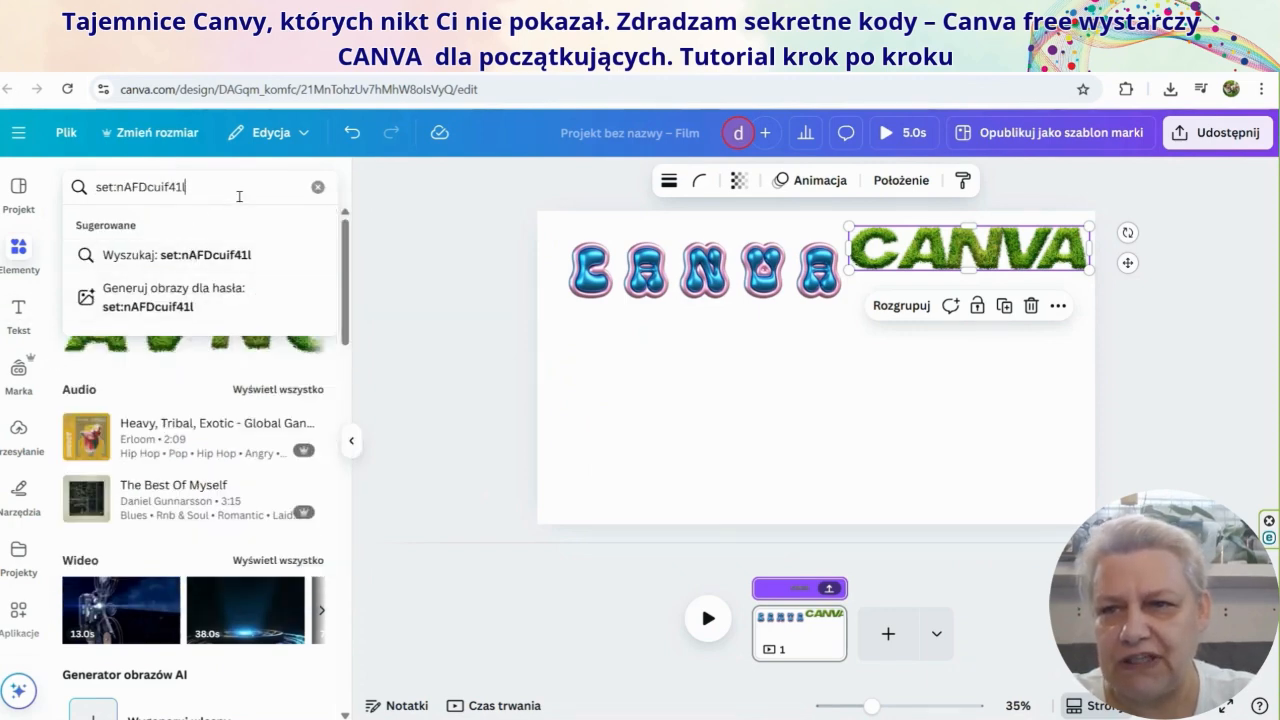
{"action": "left_click", "coordinate": [440, 217]}
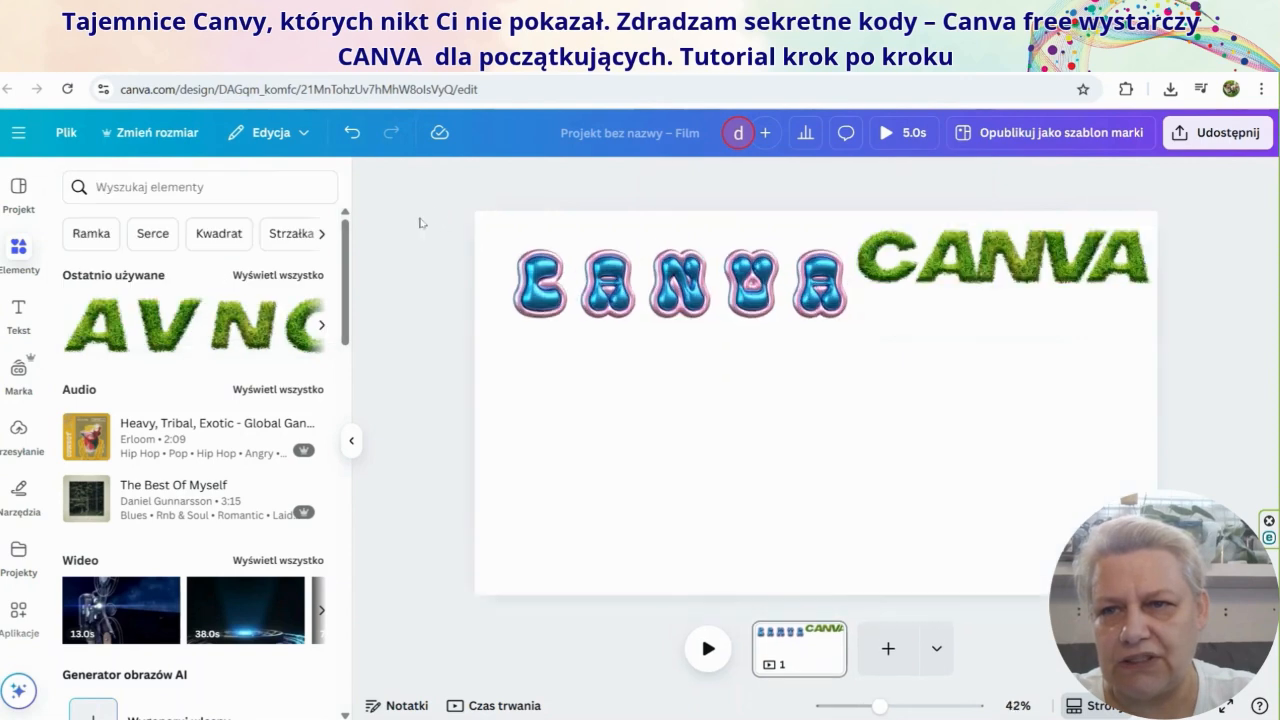
{"action": "left_click", "coordinate": [120, 191]}
{"action": "right_click", "coordinate": [120, 193]}
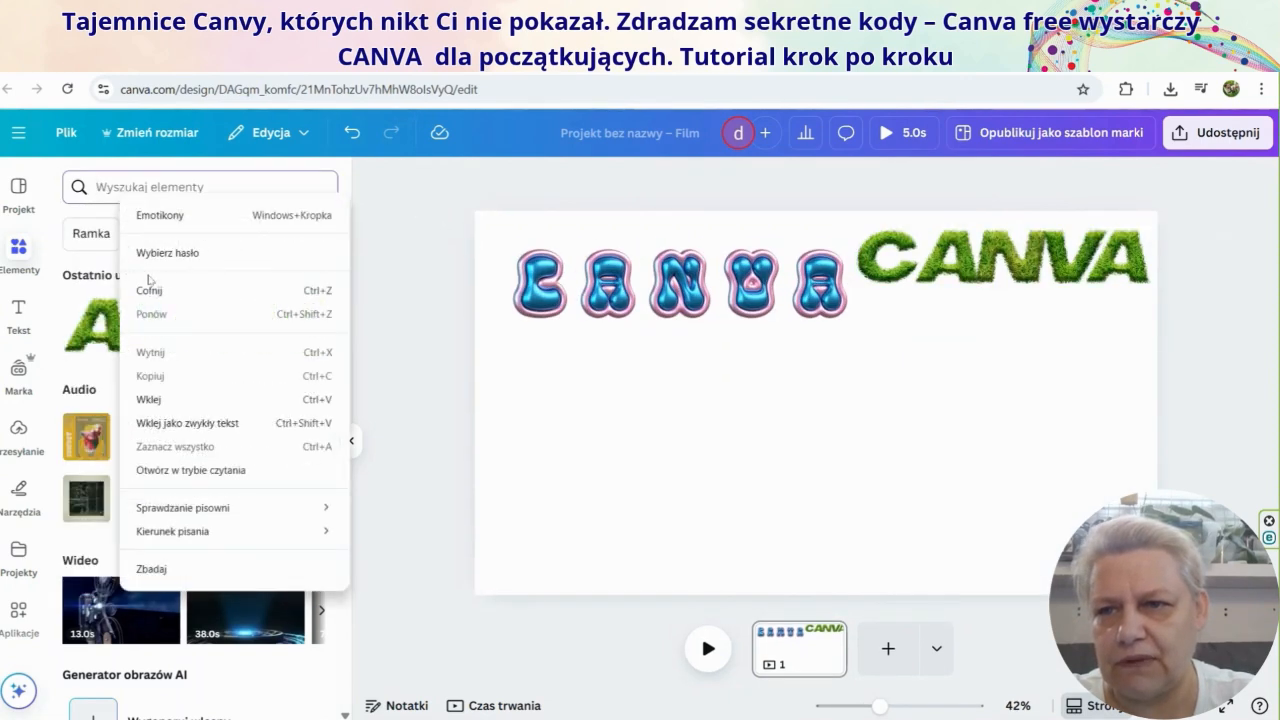
{"action": "left_click", "coordinate": [158, 393]}
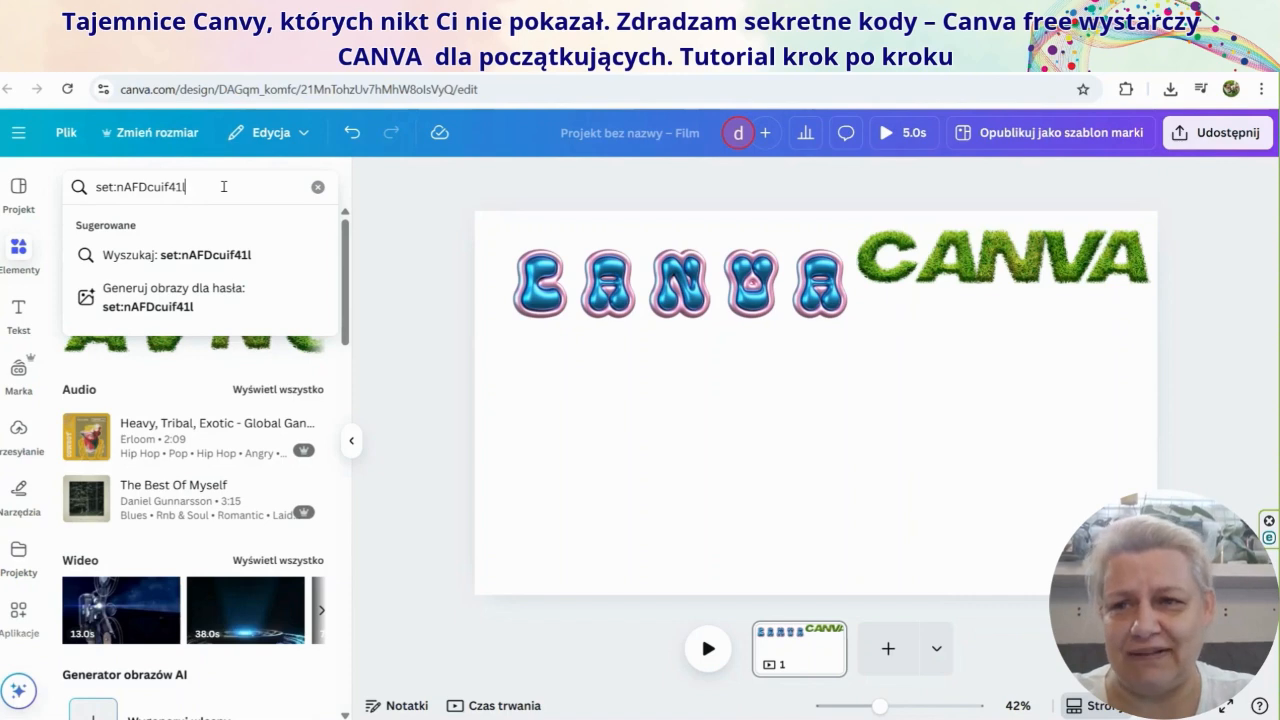
{"action": "key", "text": "Return"}
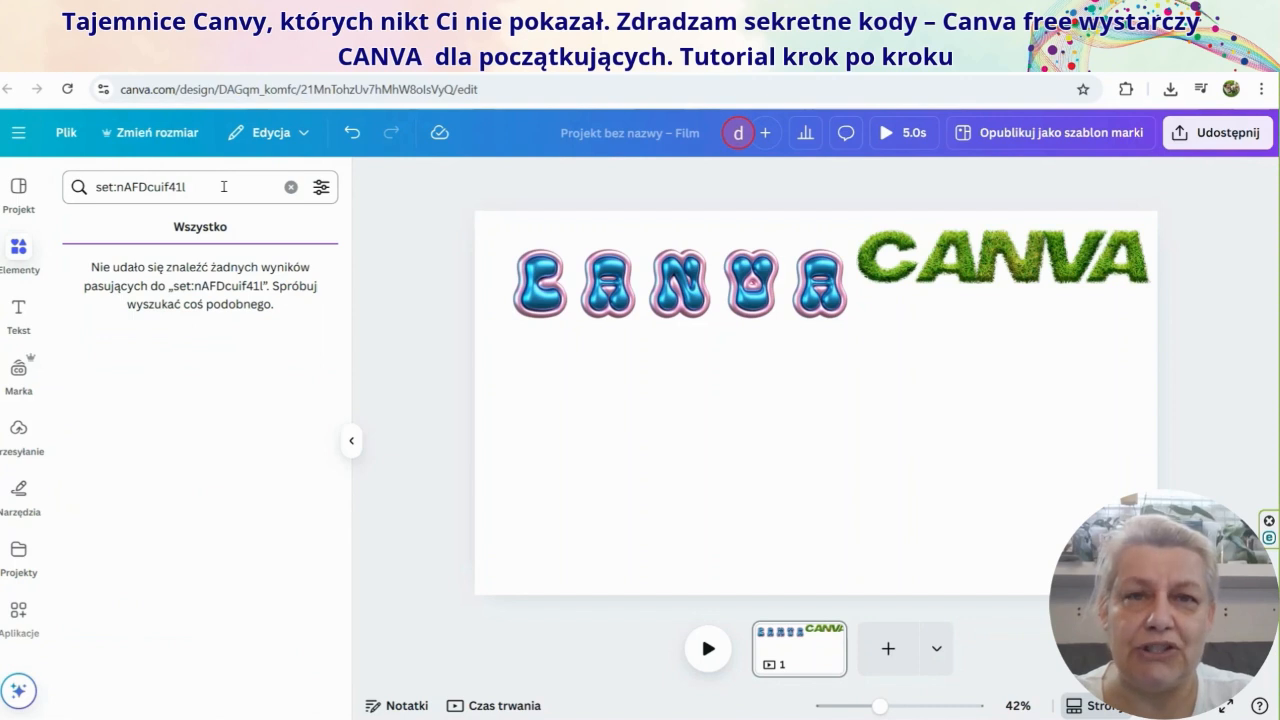
- Correct the last character of the elements search so the code reads set:nAFDcuif41I and rerun the search
{"action": "left_click", "coordinate": [219, 189]}
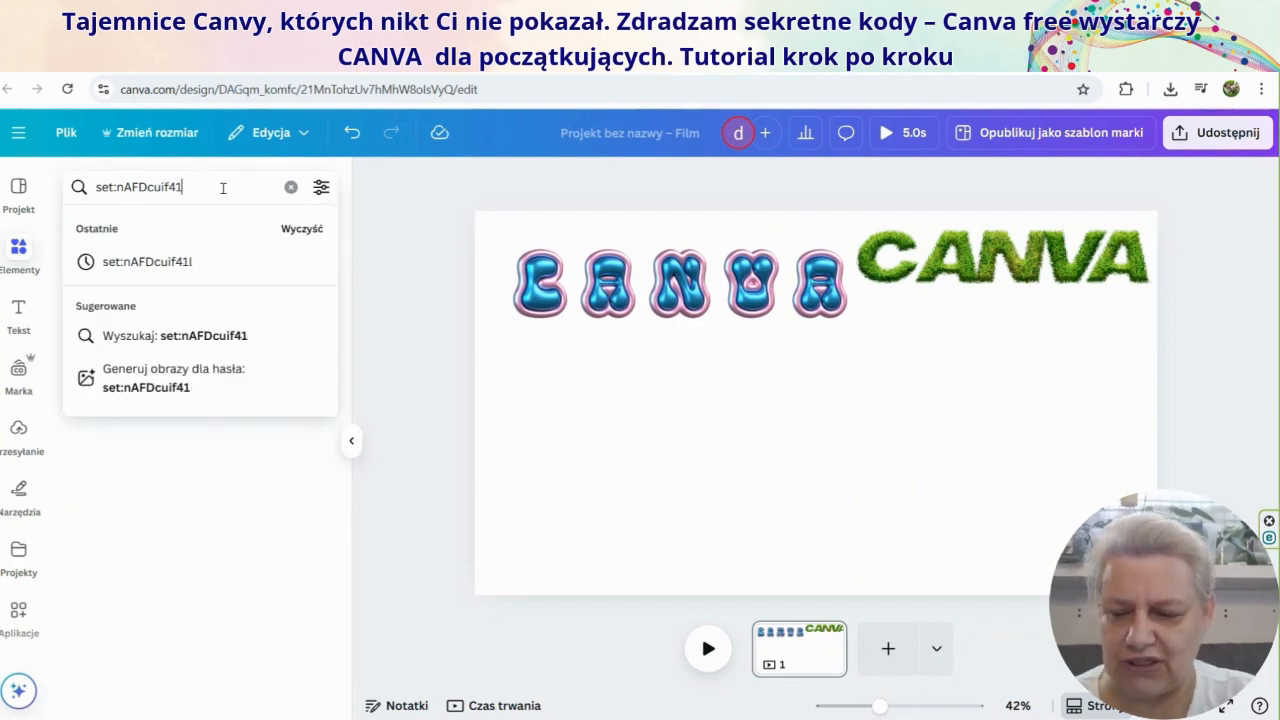
{"action": "type", "text": "l"}
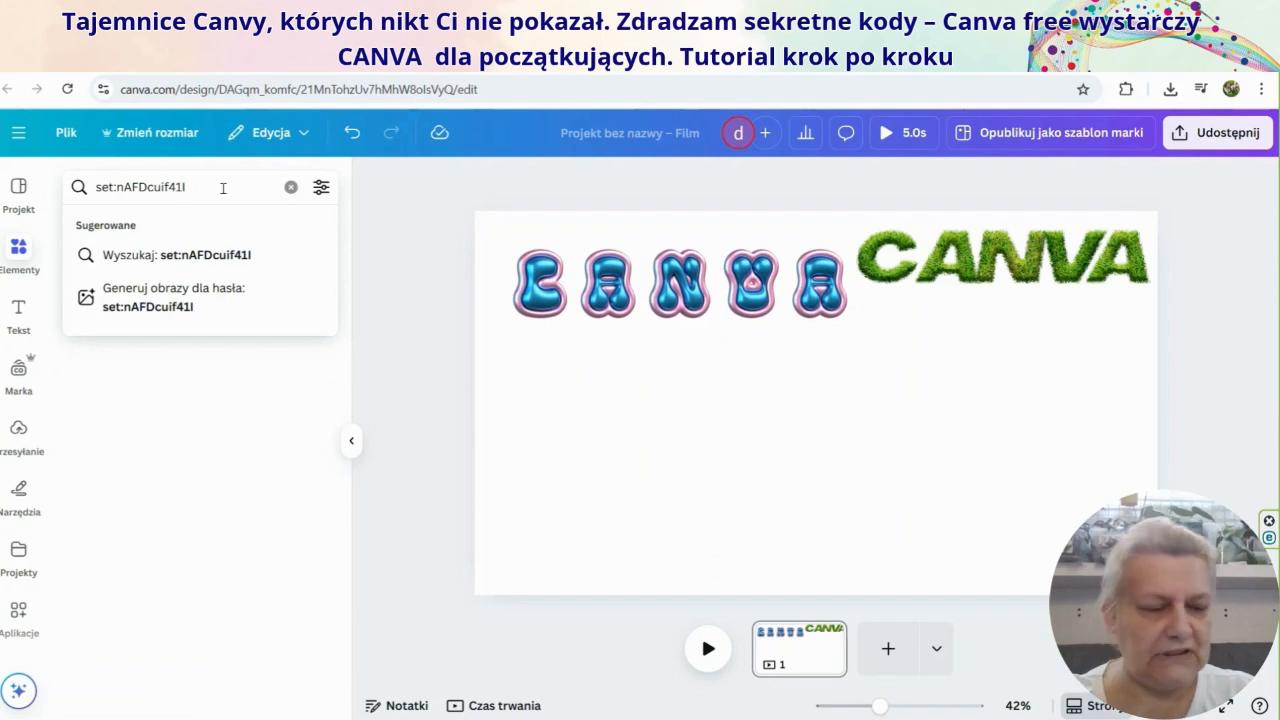
{"action": "key", "text": "Return"}
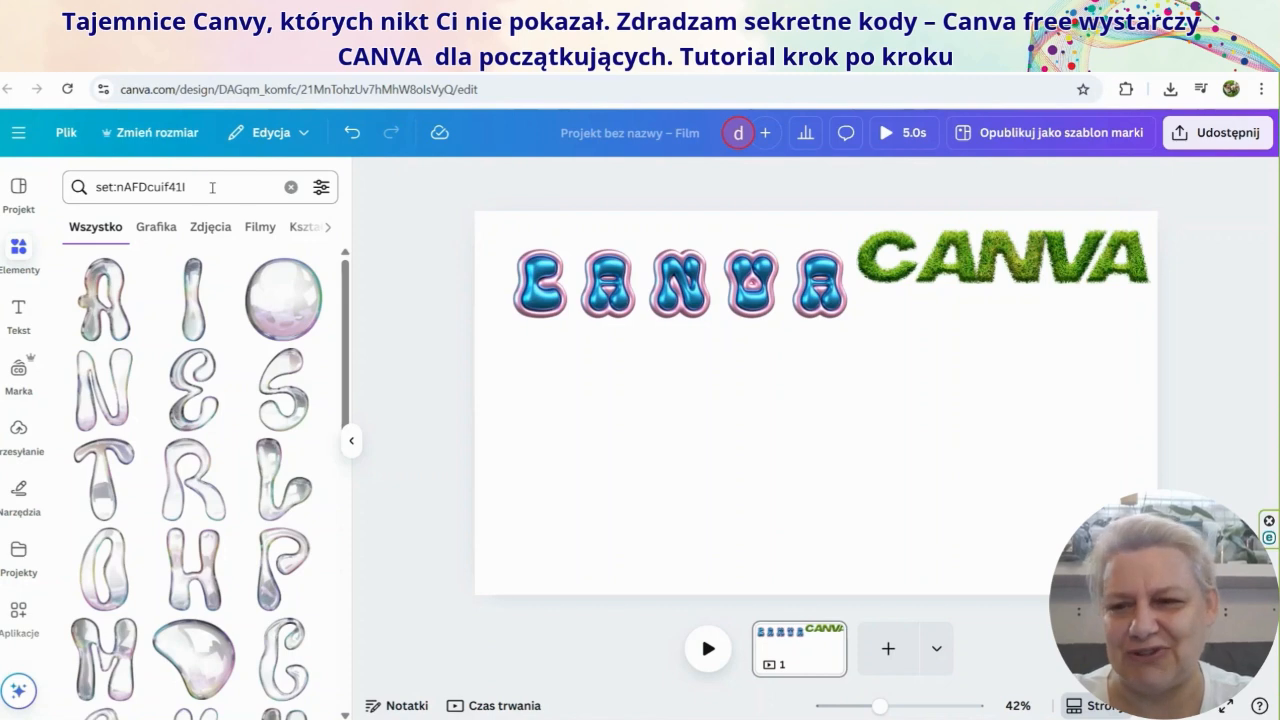
- Add the glass-bubble letters C, A, N, V and A from the search results to the page
{"action": "left_click", "coordinate": [282, 652]}
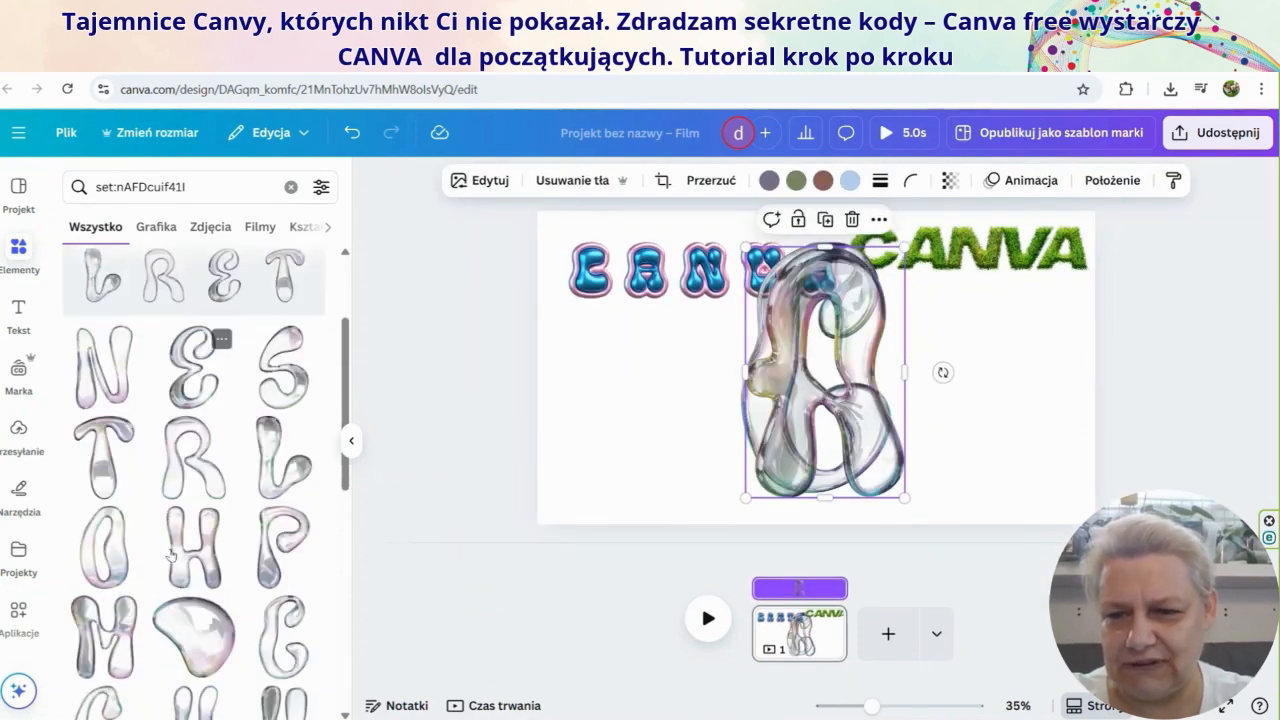
{"action": "scroll", "coordinate": [170, 553], "scroll_direction": "down", "scroll_amount": 5}
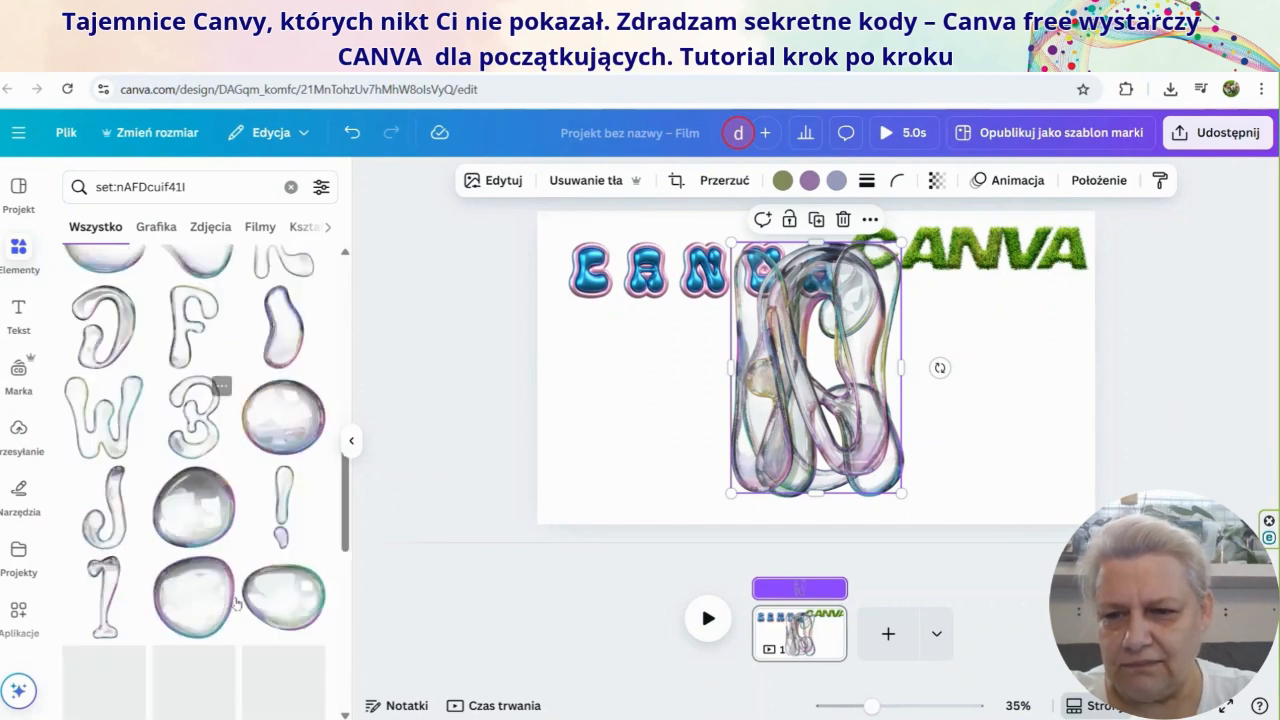
{"action": "scroll", "coordinate": [236, 601], "scroll_direction": "down", "scroll_amount": 5}
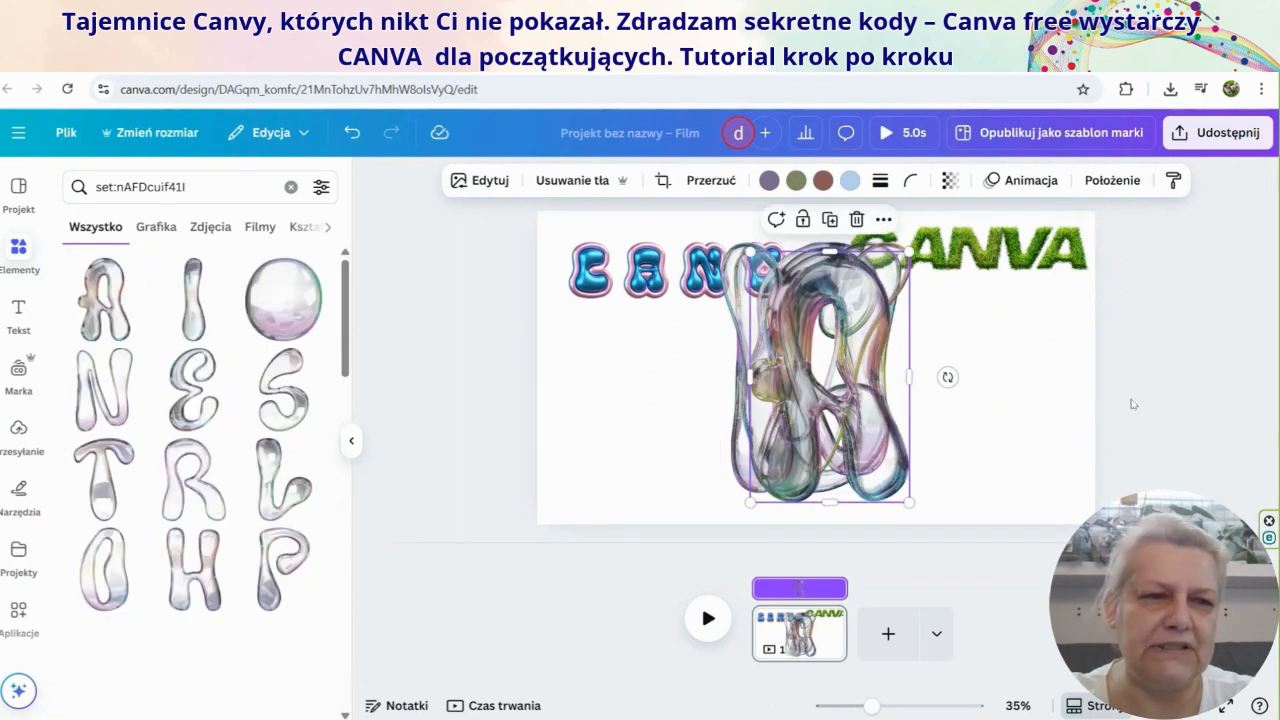
- Scale the five stacked glass letters down together and spread them into a row reading CANVA in the page's lower half
{"action": "left_click", "coordinate": [1191, 394]}
{"action": "left_click_drag", "start_coordinate": [1224, 388], "coordinate": [871, 450]}
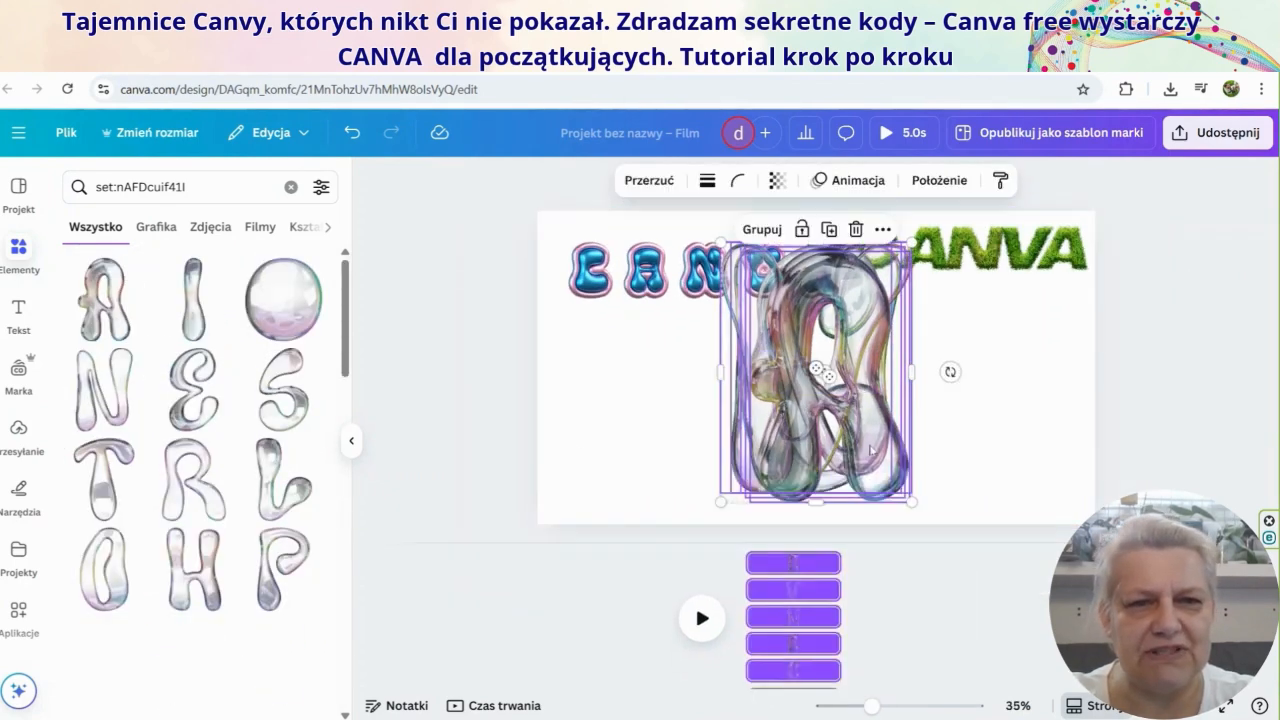
{"action": "left_click_drag", "start_coordinate": [720, 243], "coordinate": [804, 460]}
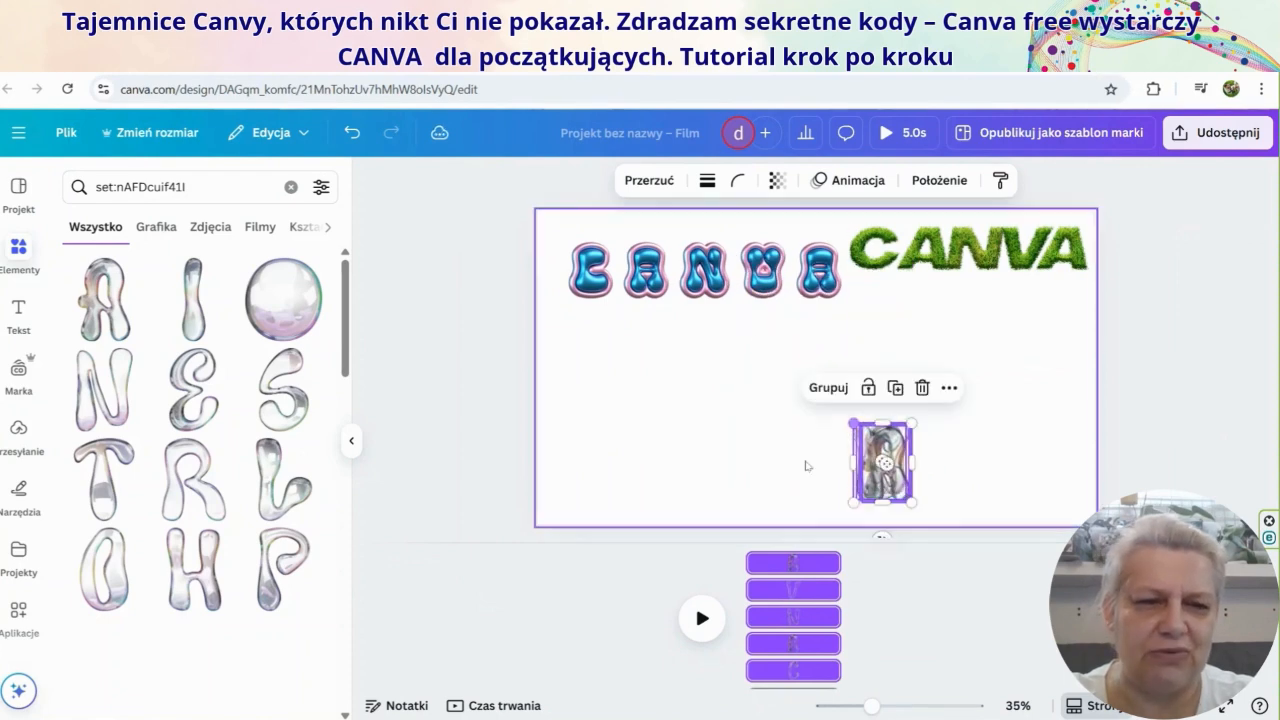
{"action": "left_click_drag", "start_coordinate": [882, 482], "coordinate": [870, 451]}
{"action": "left_click", "coordinate": [766, 463]}
{"action": "left_click_drag", "start_coordinate": [610, 448], "coordinate": [708, 462]}
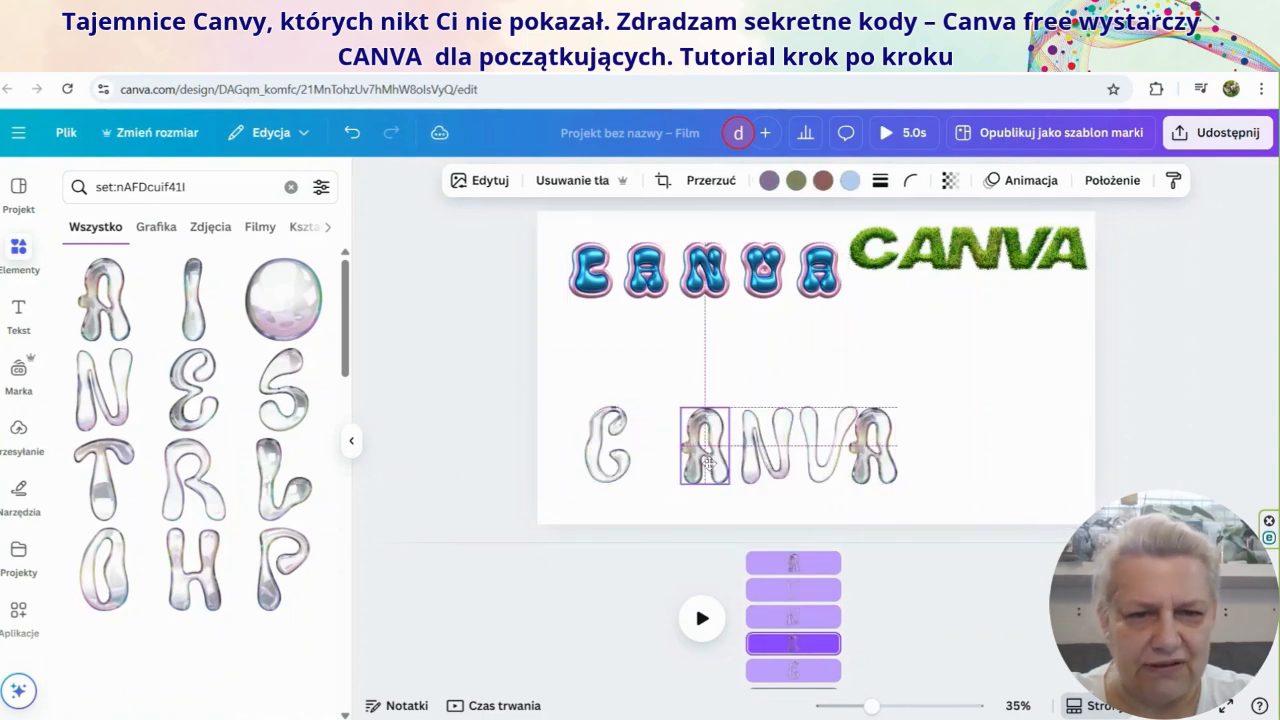
- Distribute the five glass letters evenly along their row
{"action": "left_click_drag", "start_coordinate": [576, 388], "coordinate": [950, 490]}
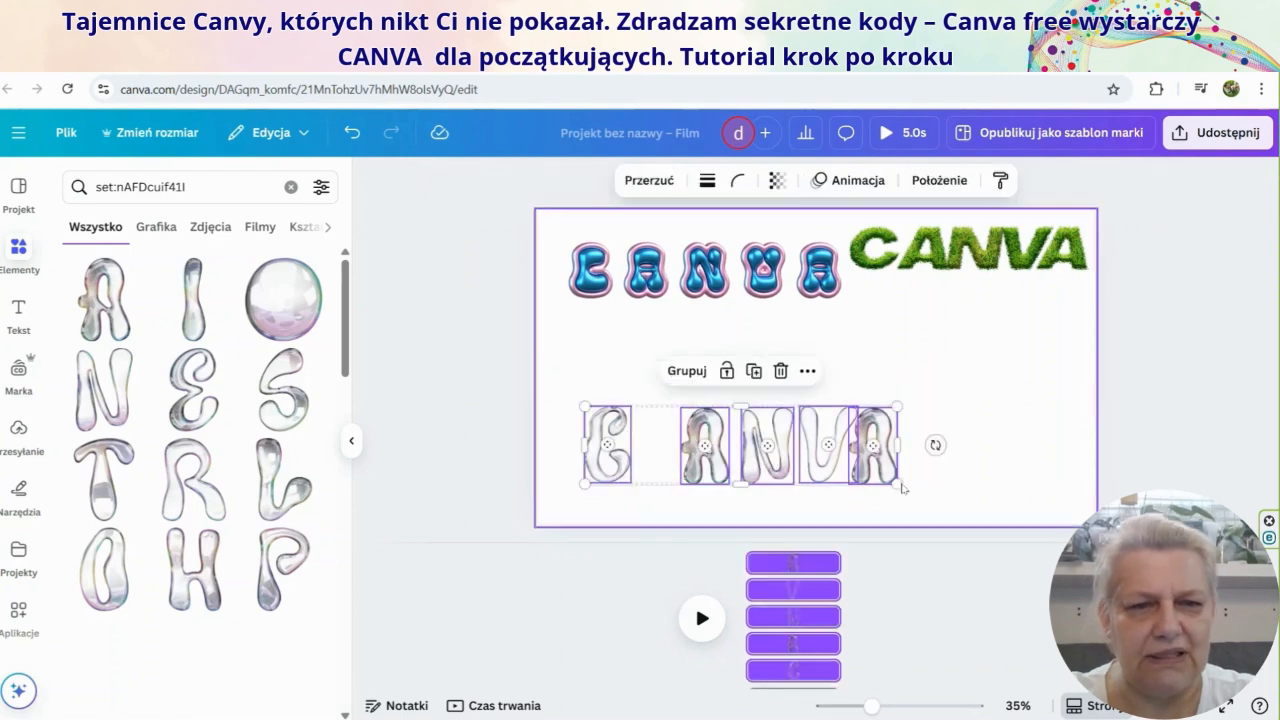
{"action": "right_click", "coordinate": [862, 469]}
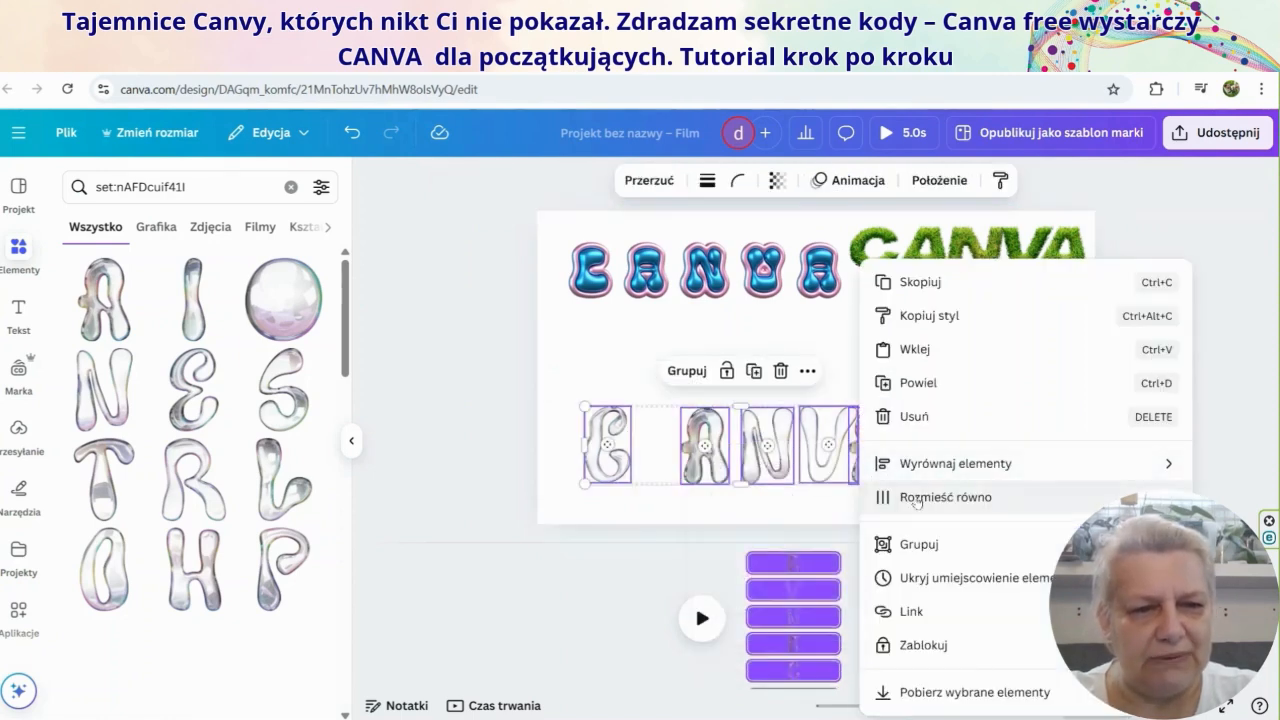
{"action": "mouse_move", "coordinate": [915, 500]}
{"action": "left_click", "coordinate": [694, 497]}
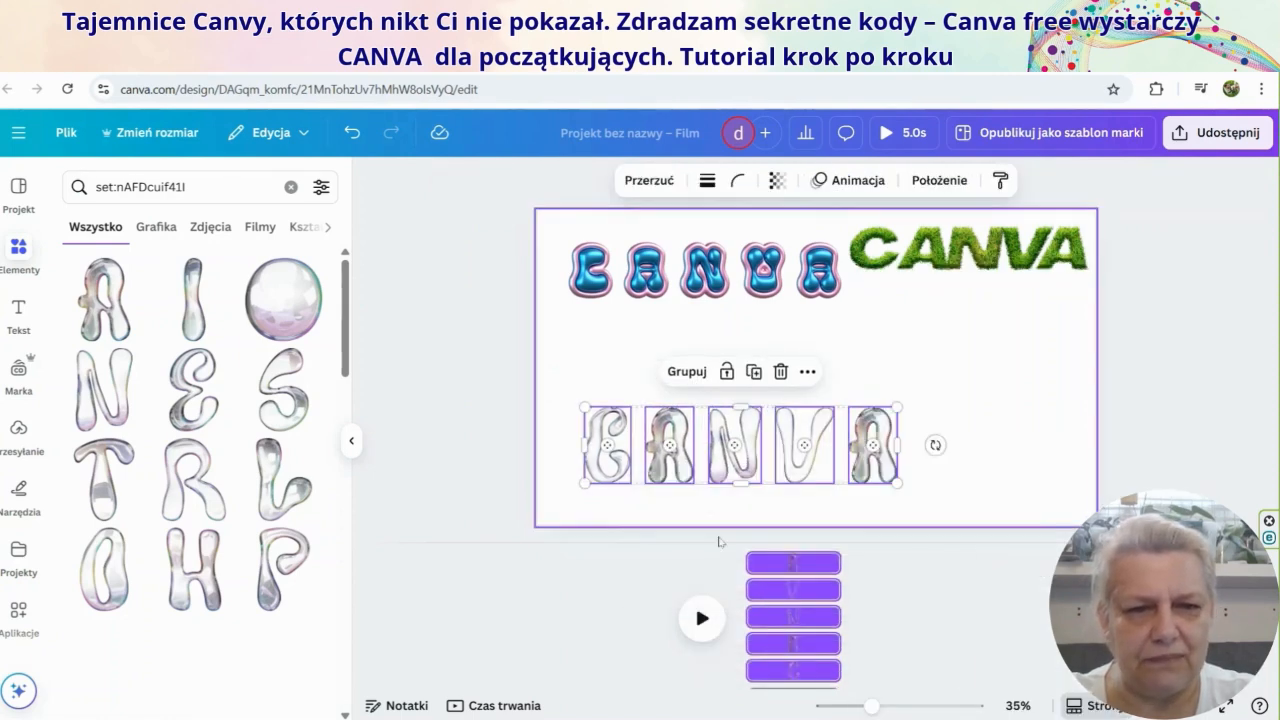
{"action": "left_click", "coordinate": [1031, 433]}
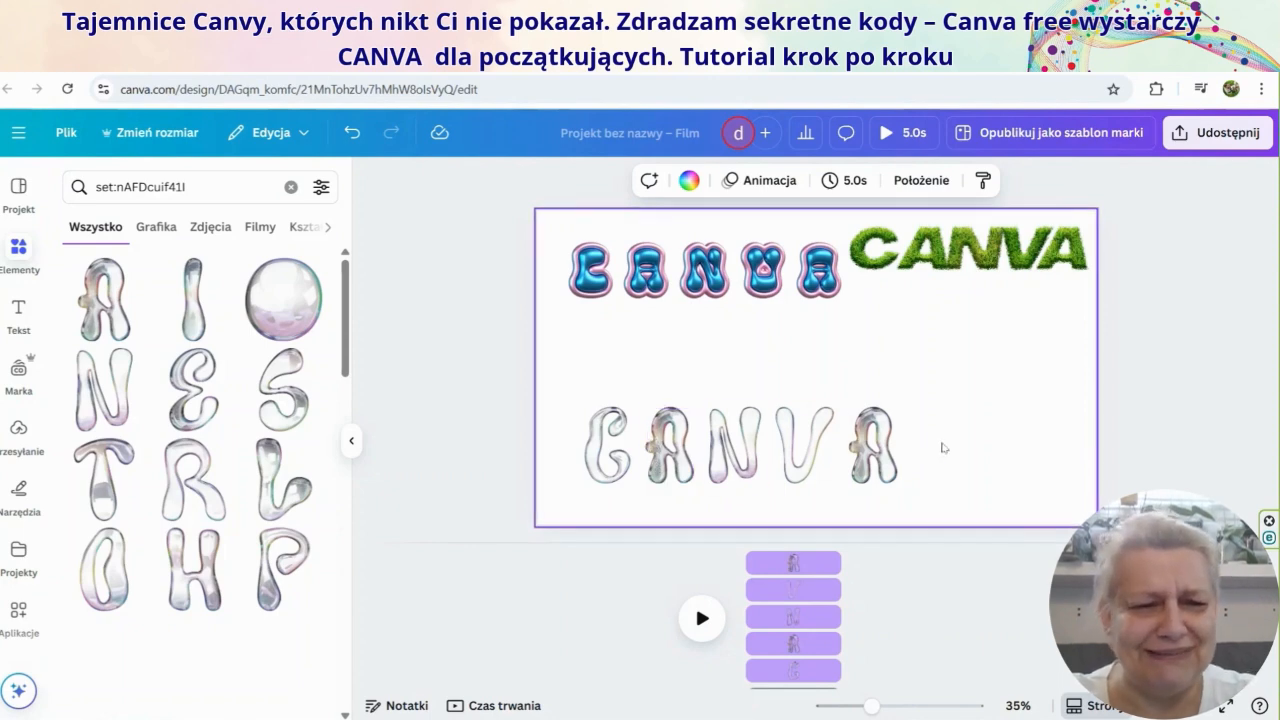
- Group the glass letters, scale the group down and place it directly beneath the grass CANVA lettering
{"action": "left_click_drag", "start_coordinate": [943, 449], "coordinate": [586, 447]}
{"action": "left_click", "coordinate": [740, 371]}
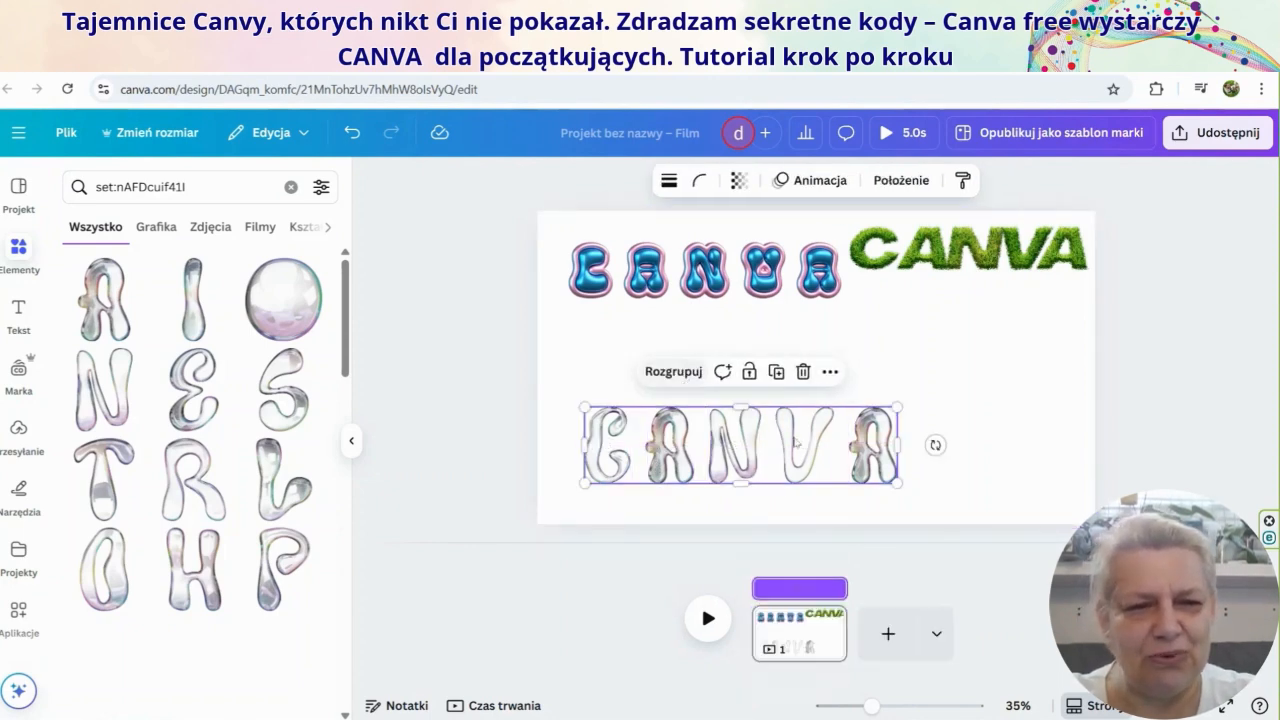
{"action": "left_click_drag", "start_coordinate": [896, 481], "coordinate": [1014, 307]}
{"action": "left_click", "coordinate": [585, 388]}
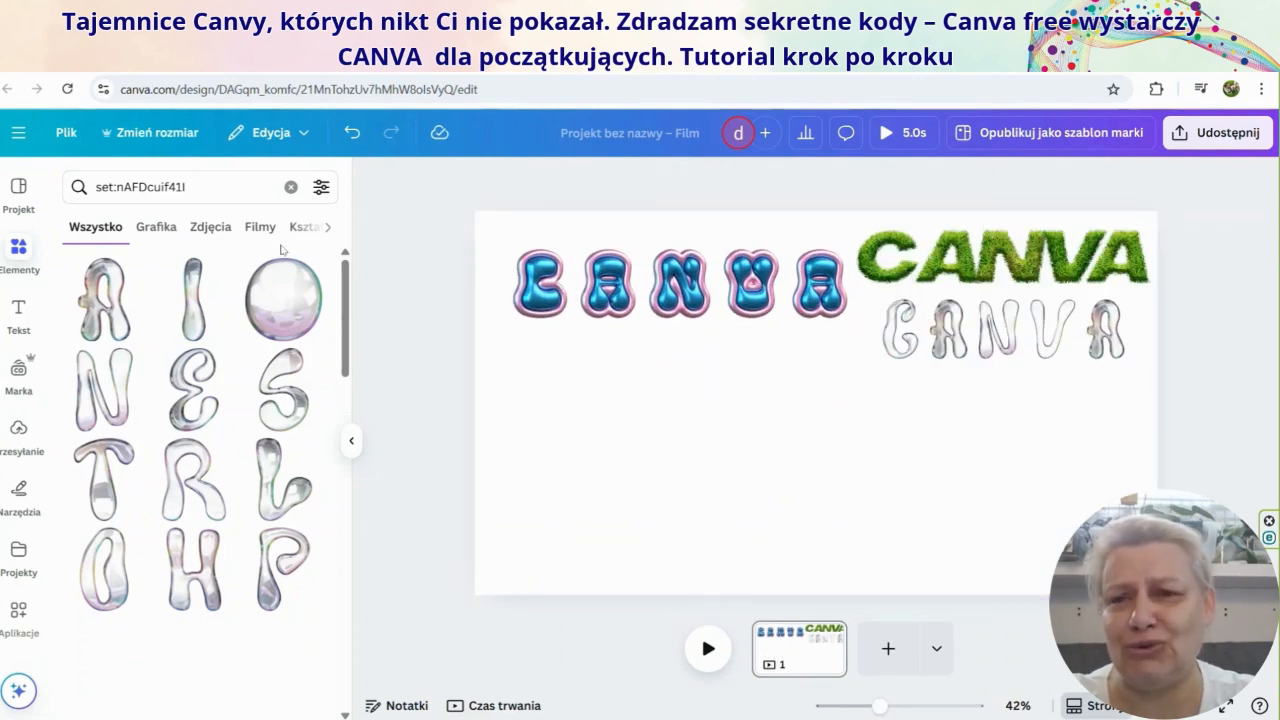
- Replace the elements search with the pasted set code set:nAGAfz0HcgI and run the search
{"action": "left_click", "coordinate": [291, 188]}
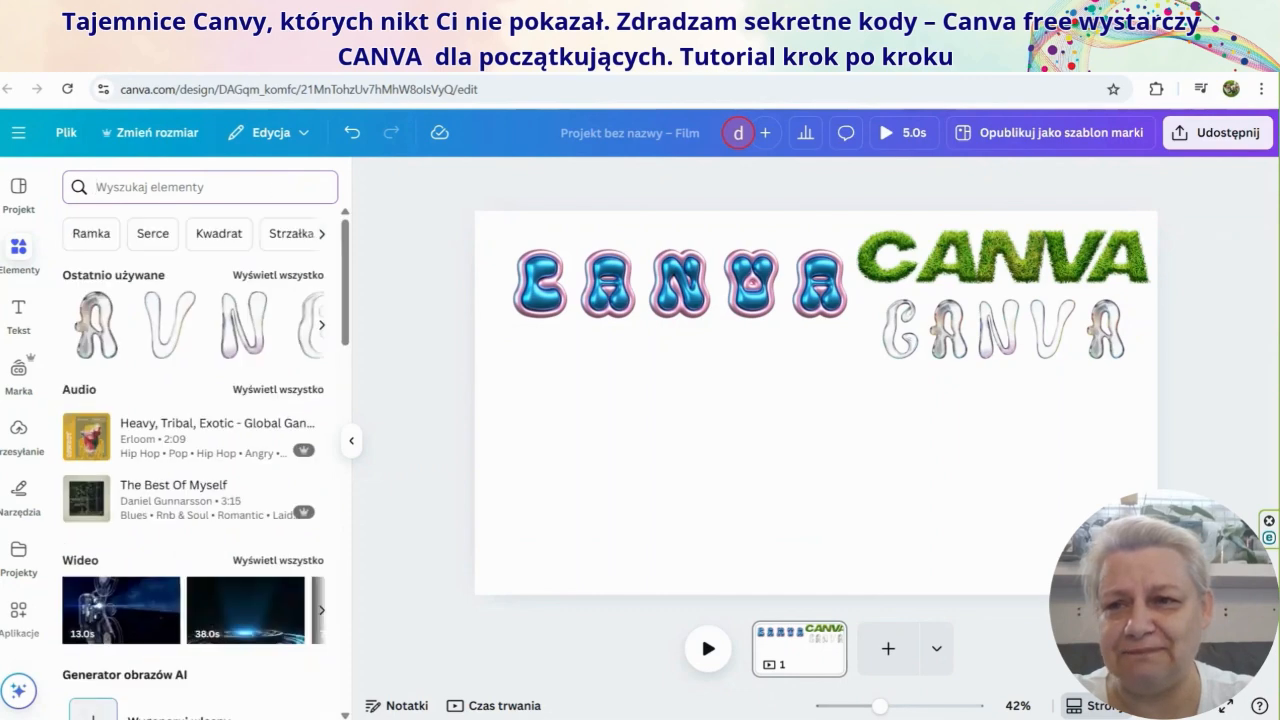
{"action": "mouse_move", "coordinate": [390, 719]}
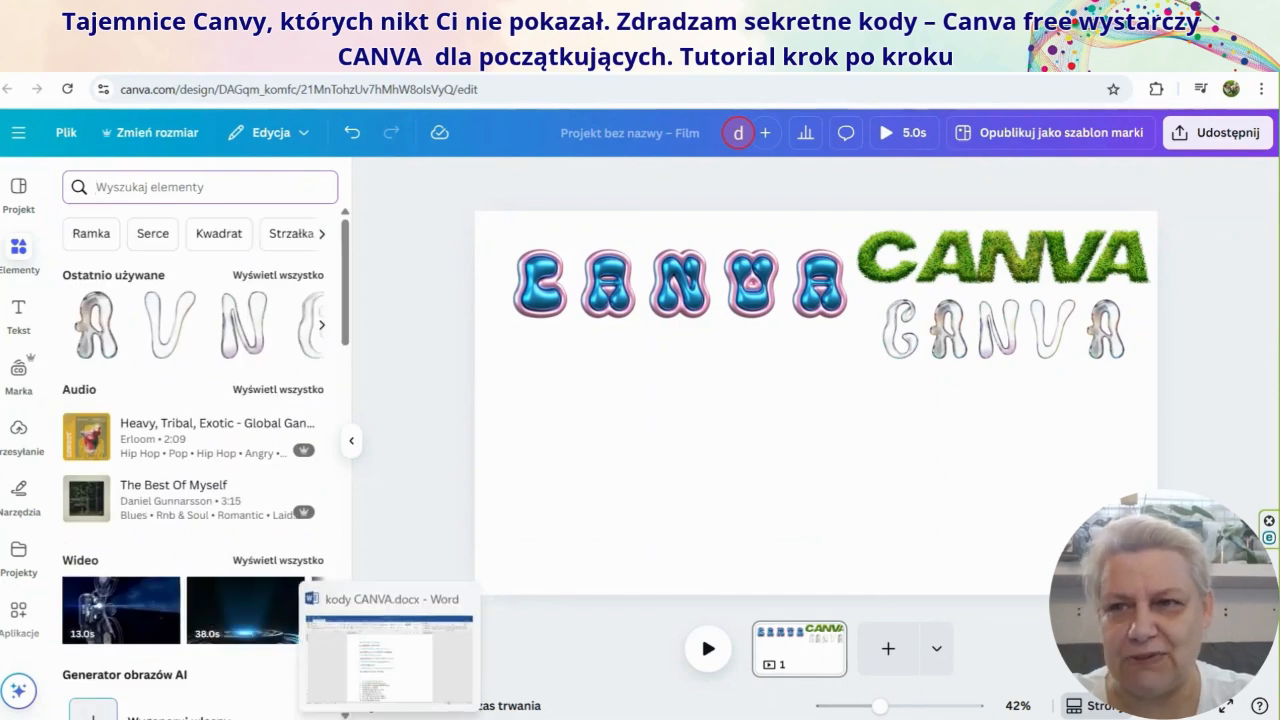
{"action": "right_click", "coordinate": [126, 189]}
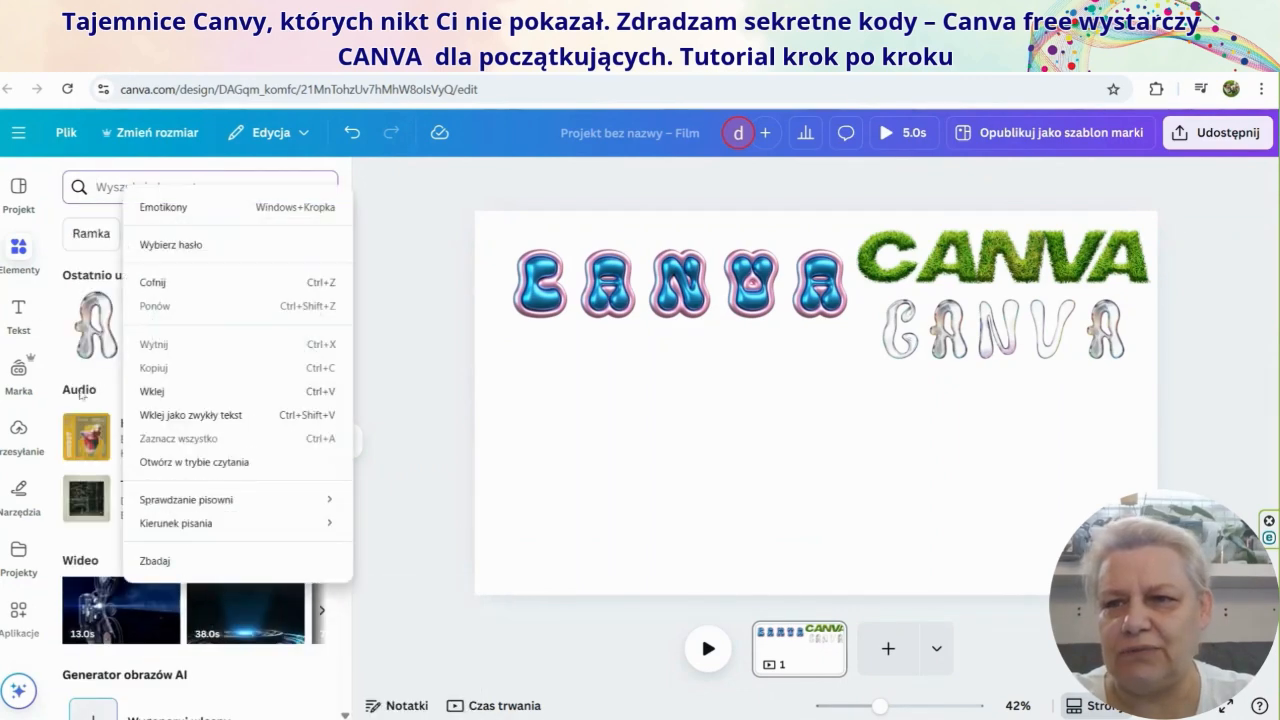
{"action": "left_click", "coordinate": [155, 390]}
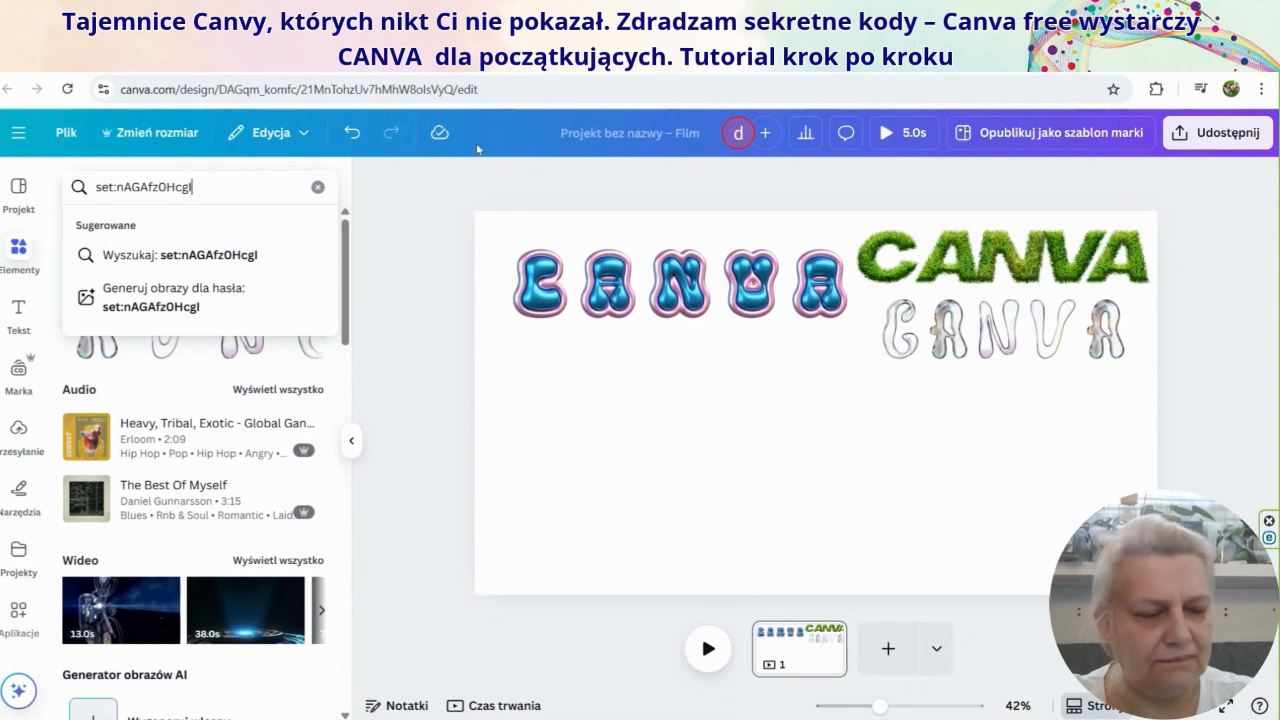
{"action": "key", "text": "Return"}
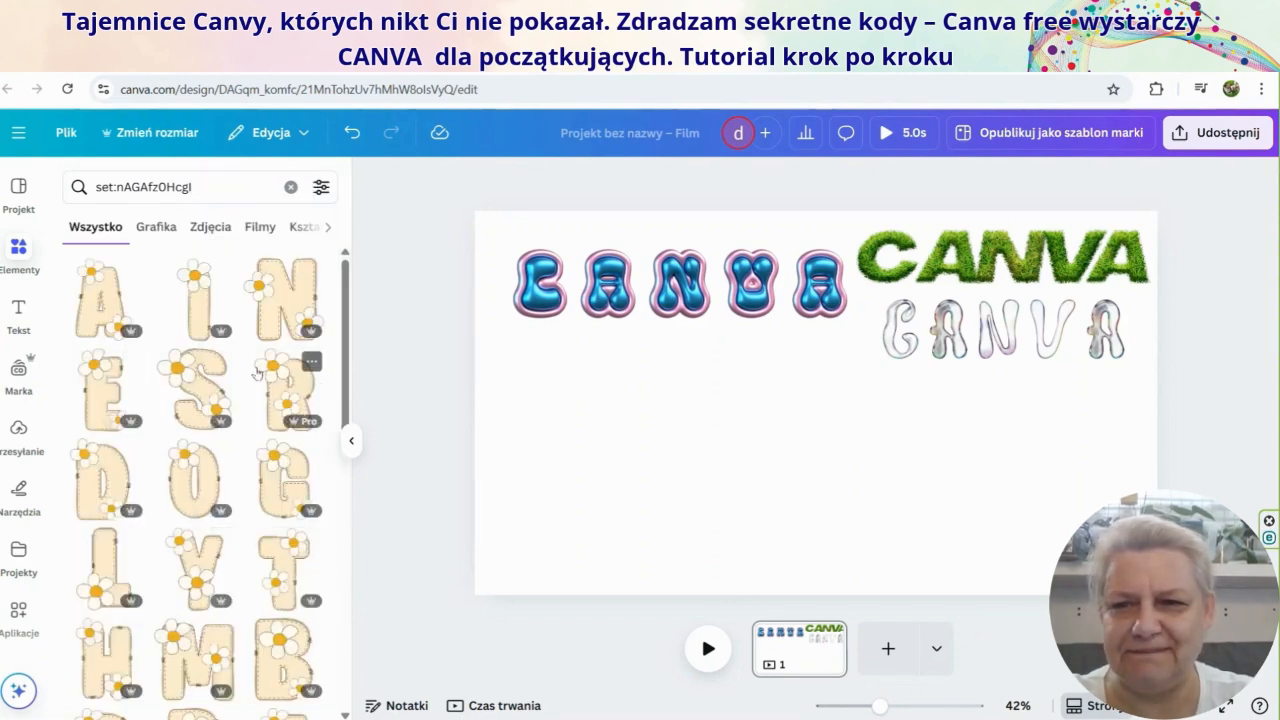
- Add the beige daisy letters C, A, N, V and A from the search results to the page
{"action": "scroll", "coordinate": [203, 420], "scroll_direction": "down", "scroll_amount": 1}
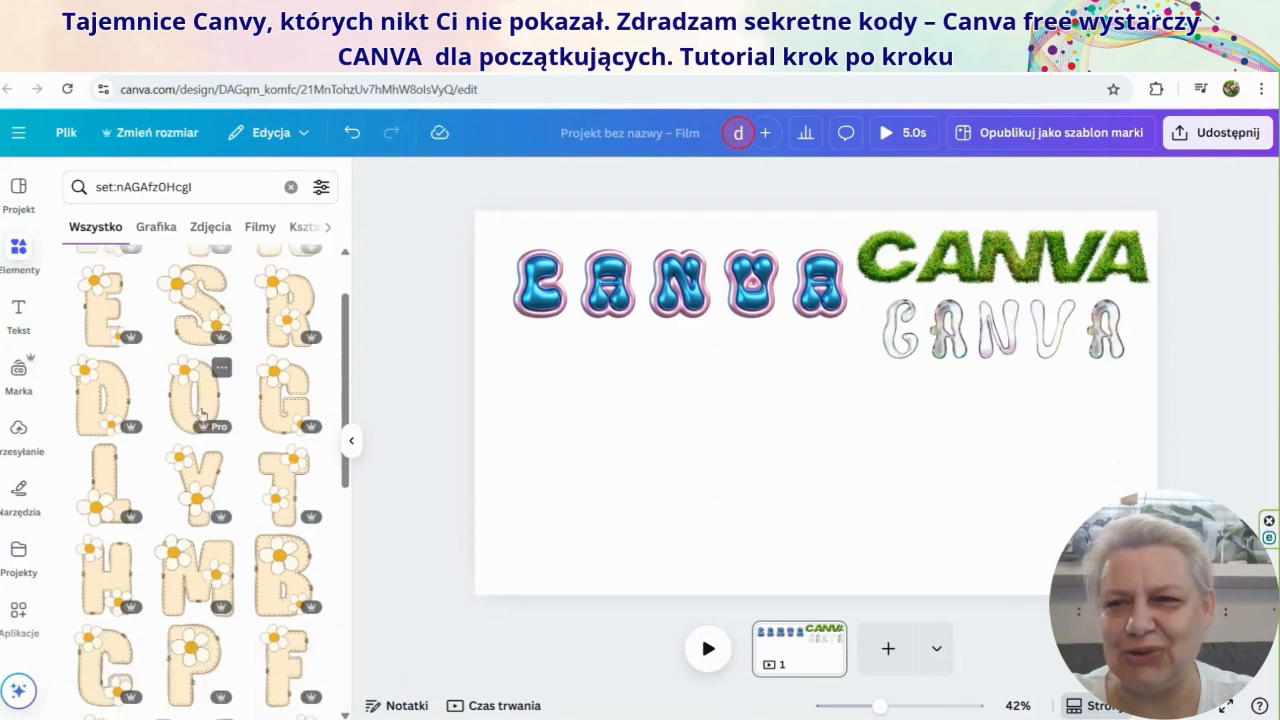
{"action": "scroll", "coordinate": [175, 597], "scroll_direction": "down", "scroll_amount": 1}
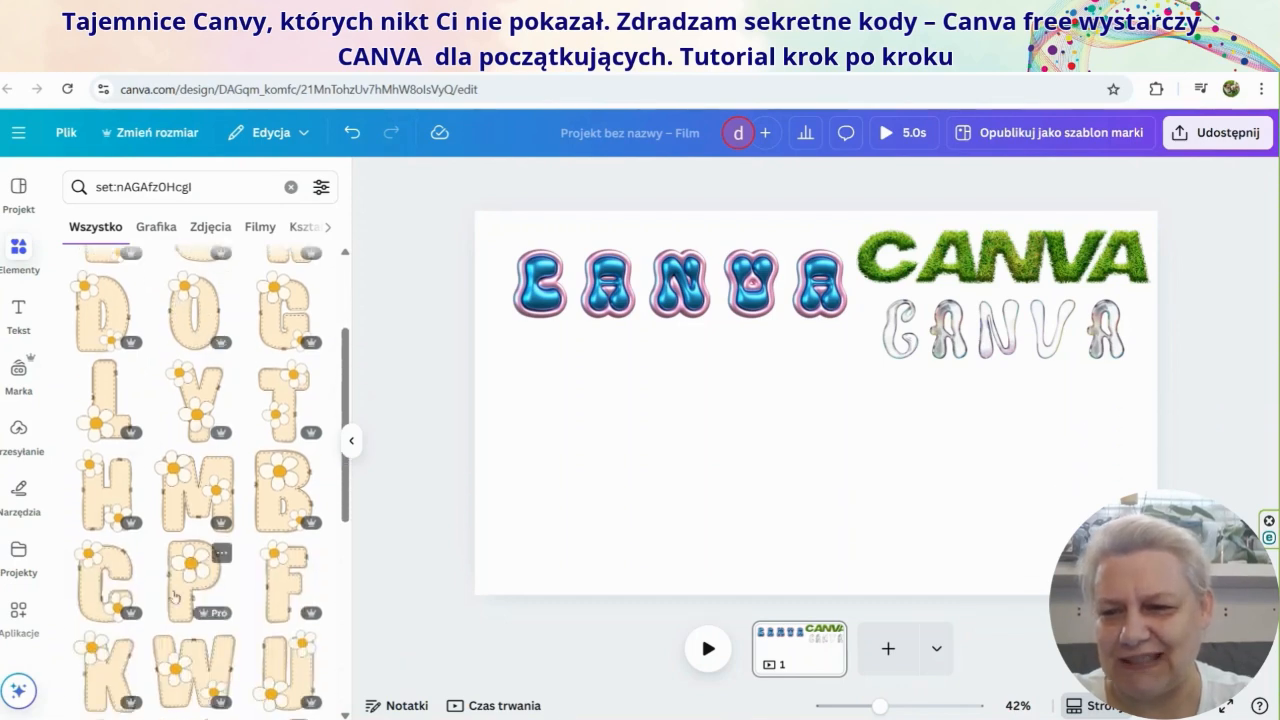
{"action": "left_click", "coordinate": [110, 586]}
{"action": "scroll", "coordinate": [110, 586], "scroll_direction": "up", "scroll_amount": 2}
{"action": "left_click", "coordinate": [106, 302]}
{"action": "left_click", "coordinate": [288, 302]}
{"action": "scroll", "coordinate": [118, 548], "scroll_direction": "down", "scroll_amount": 5}
{"action": "left_click", "coordinate": [198, 494]}
{"action": "scroll", "coordinate": [198, 494], "scroll_direction": "up", "scroll_amount": 5}
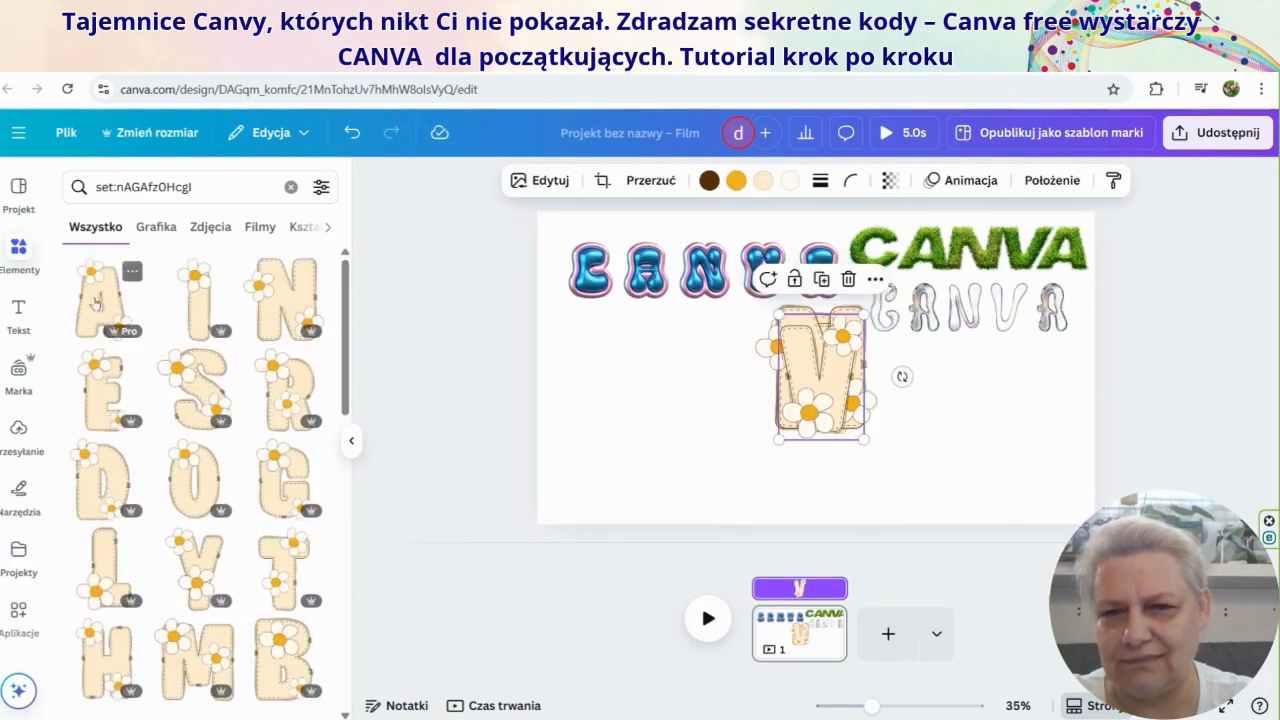
{"action": "left_click", "coordinate": [110, 304]}
- Scale the five stacked daisy letters down together and spread them into a row reading CANVA below the balloon lettering
{"action": "left_click_drag", "start_coordinate": [990, 396], "coordinate": [673, 378]}
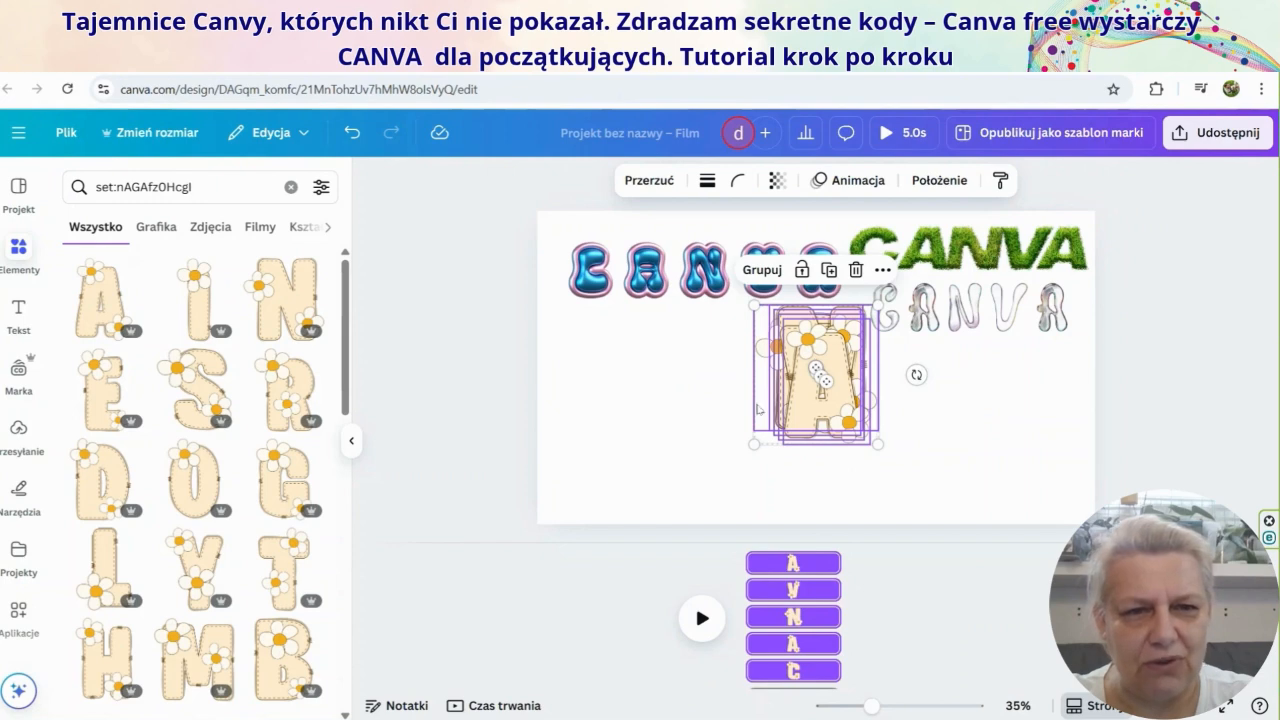
{"action": "left_click_drag", "start_coordinate": [754, 305], "coordinate": [801, 360]}
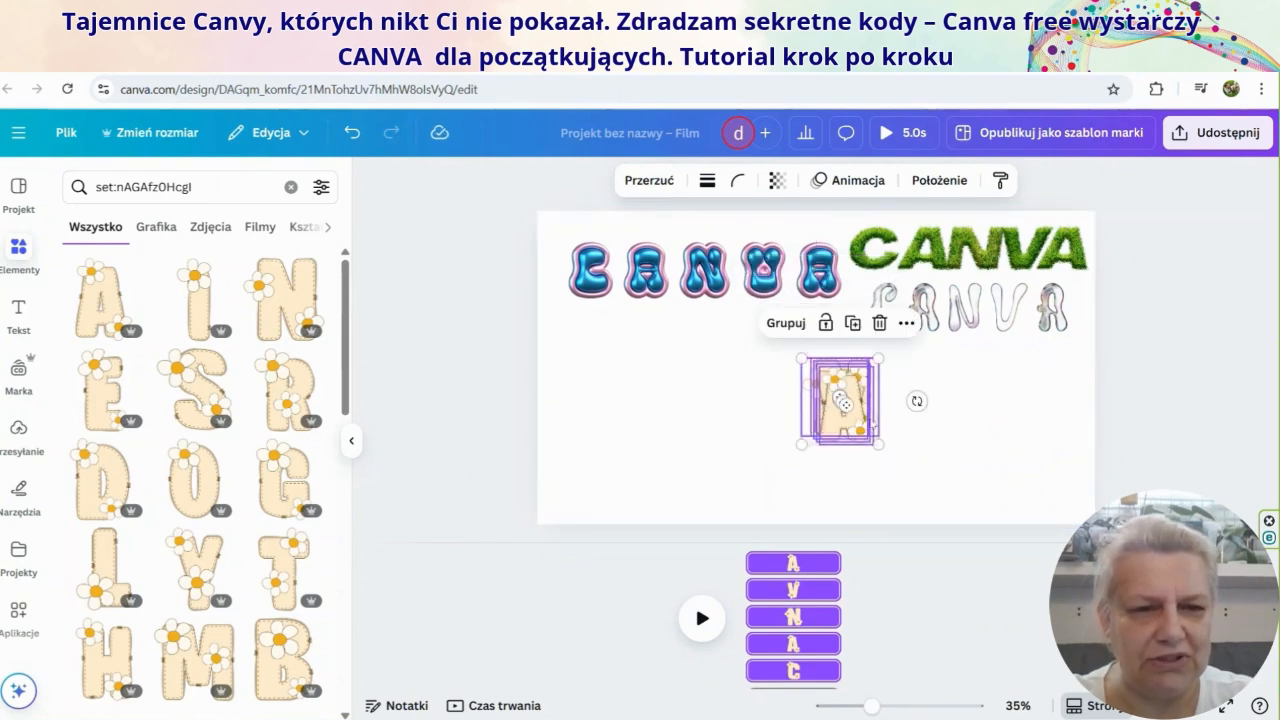
{"action": "mouse_move", "coordinate": [843, 402]}
{"action": "left_mouse_down"}
{"action": "mouse_move", "coordinate": [622, 410]}
{"action": "mouse_move", "coordinate": [829, 410]}
{"action": "left_mouse_up"}
{"action": "left_click", "coordinate": [620, 410]}
{"action": "left_click_drag", "start_coordinate": [622, 410], "coordinate": [780, 412]}
{"action": "left_click_drag", "start_coordinate": [619, 411], "coordinate": [709, 424]}
{"action": "left_click_drag", "start_coordinate": [620, 412], "coordinate": [569, 427]}
- Tidy the five daisy letters into a level, evenly spaced row
{"action": "left_click_drag", "start_coordinate": [1035, 401], "coordinate": [472, 417]}
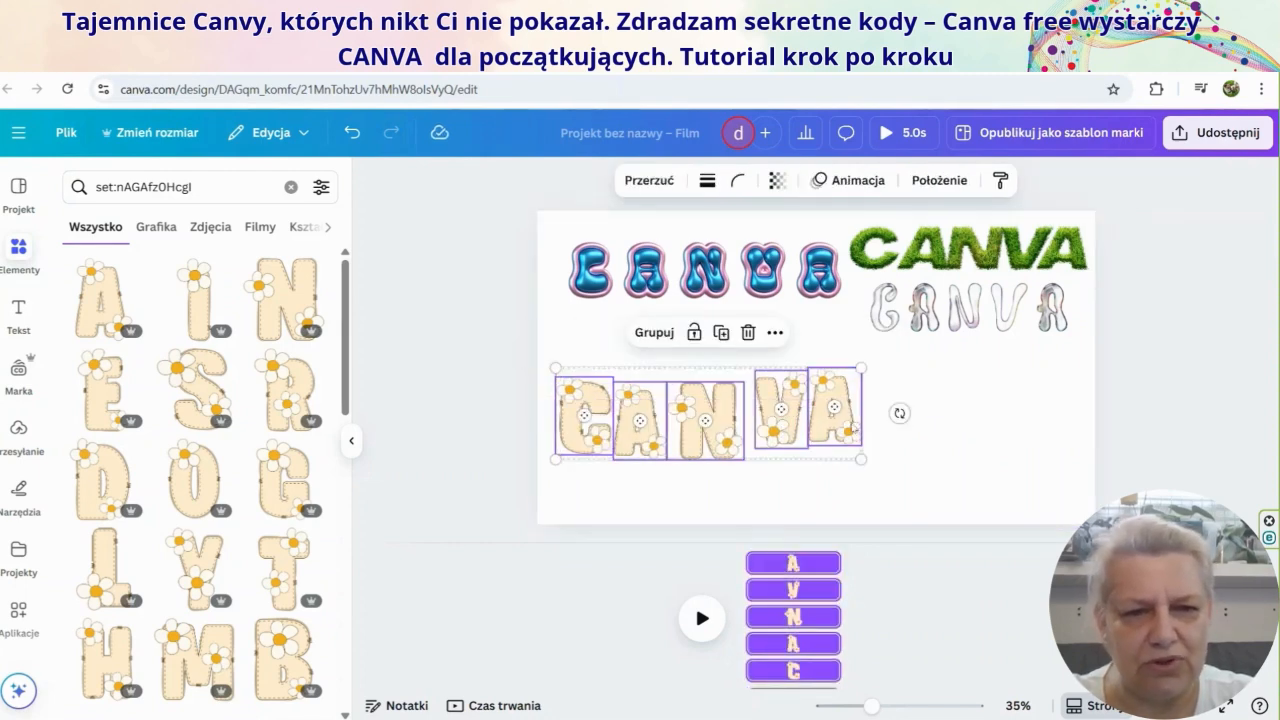
{"action": "right_click", "coordinate": [795, 391]}
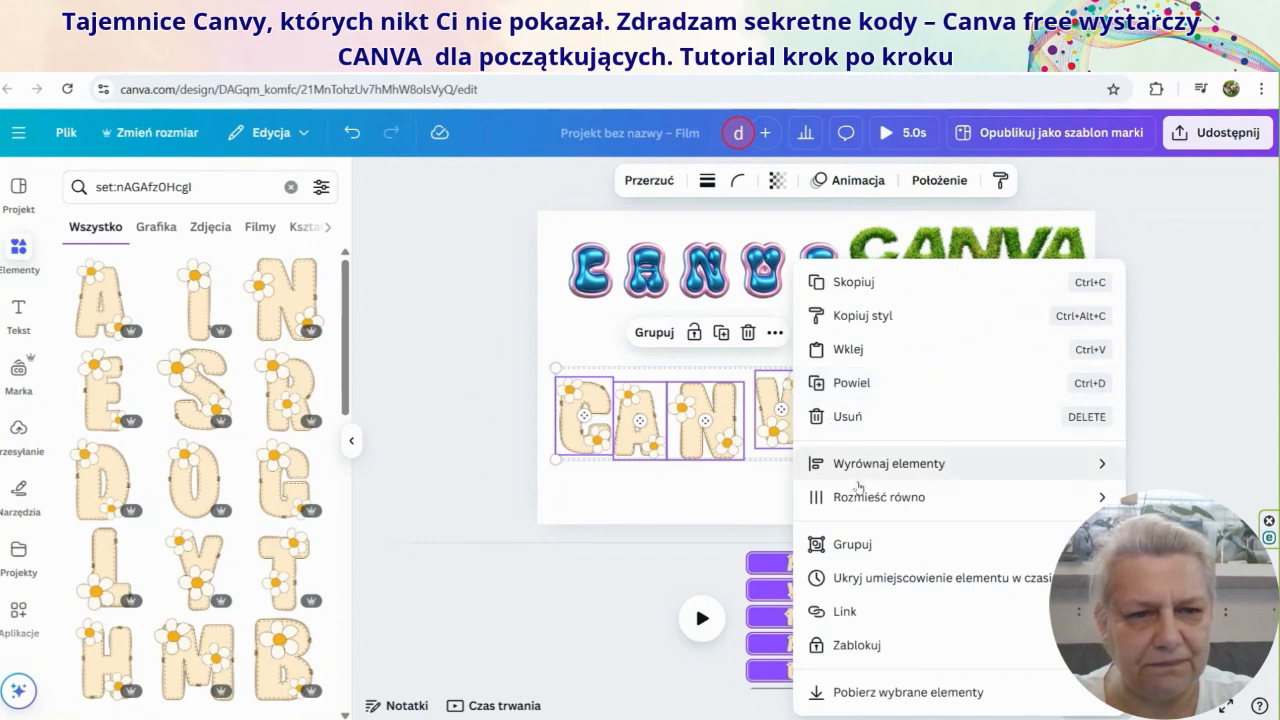
{"action": "mouse_move", "coordinate": [857, 495]}
{"action": "left_click", "coordinate": [644, 500]}
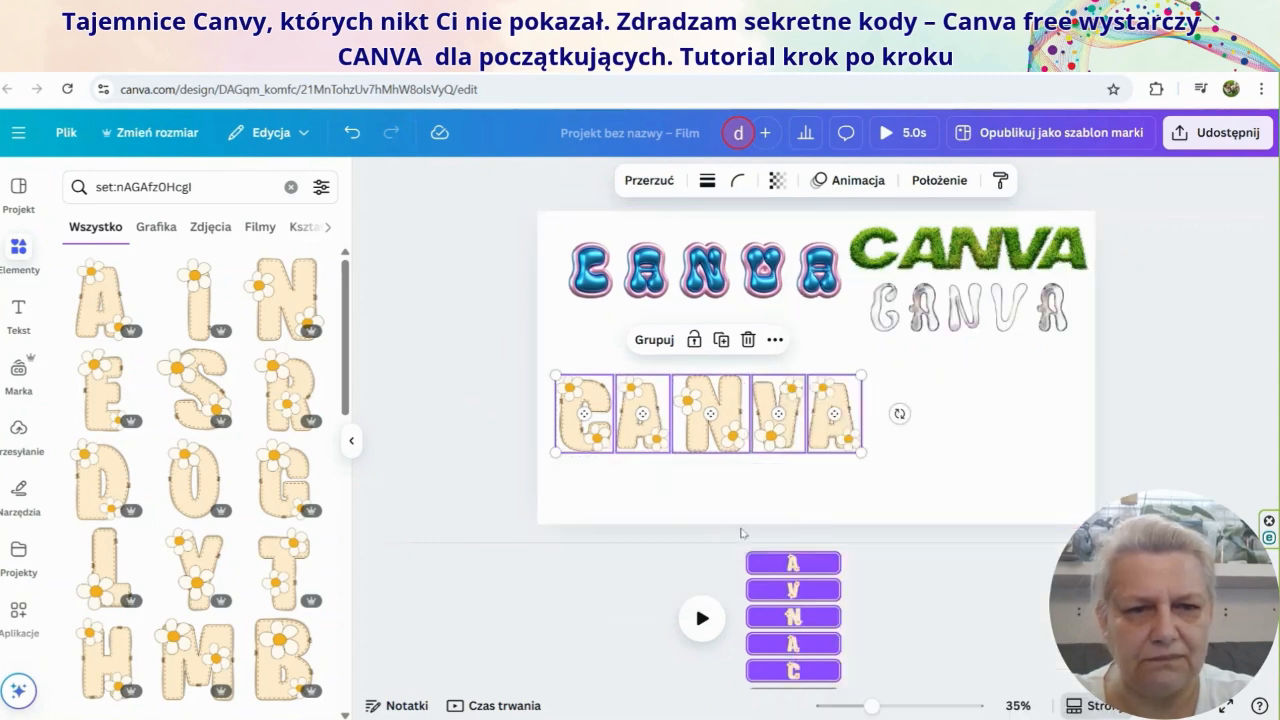
{"action": "left_click", "coordinate": [968, 454]}
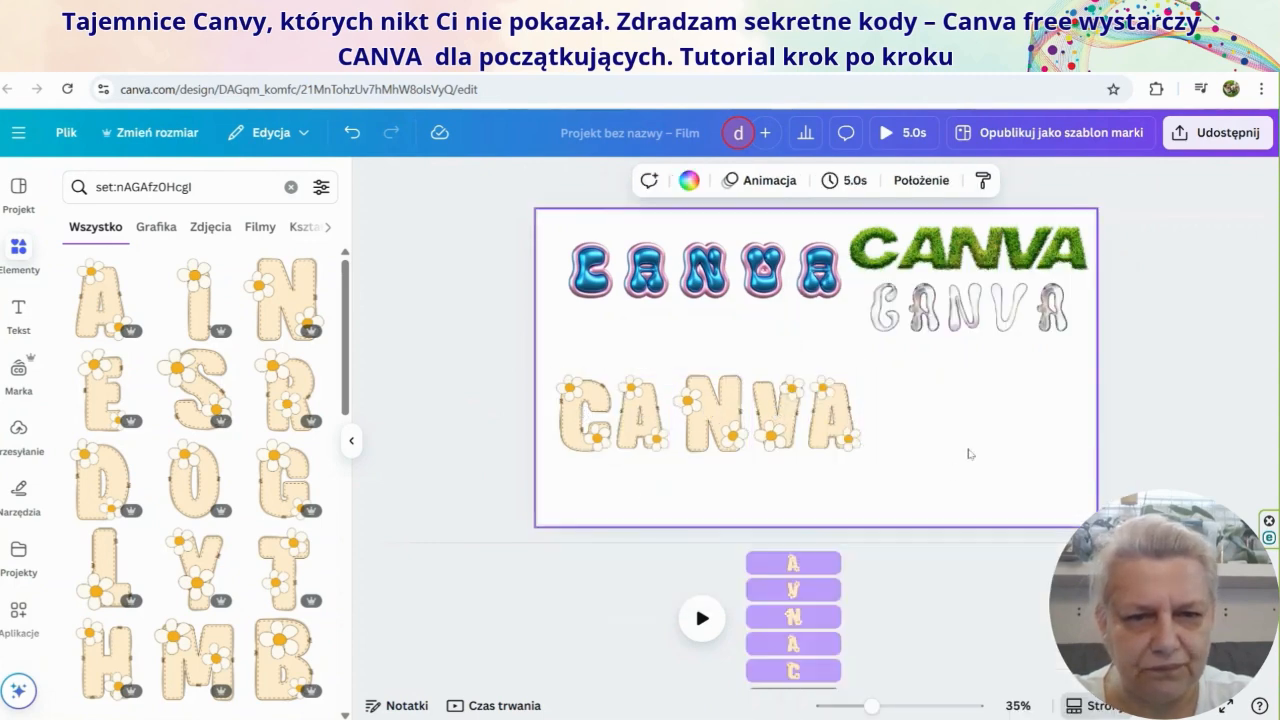
- Shrink the daisy N slightly so it matches the neighbouring letters
{"action": "left_click", "coordinate": [723, 420]}
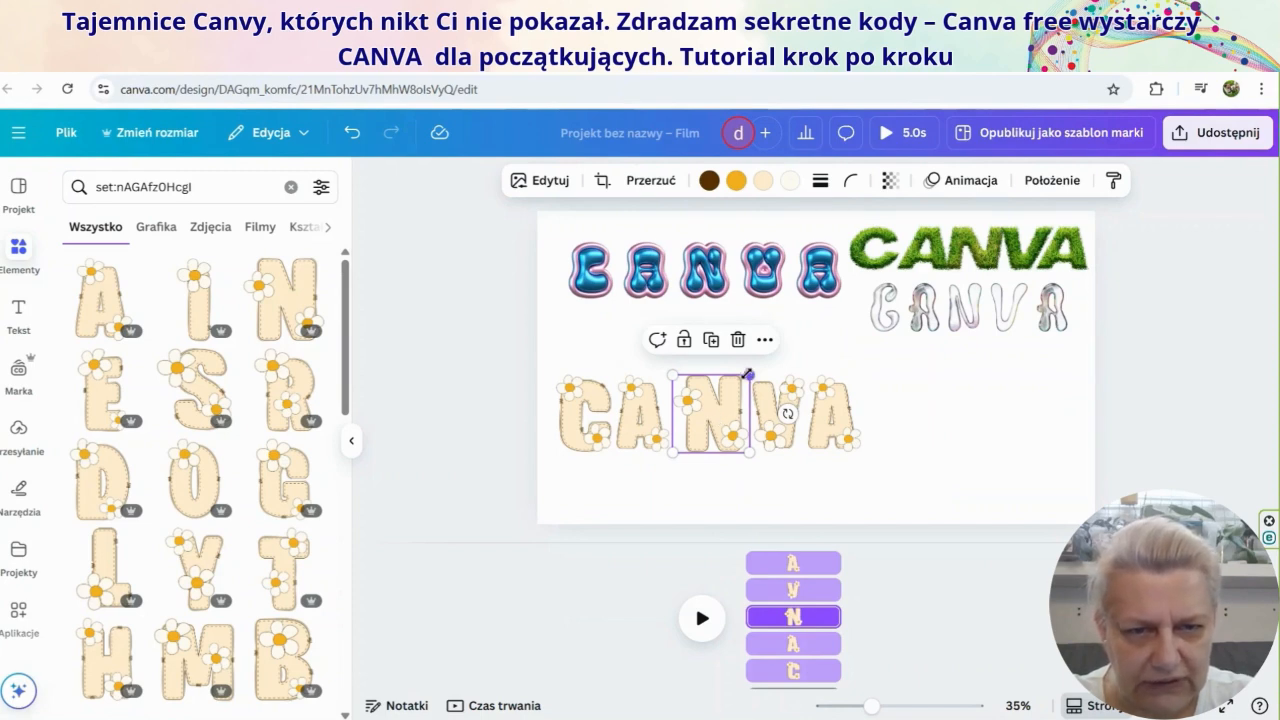
{"action": "left_click_drag", "start_coordinate": [747, 374], "coordinate": [741, 381]}
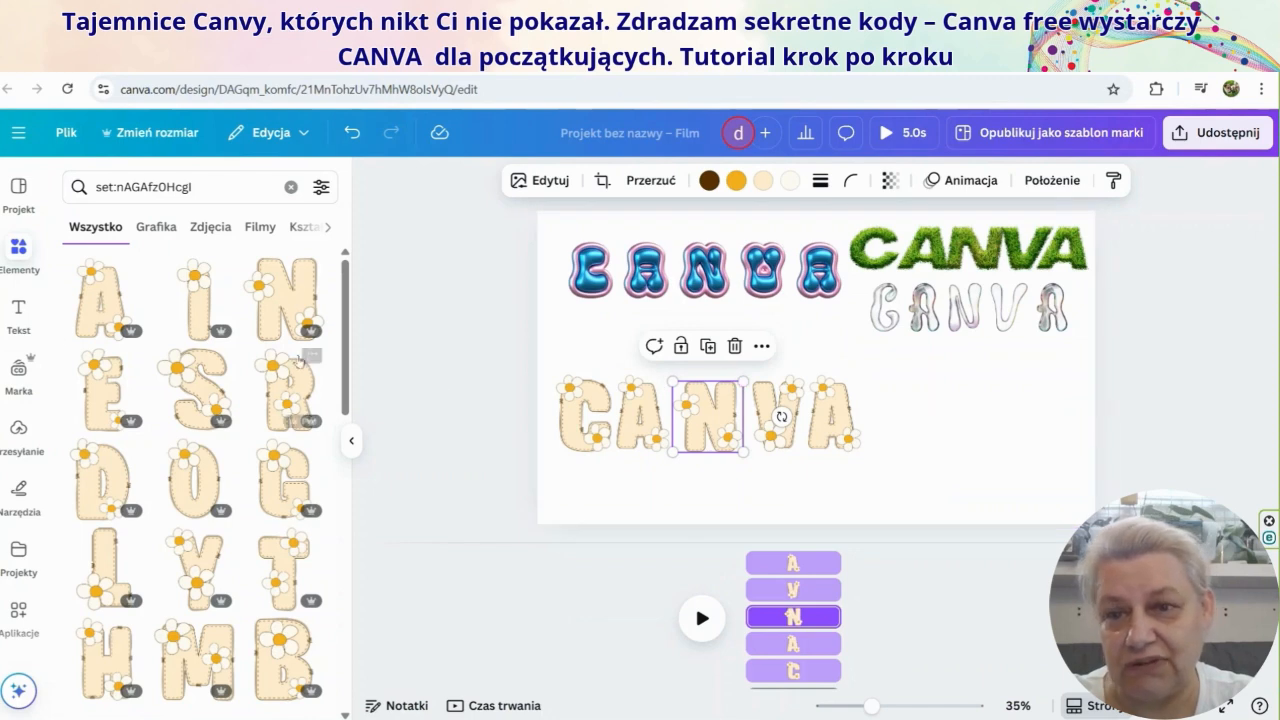
{"action": "left_click", "coordinate": [914, 452]}
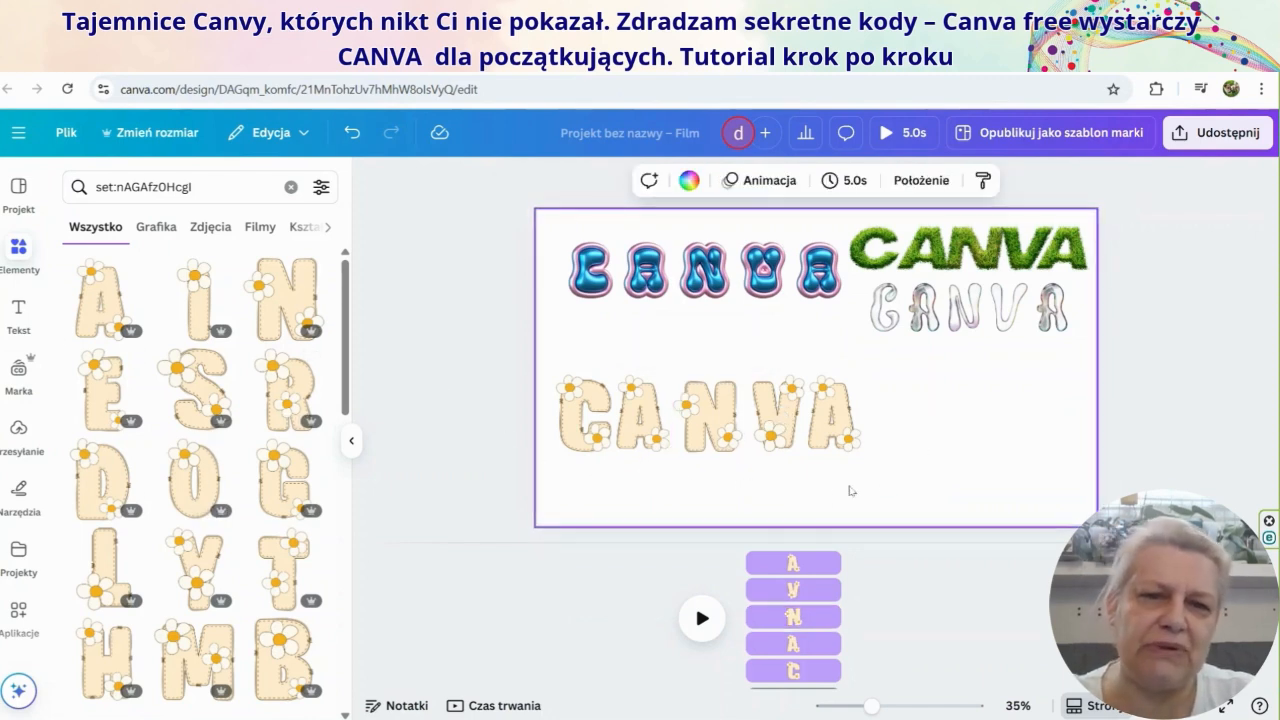
- Group the five daisy letters and move the group up directly beneath the balloon CANVA lettering
{"action": "left_click_drag", "start_coordinate": [942, 423], "coordinate": [567, 428]}
{"action": "left_click", "coordinate": [650, 340]}
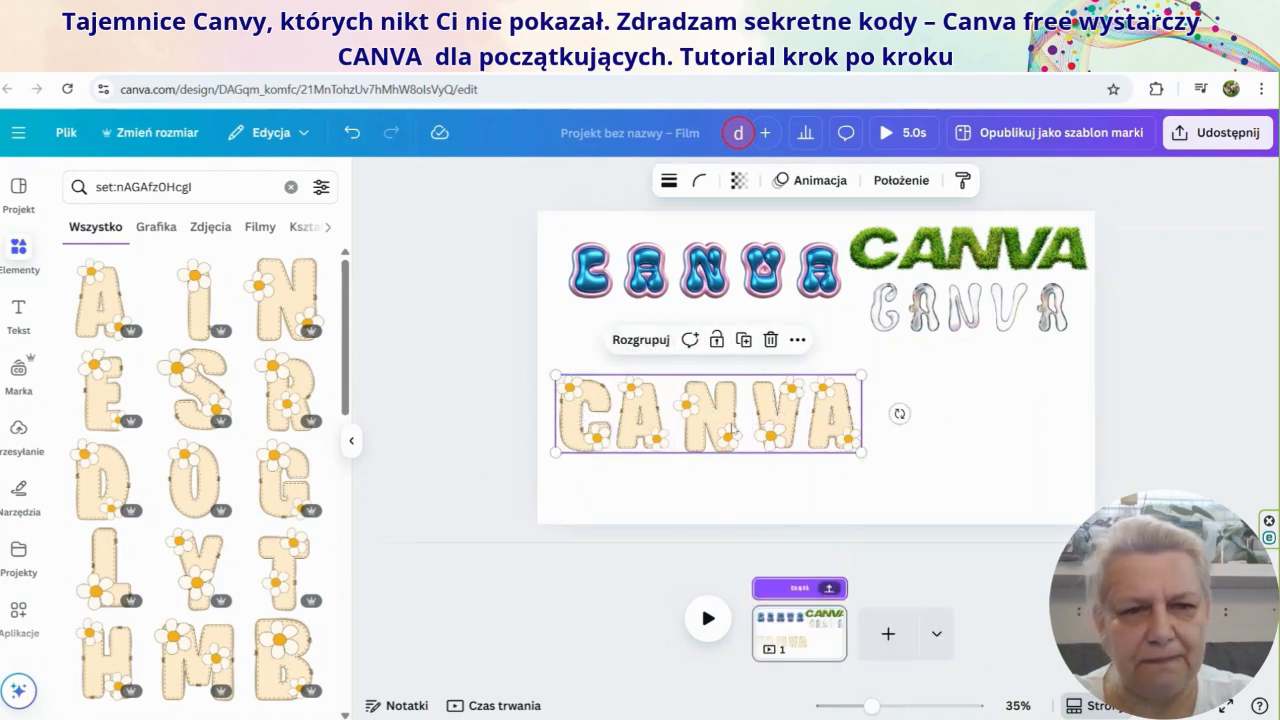
{"action": "left_click_drag", "start_coordinate": [731, 430], "coordinate": [731, 365]}
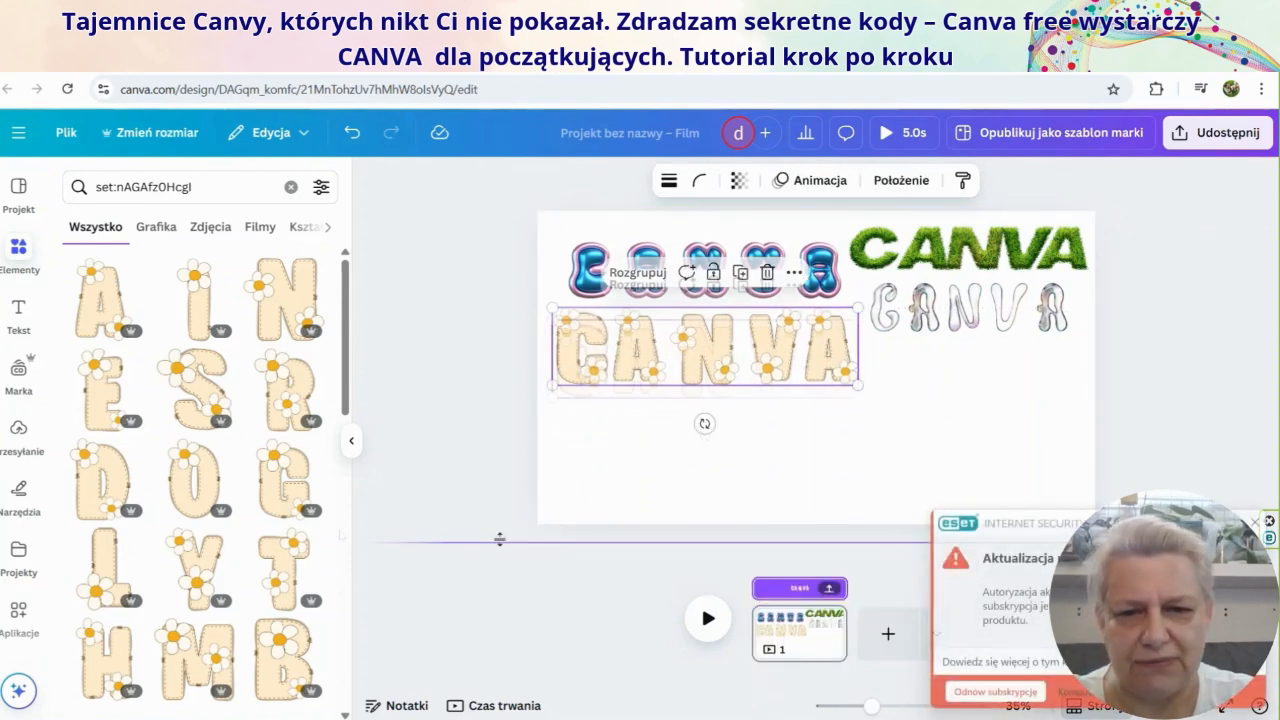
- Replace the current element search with the pasted set code set:nAFjvnXG95I and run the search
{"action": "left_click", "coordinate": [290, 187]}
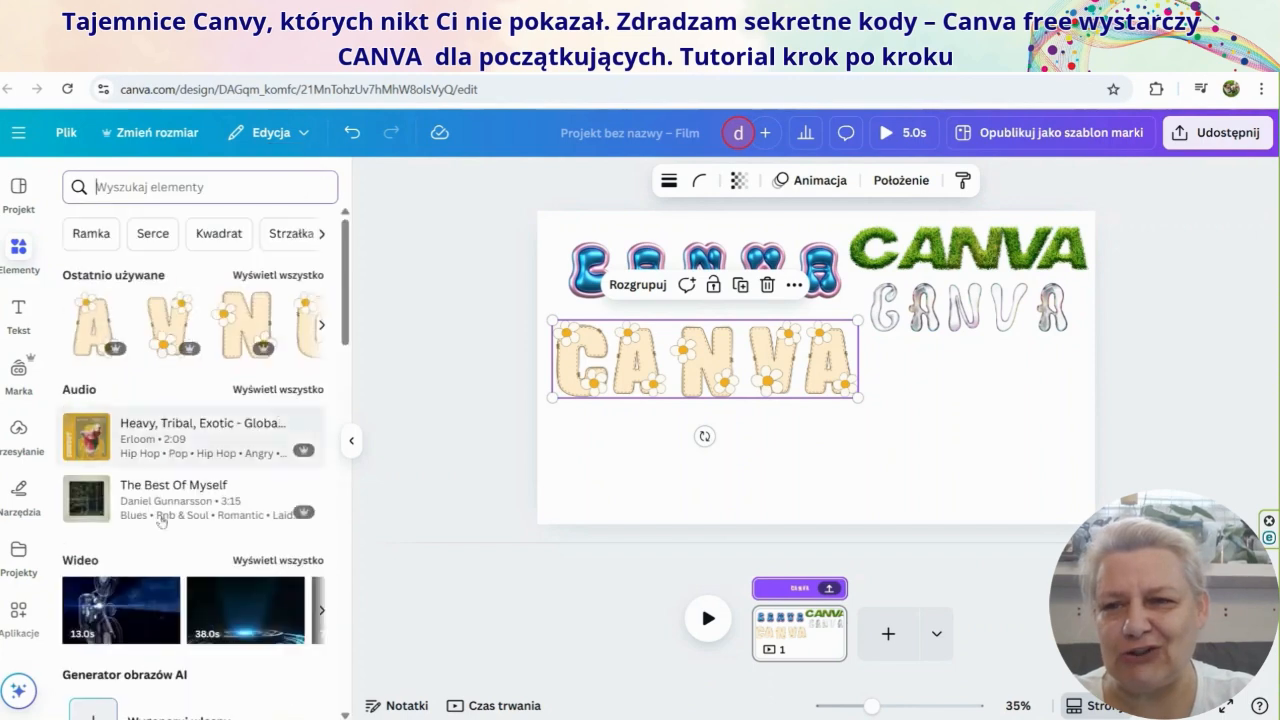
{"action": "left_click", "coordinate": [127, 187]}
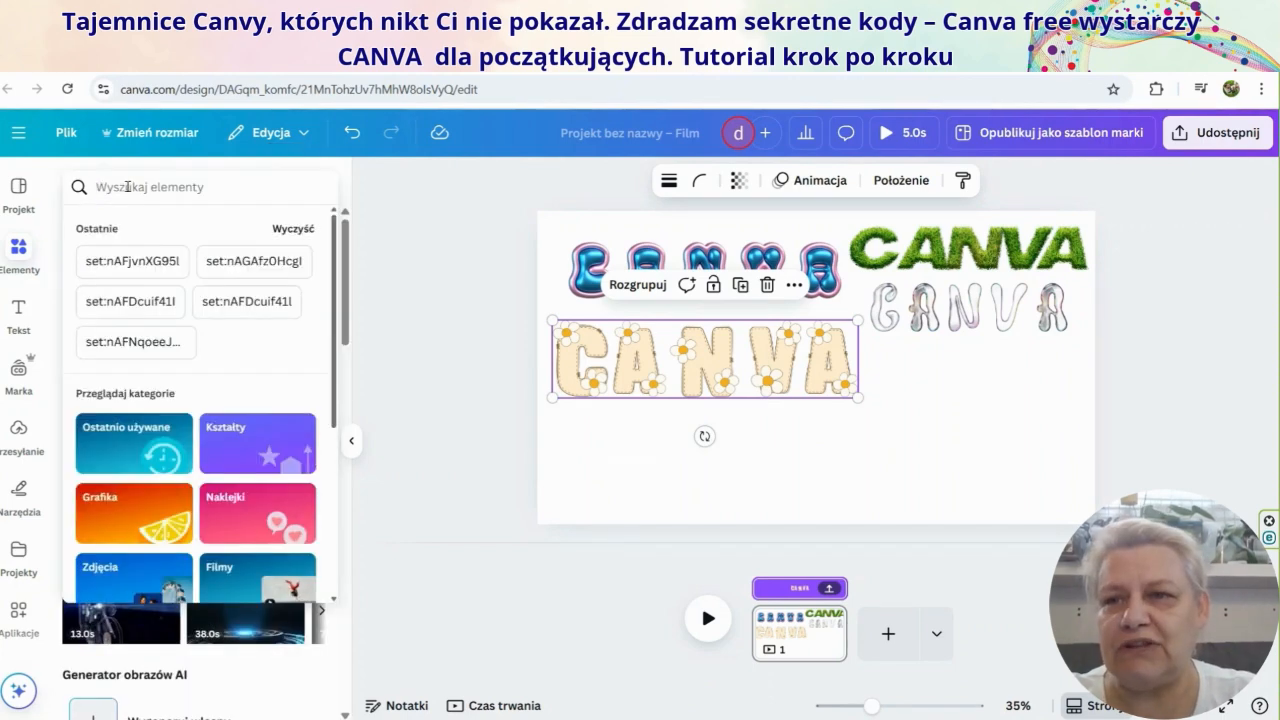
{"action": "right_click", "coordinate": [127, 187]}
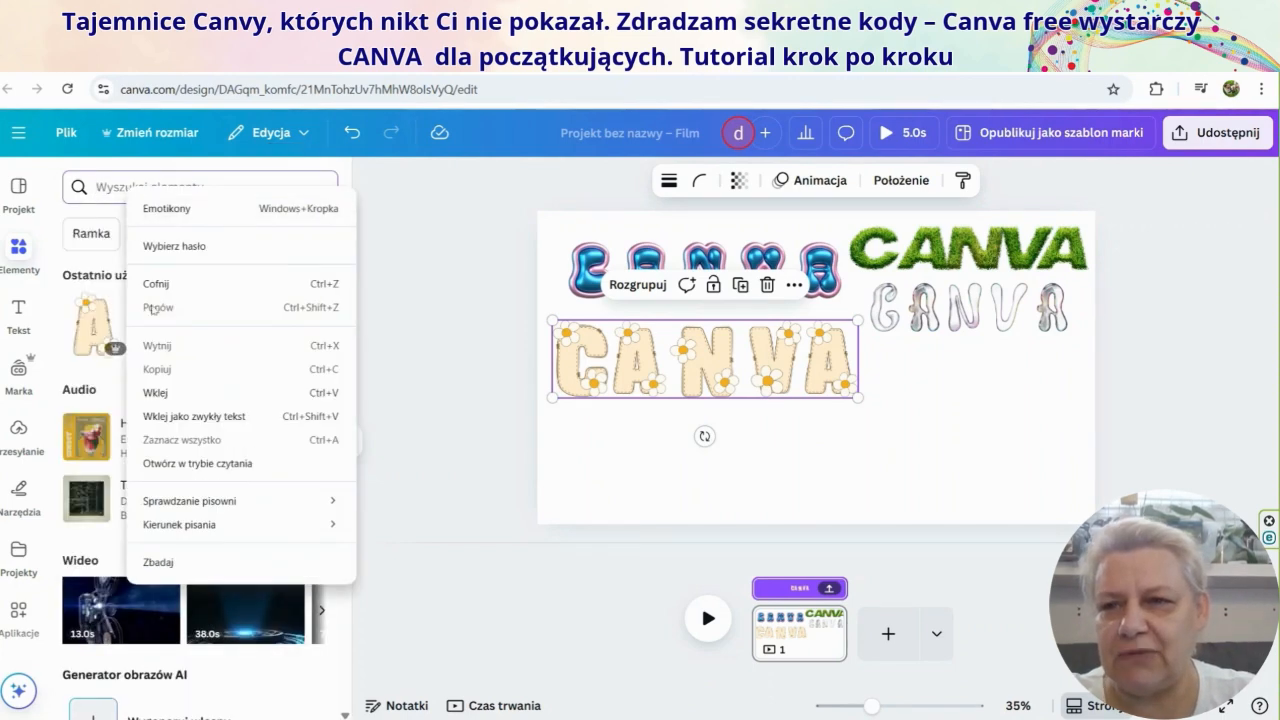
{"action": "left_click", "coordinate": [155, 393]}
{"action": "key", "text": "Return"}
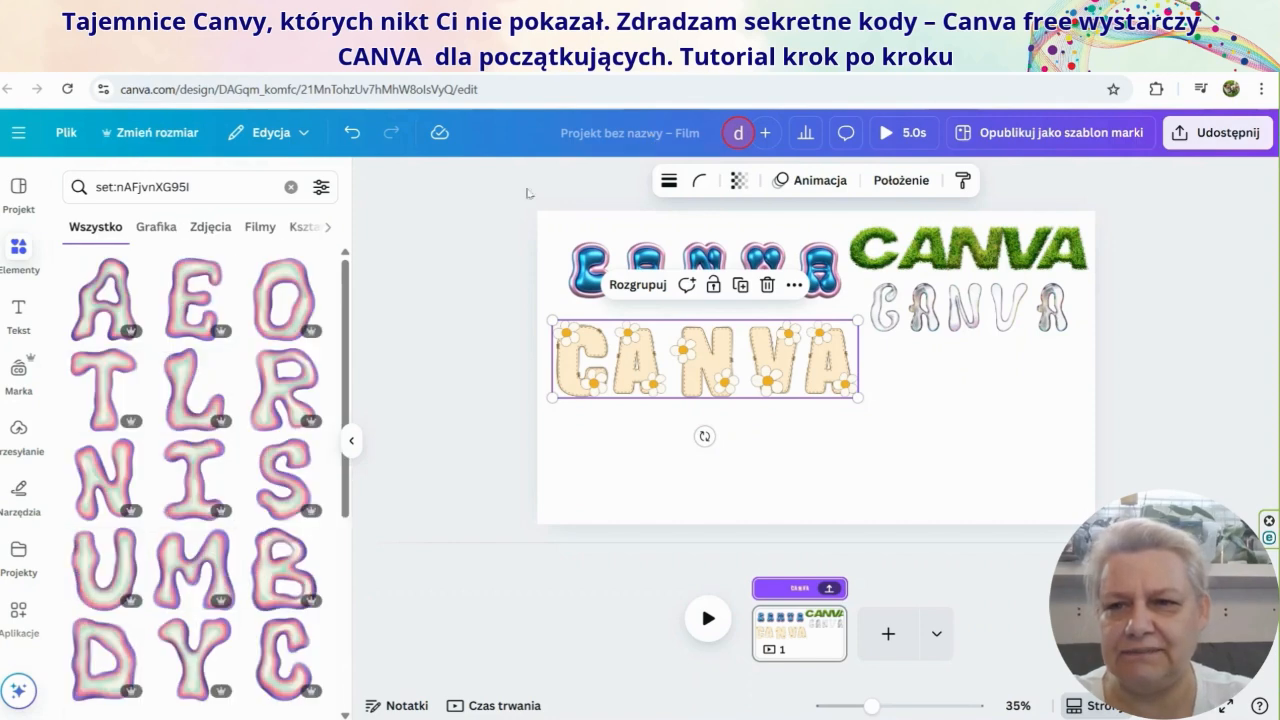
- Add the iridescent liquid letters for CANVA, scale them down and line them up in a row below the daisy lettering
{"action": "left_click", "coordinate": [188, 495]}
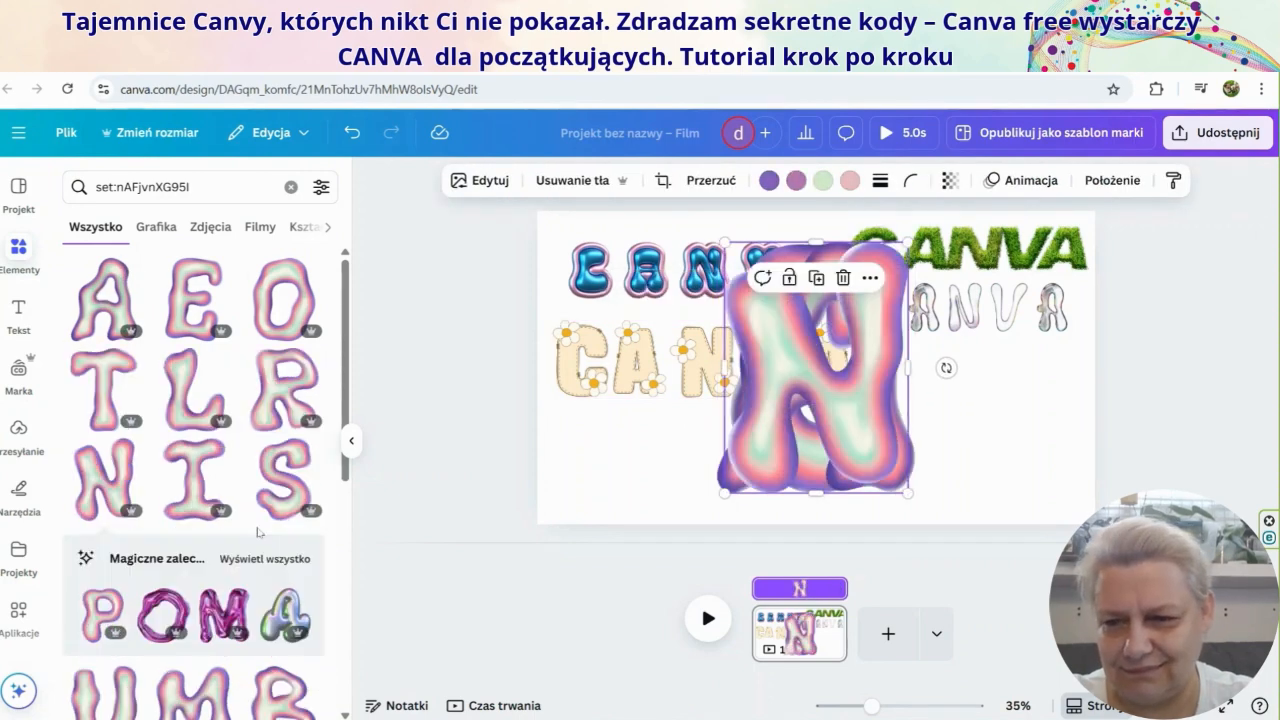
{"action": "left_click_drag", "start_coordinate": [1210, 418], "coordinate": [660, 470]}
{"action": "left_click_drag", "start_coordinate": [719, 258], "coordinate": [1030, 474]}
{"action": "left_click", "coordinate": [866, 457]}
{"action": "left_click_drag", "start_coordinate": [783, 474], "coordinate": [957, 467]}
{"action": "left_click_drag", "start_coordinate": [786, 476], "coordinate": [842, 483]}
{"action": "left_click_drag", "start_coordinate": [667, 449], "coordinate": [1070, 459]}
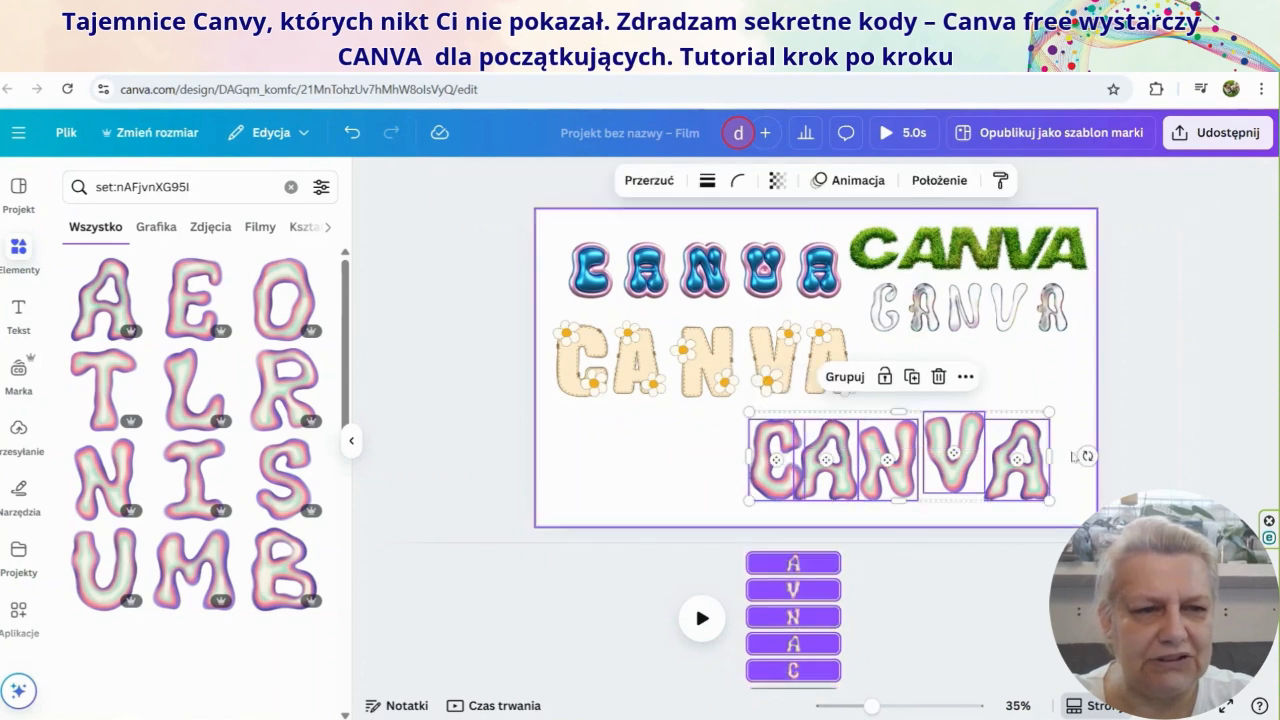
- Tidy the five iridescent letters into a level, evenly spaced row and group them
{"action": "right_click", "coordinate": [882, 461]}
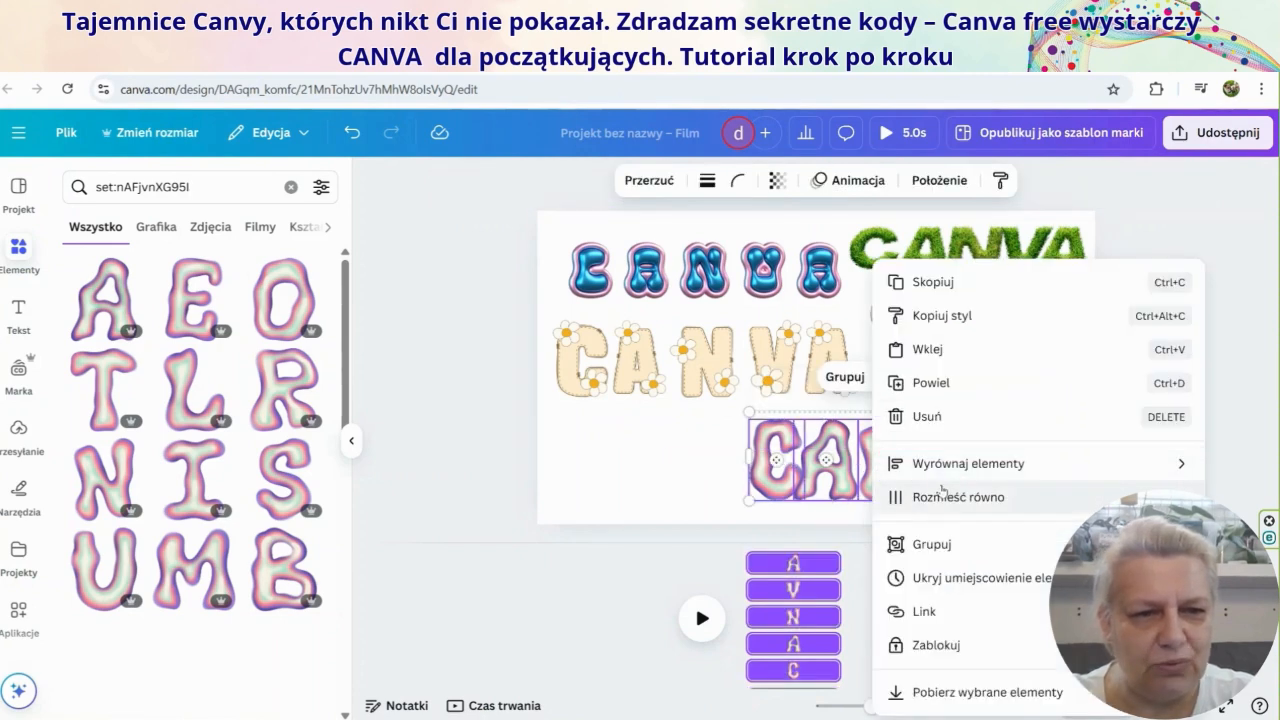
{"action": "mouse_move", "coordinate": [885, 497]}
{"action": "left_click", "coordinate": [718, 500]}
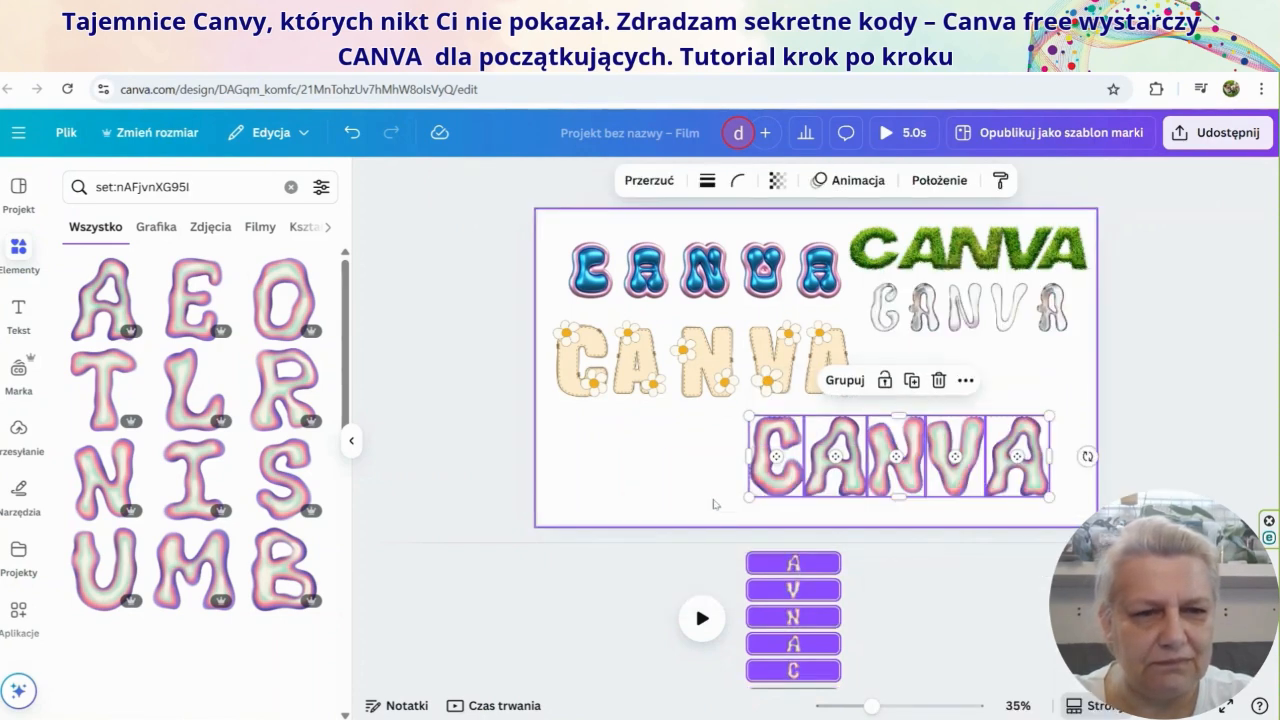
{"action": "left_click", "coordinate": [846, 381]}
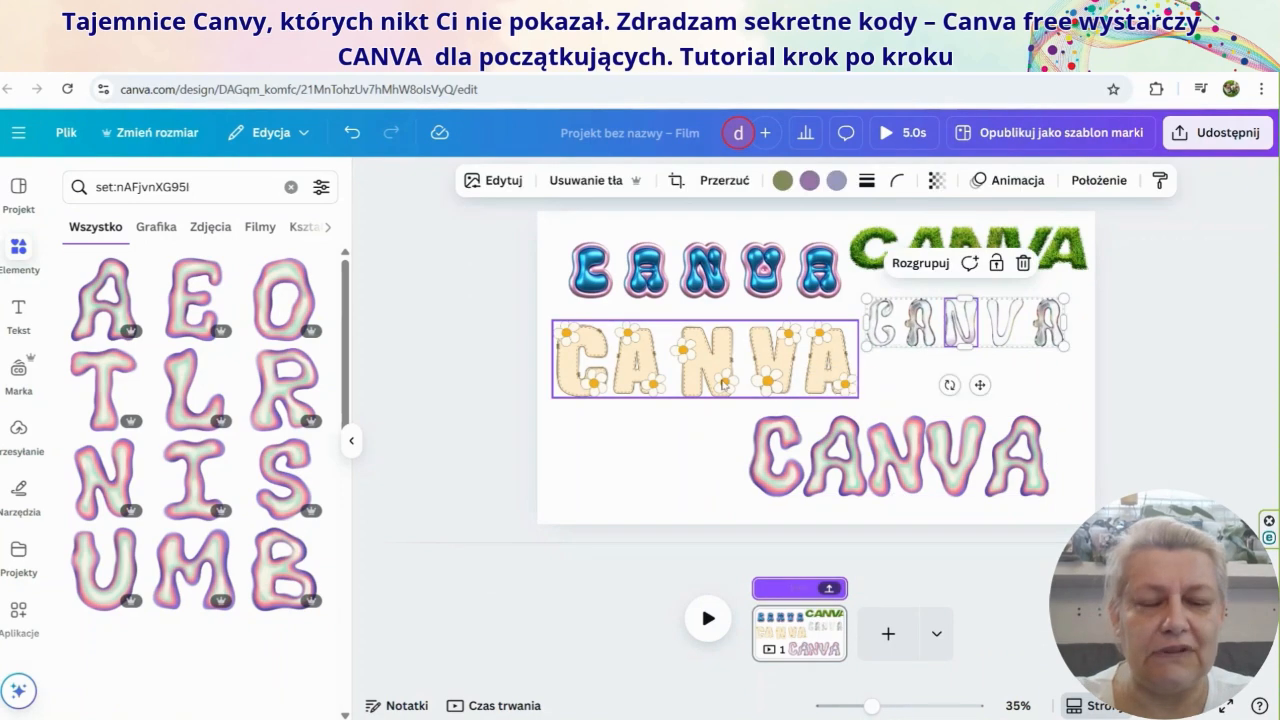